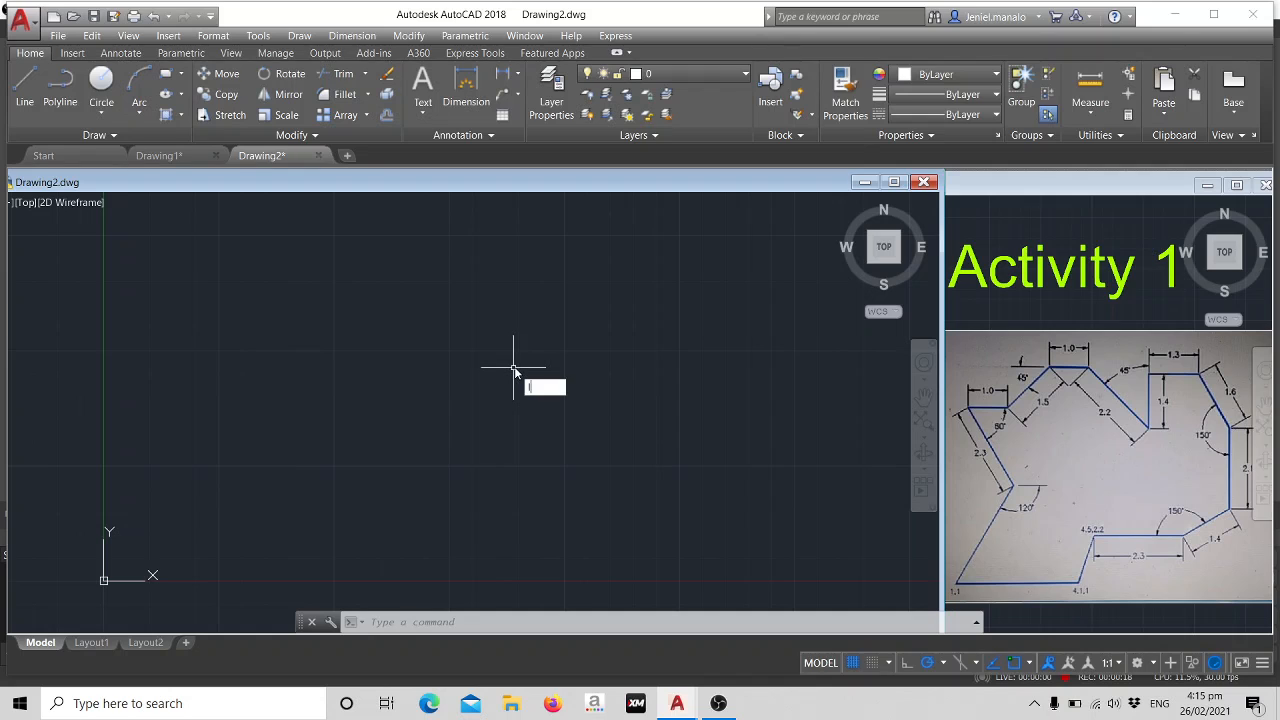
Start a line at 1,1 and draw the first segment of the outline to absolute point 4.1,1.
key("Return")
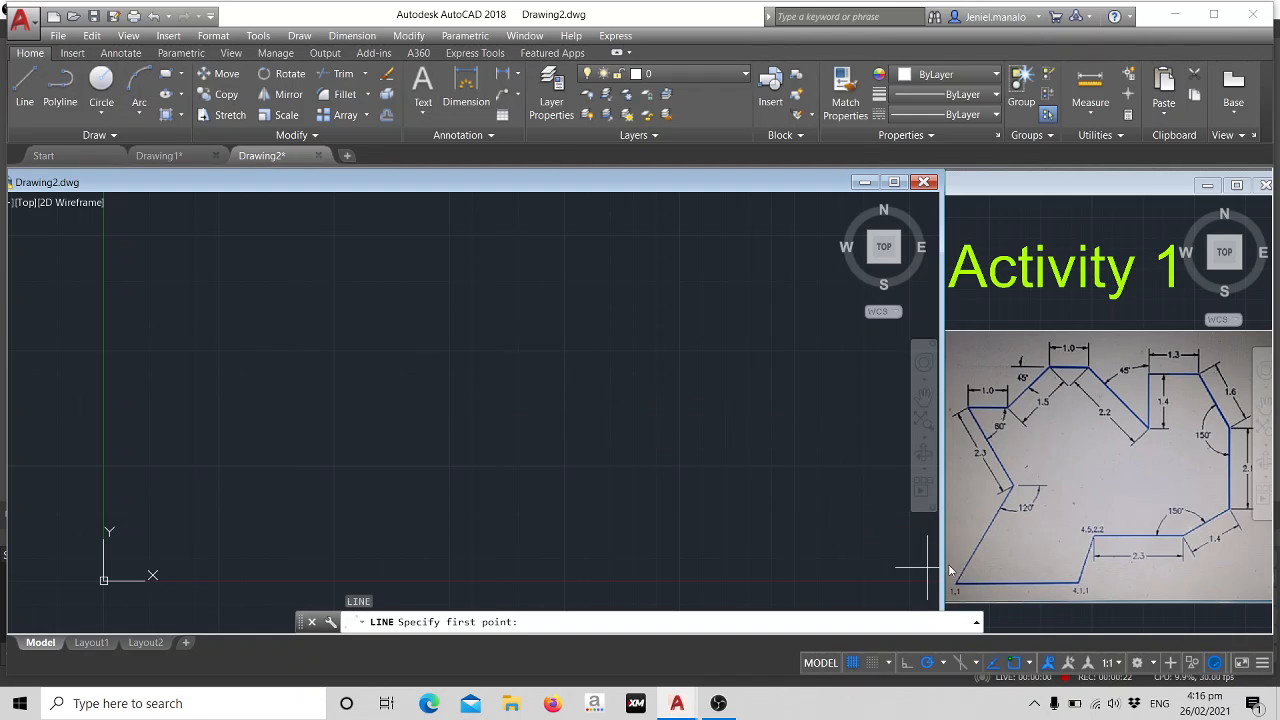
type("1")
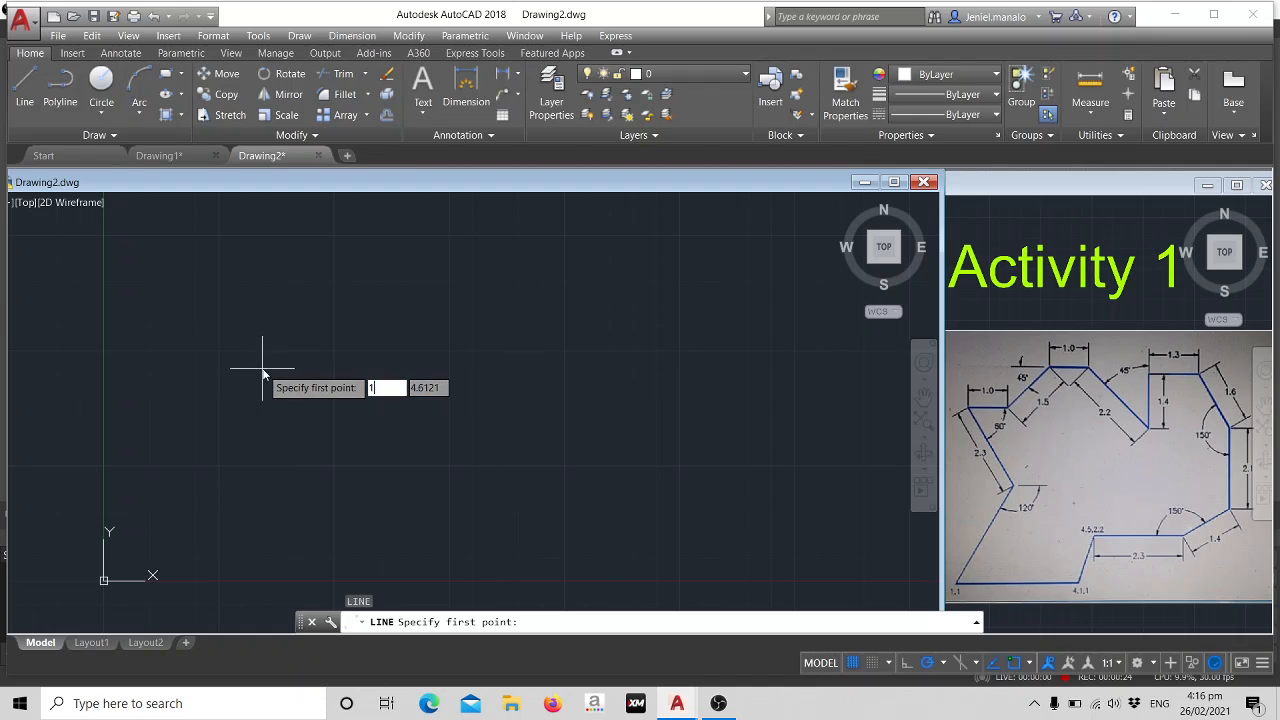
key("Tab")
type("1")
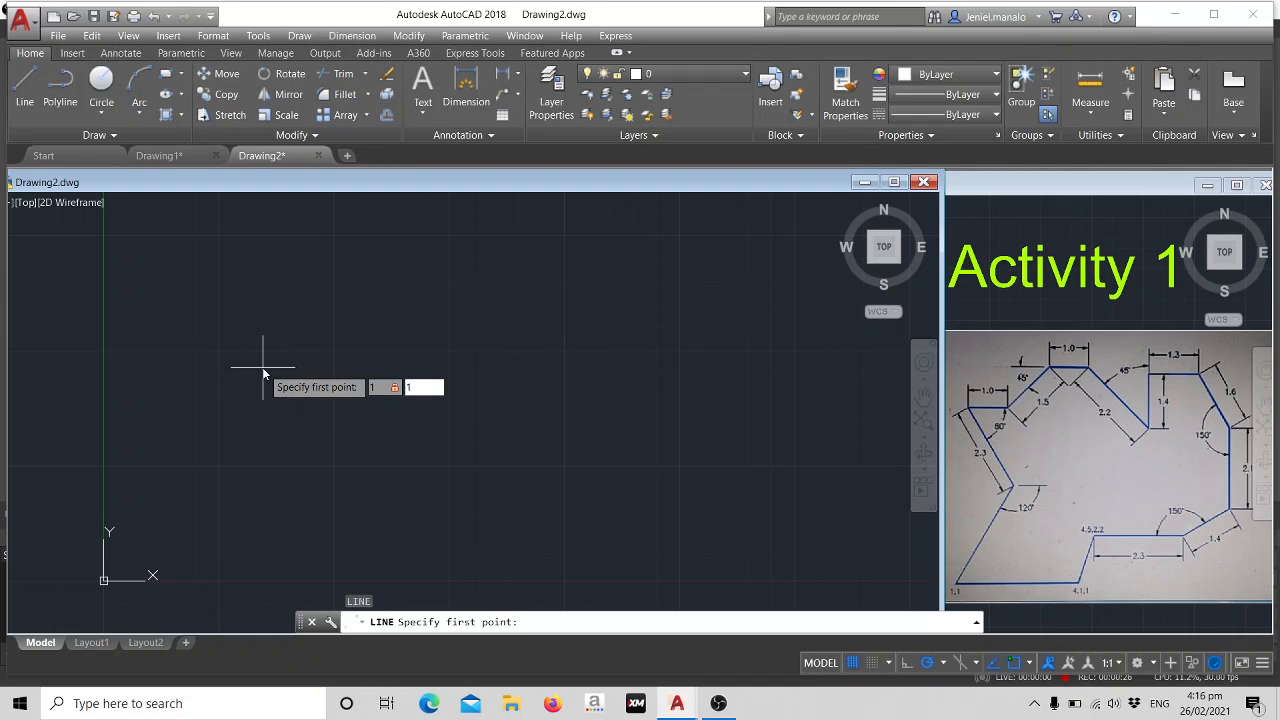
key("Return")
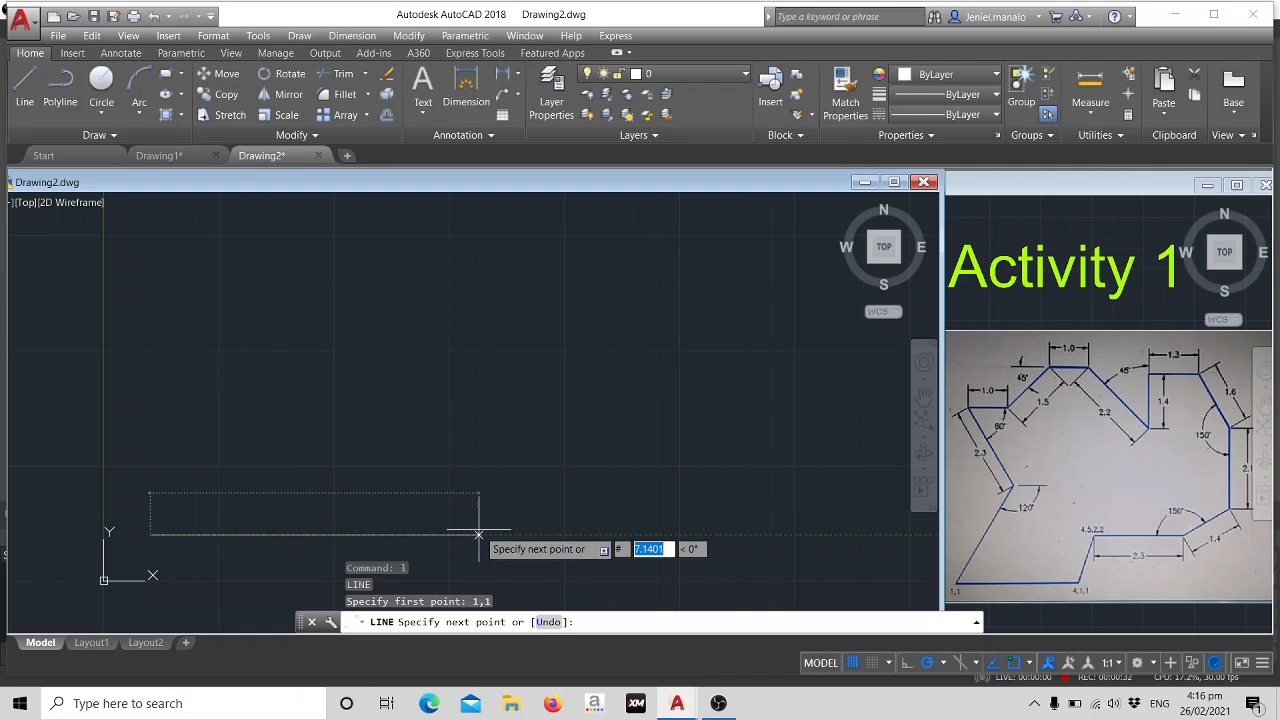
type("4.1")
type(",")
type("1")
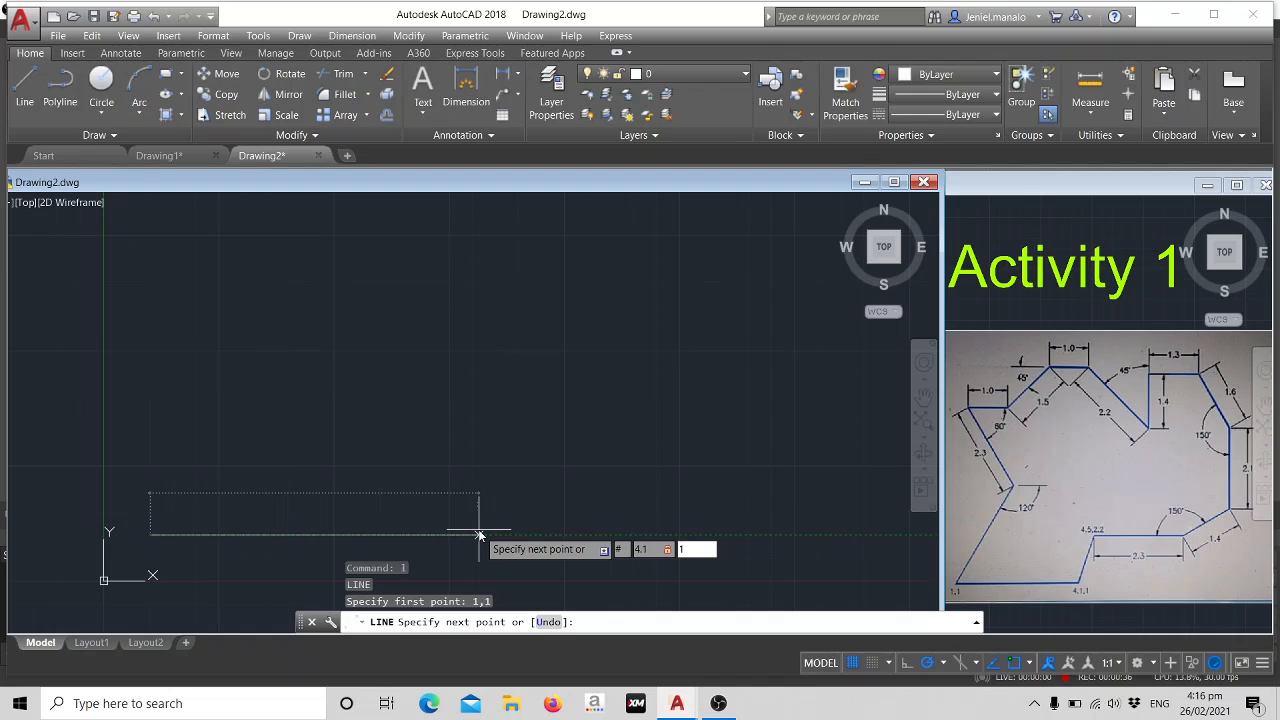
key("Return")
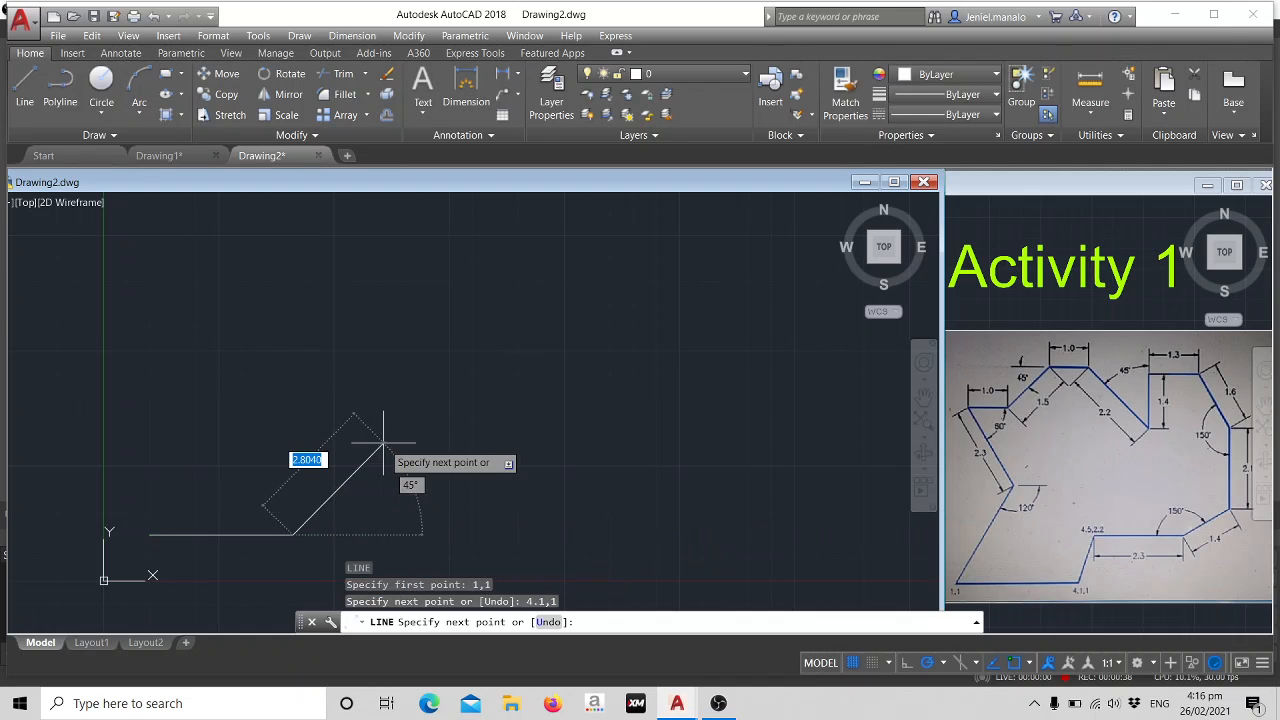
Continue the outline with a segment to absolute point 4.5,2.2.
type("# ")
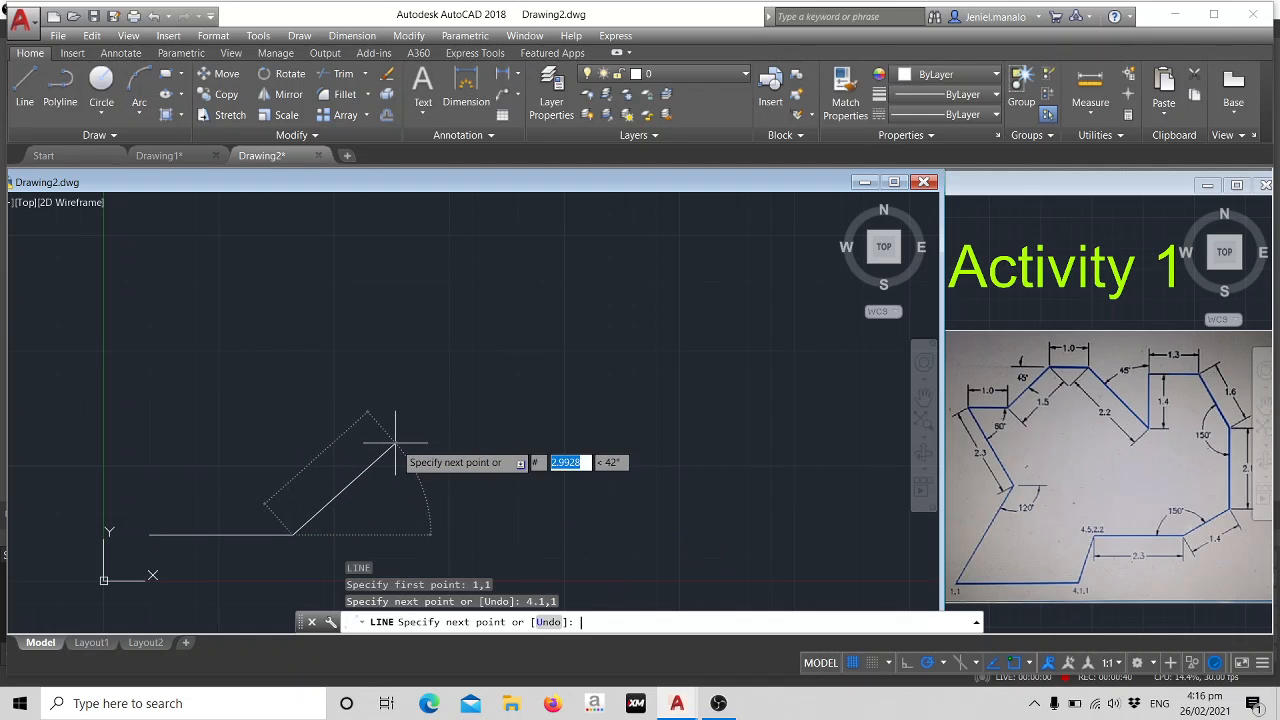
type("4.5")
key("Tab")
type("2.")
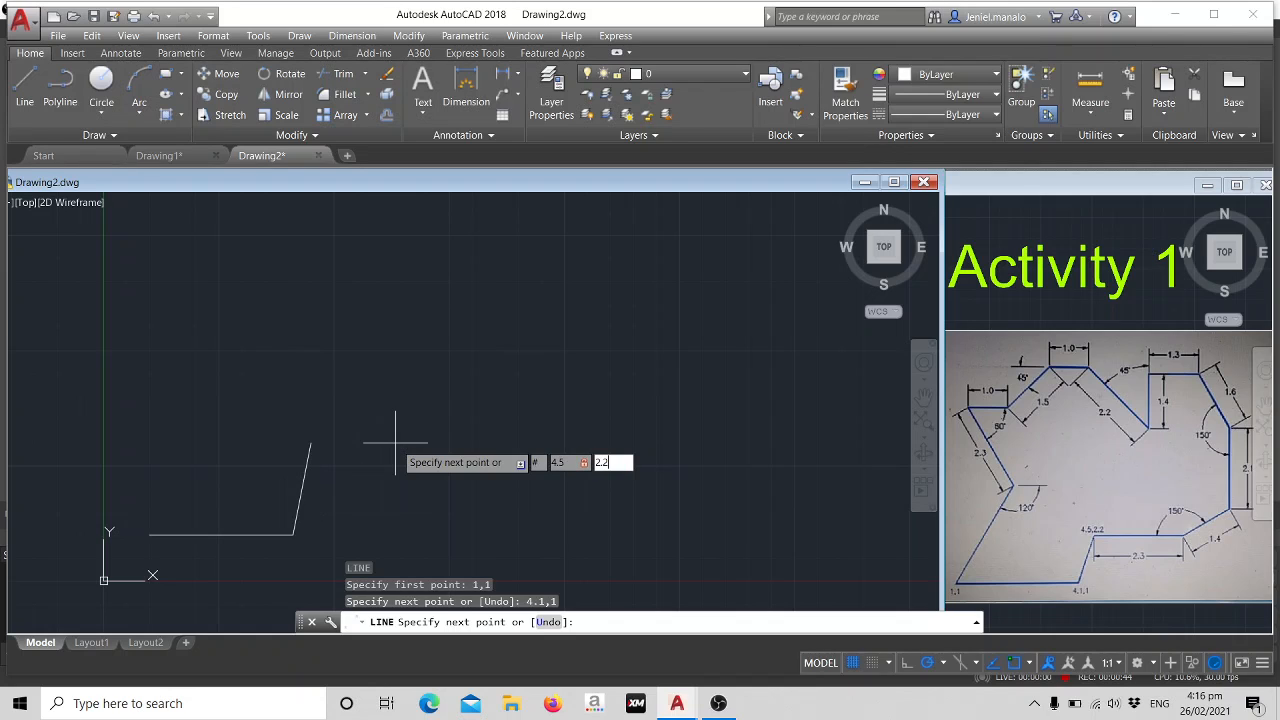
key("Return")
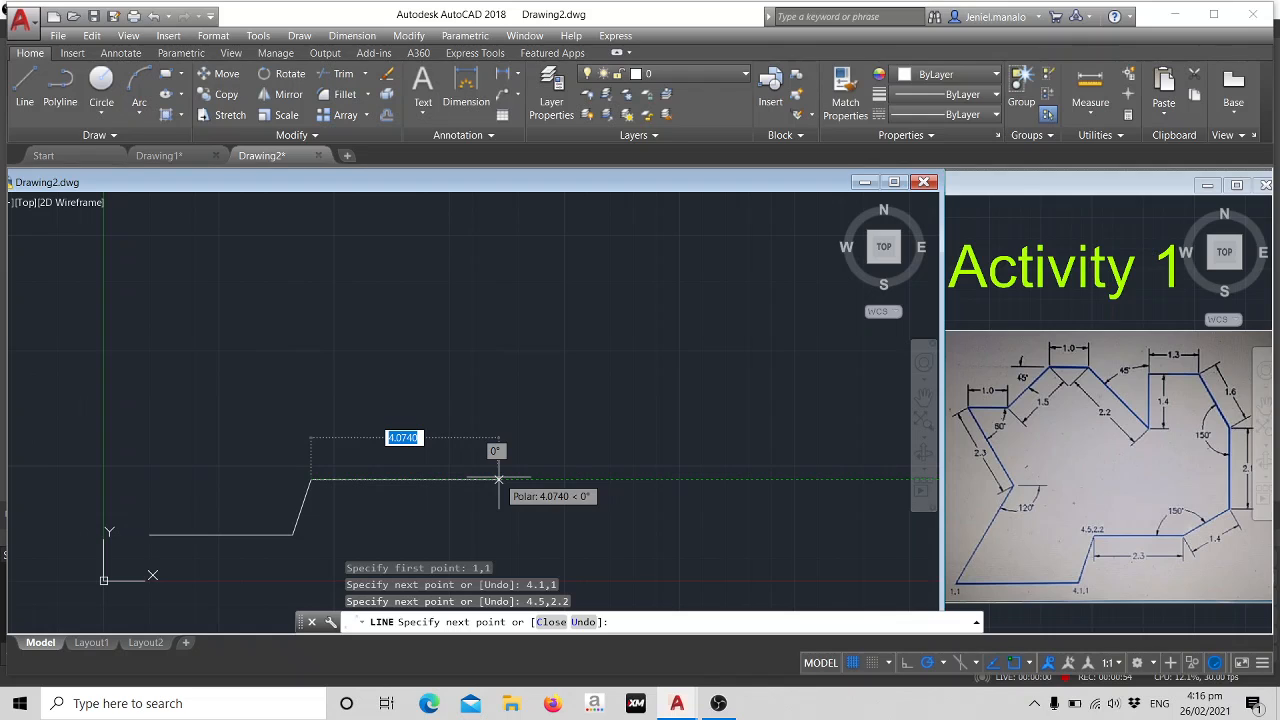
Continue the outline with a 2.3-unit horizontal segment rightward and a 1.4-unit segment rising at 30°.
type("2.3")
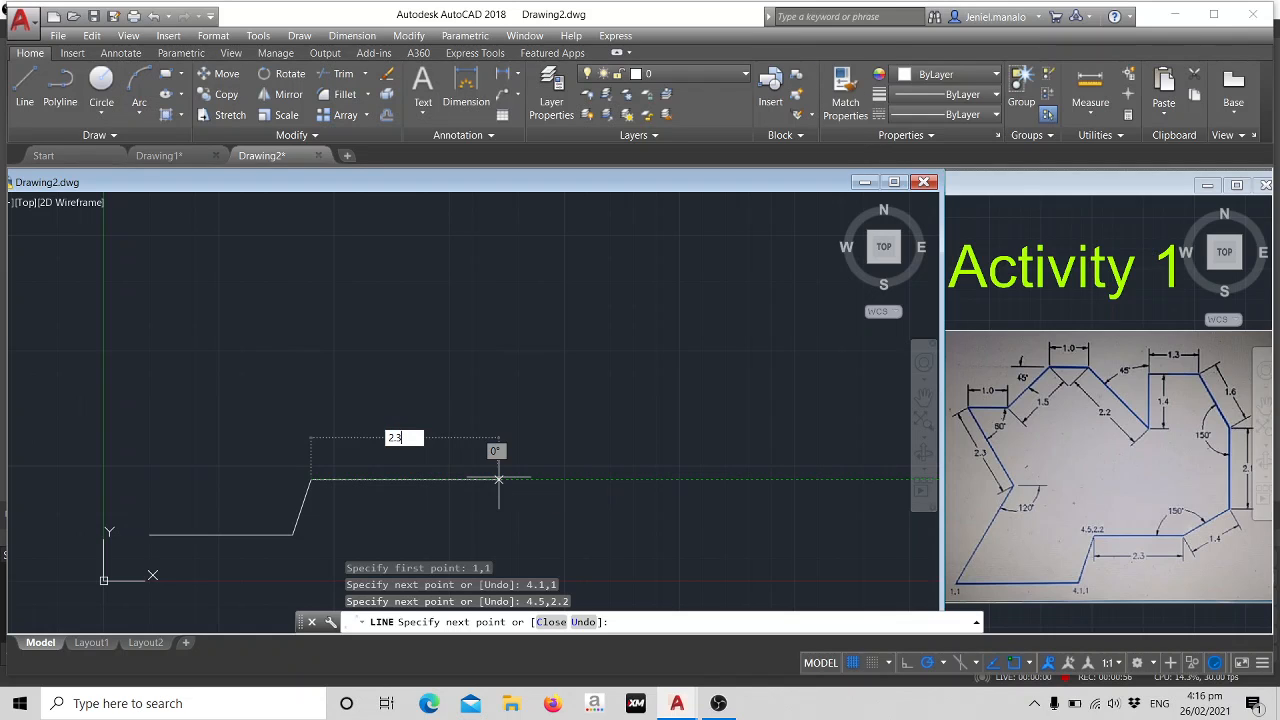
key("Return")
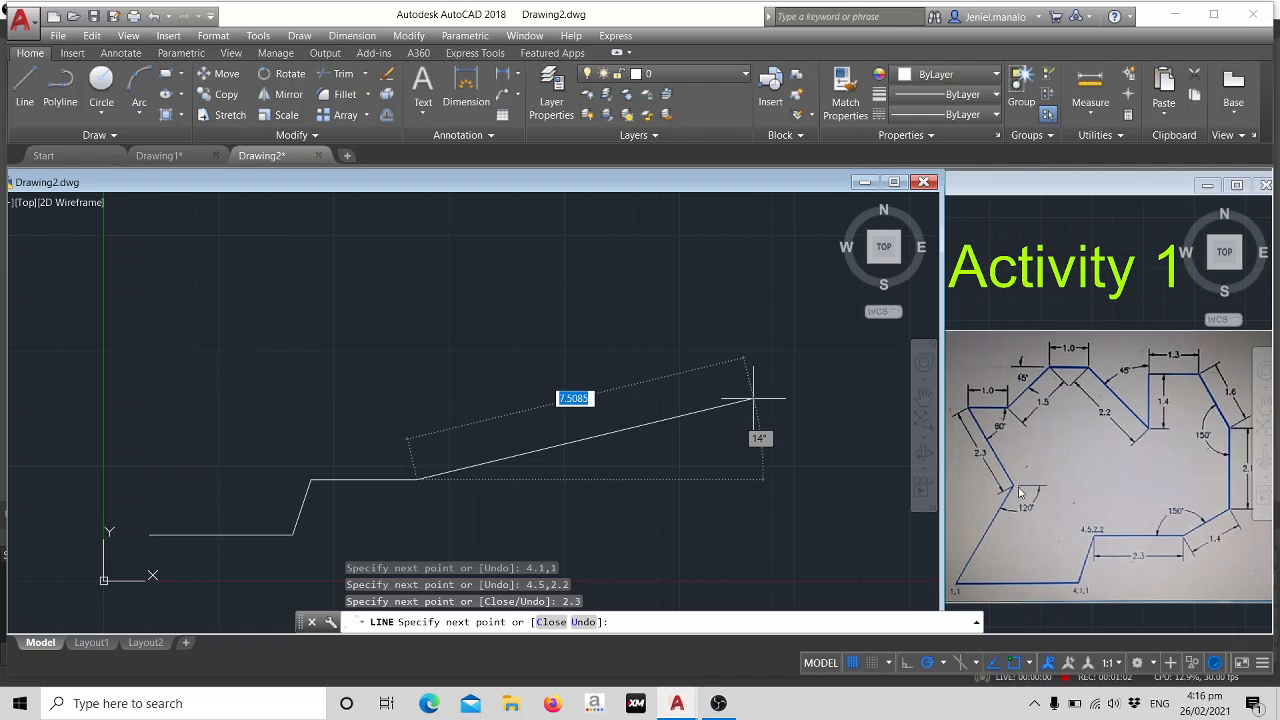
type("1.4")
key("Tab")
type("30")
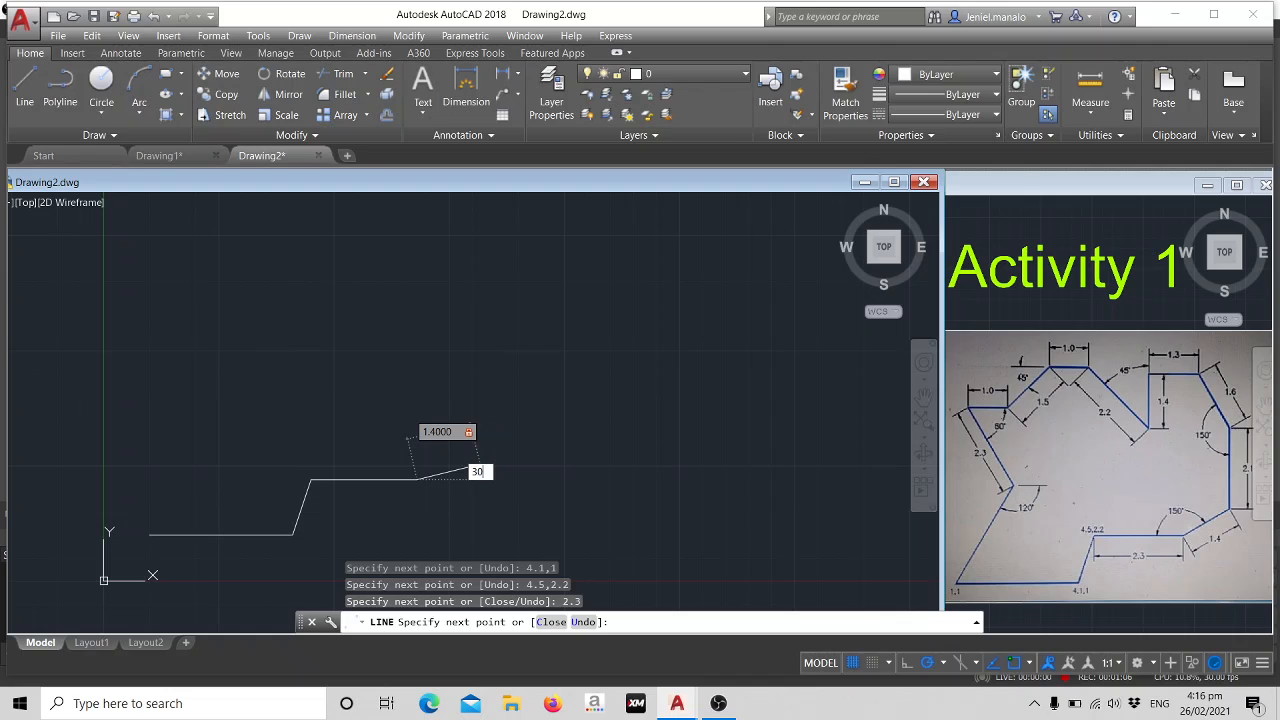
key("Return")
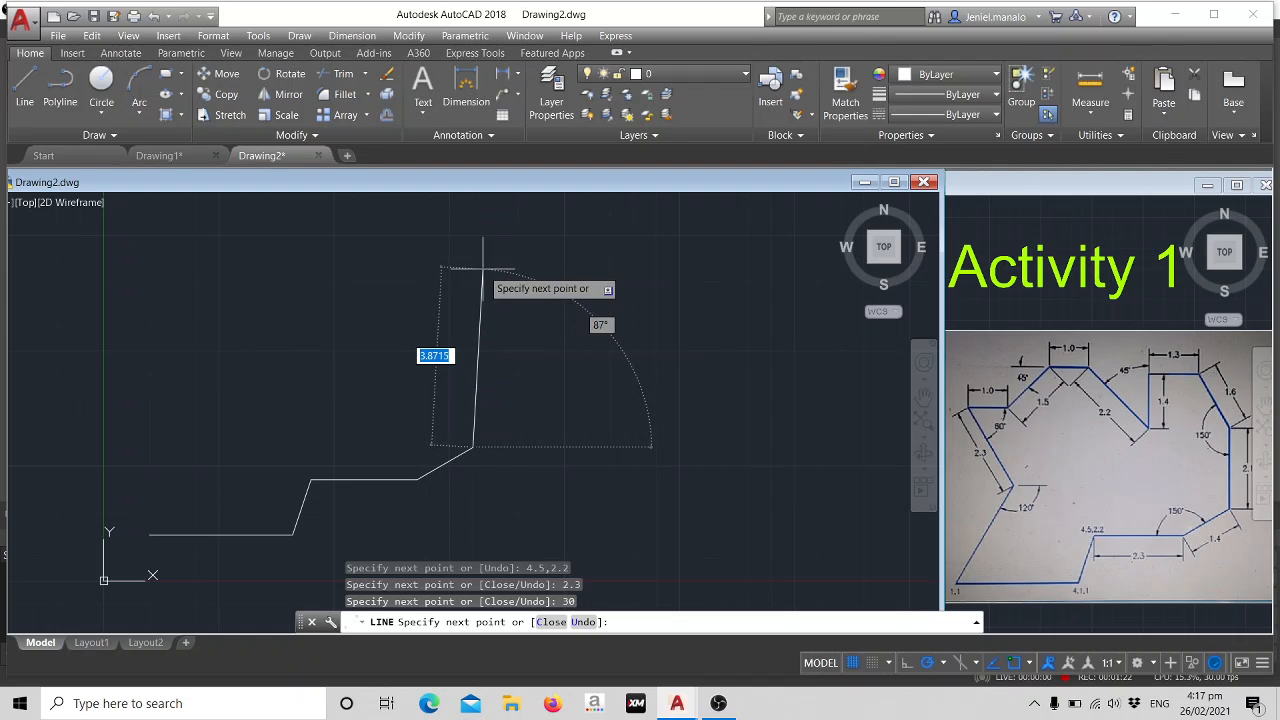
Add a 2.1-unit vertical segment straight up from the end of the 30° segment.
type("2")
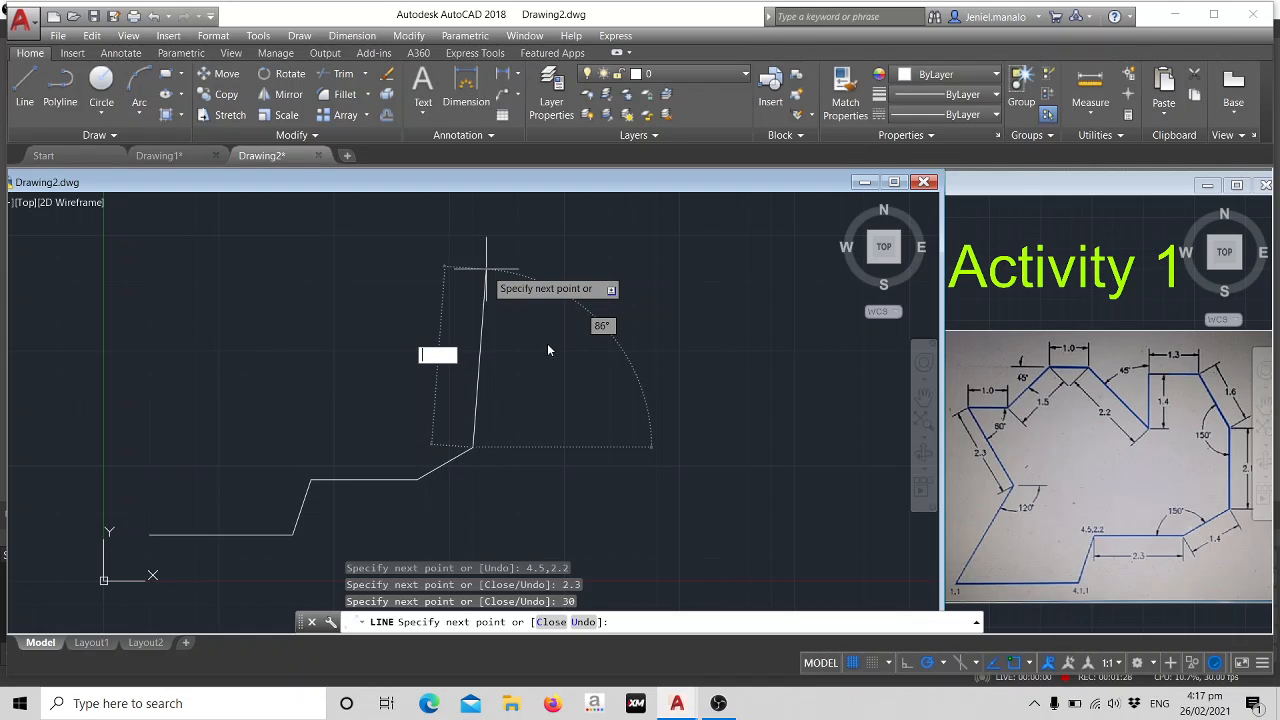
key("Escape")
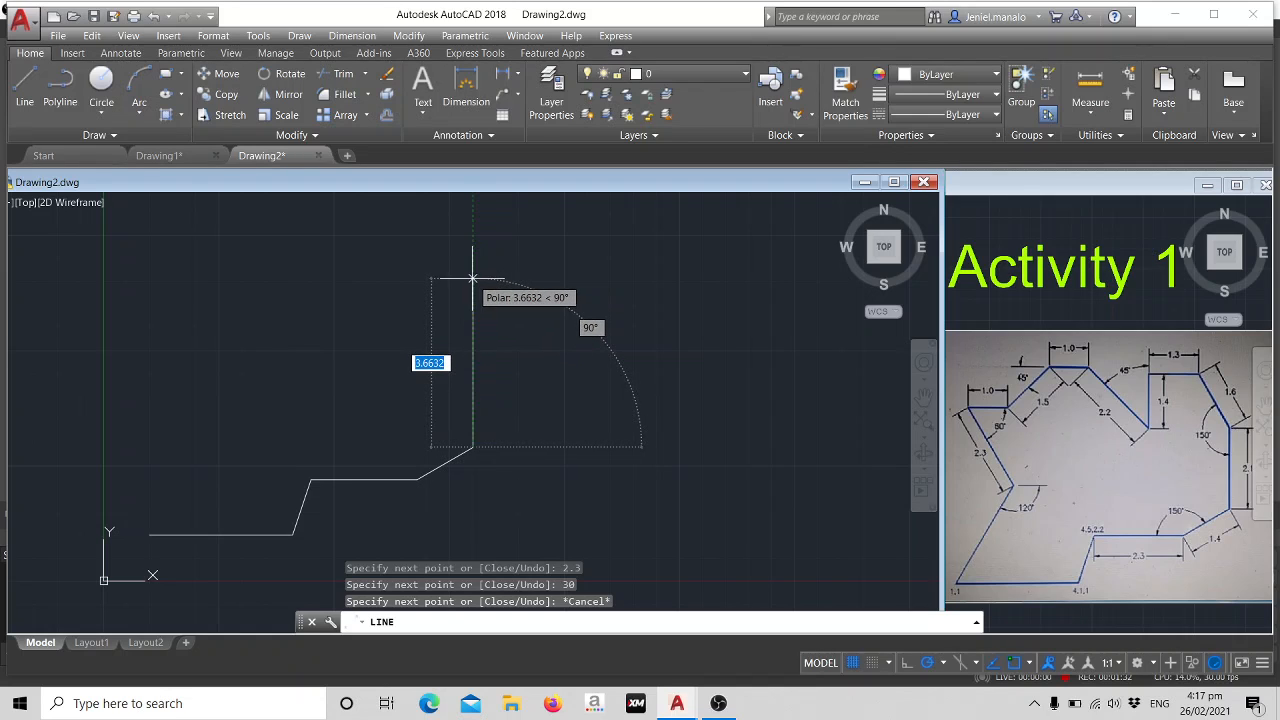
type("2")
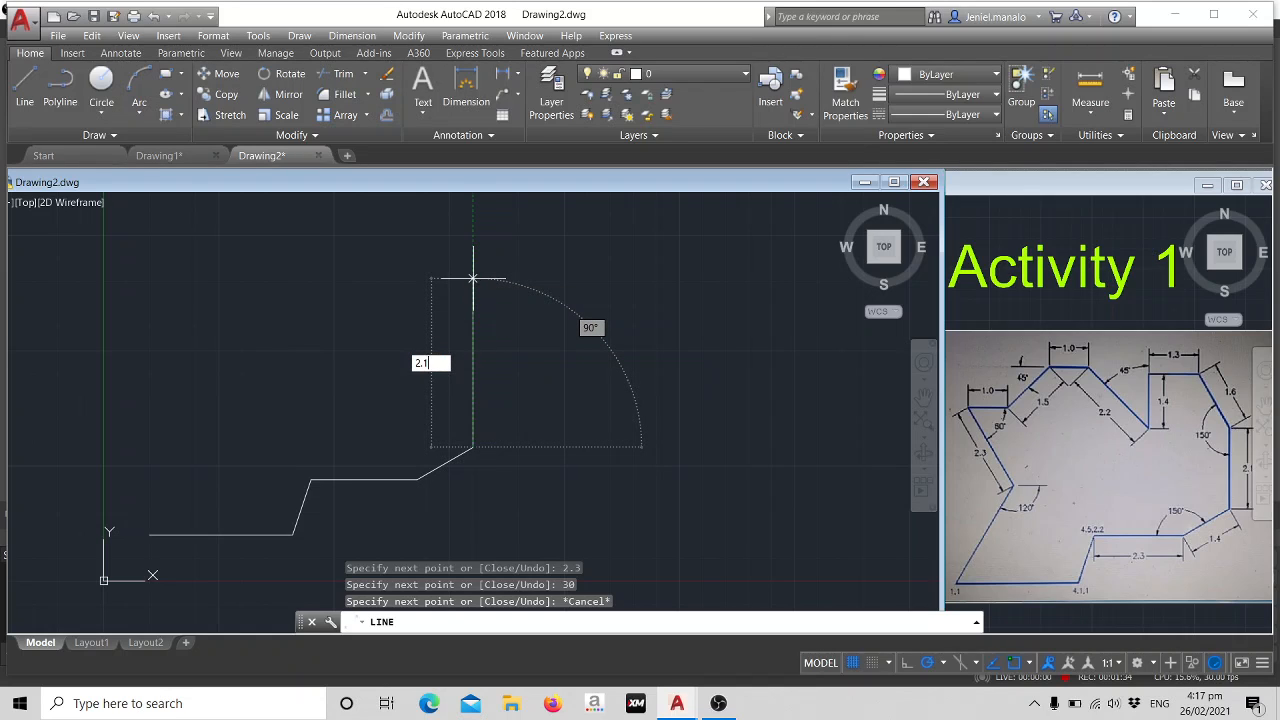
type(".1")
key("Return")
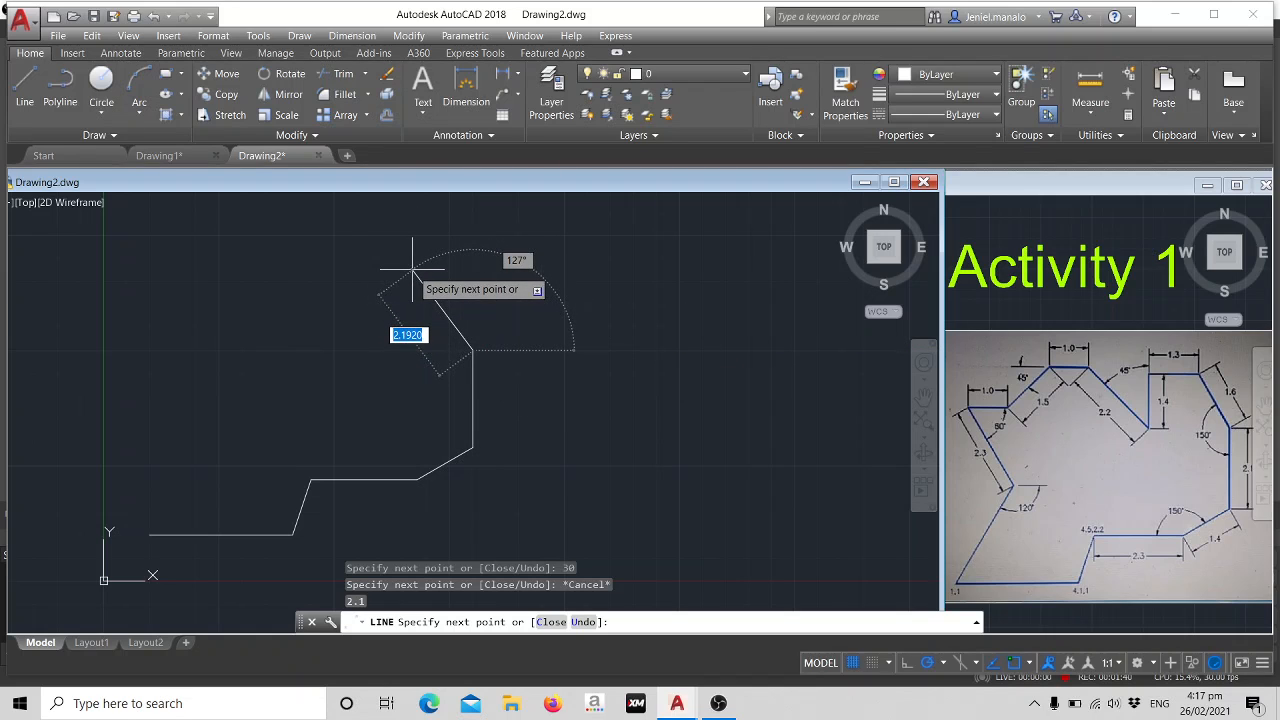
Add a 1.6-unit segment at 120°, sloping up and leftward from the top of the vertical segment.
type("1")
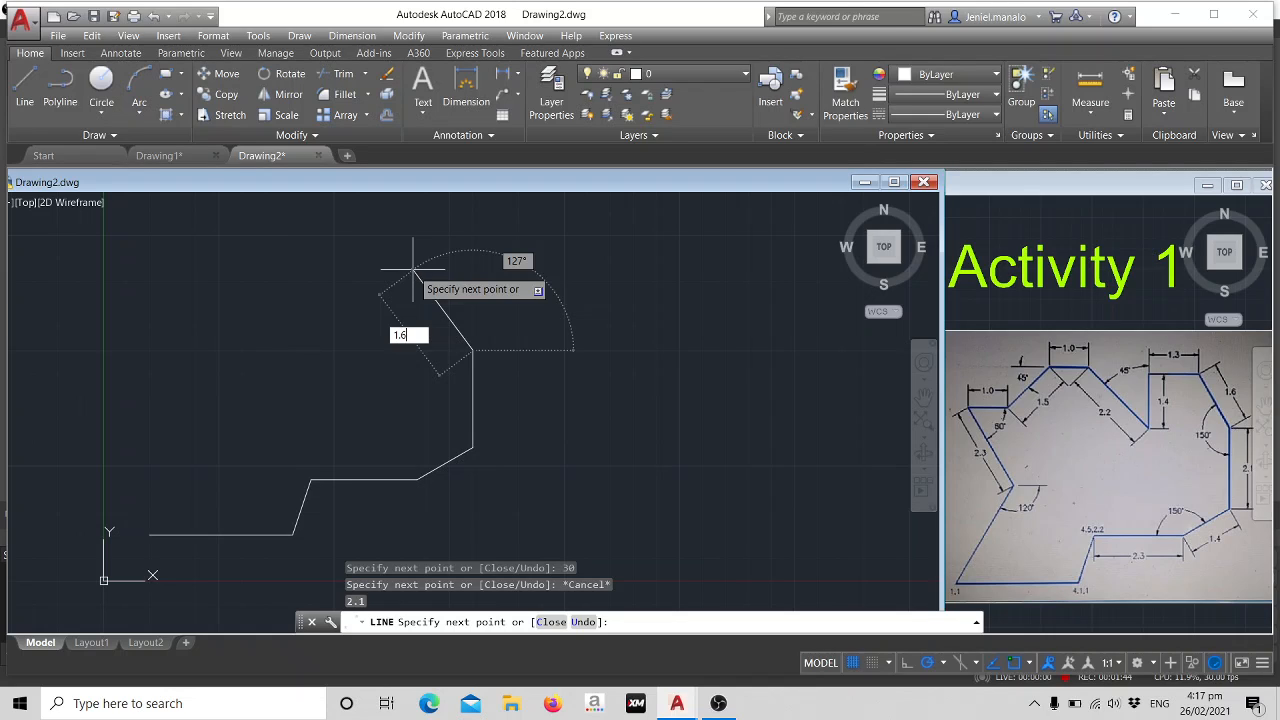
type(".6")
key("Tab")
type("12")
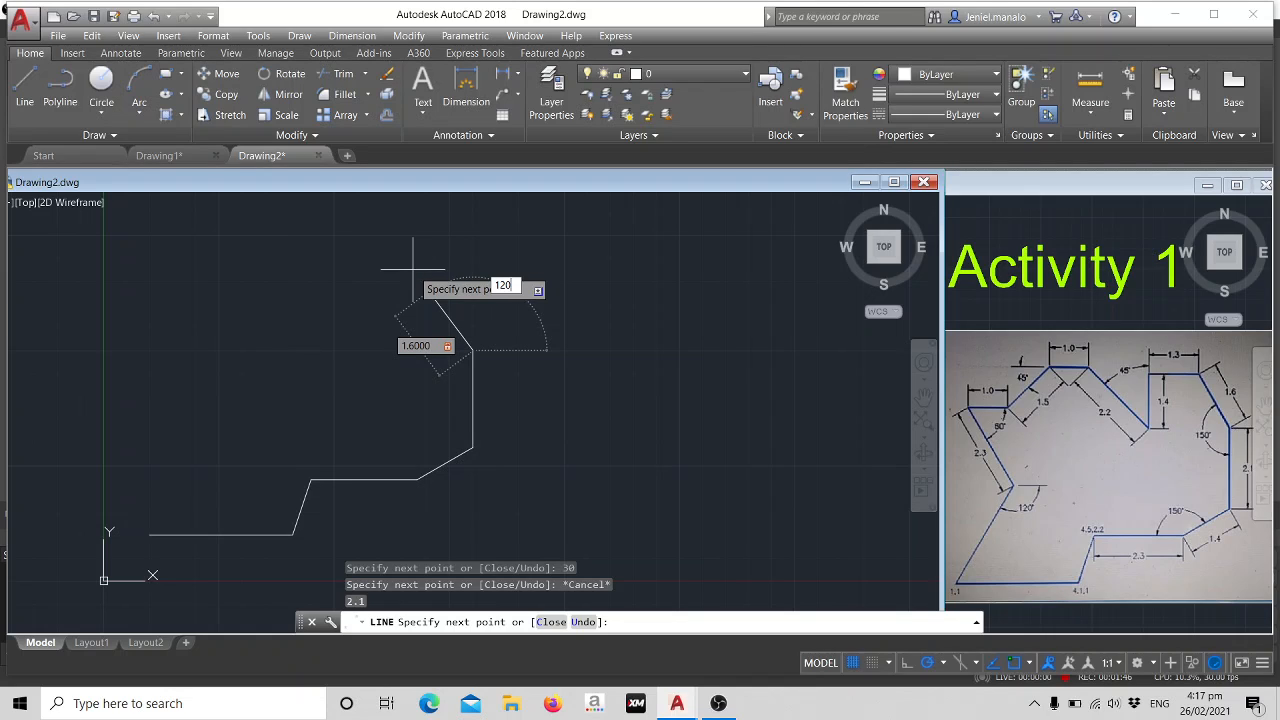
type("0")
key("Return")
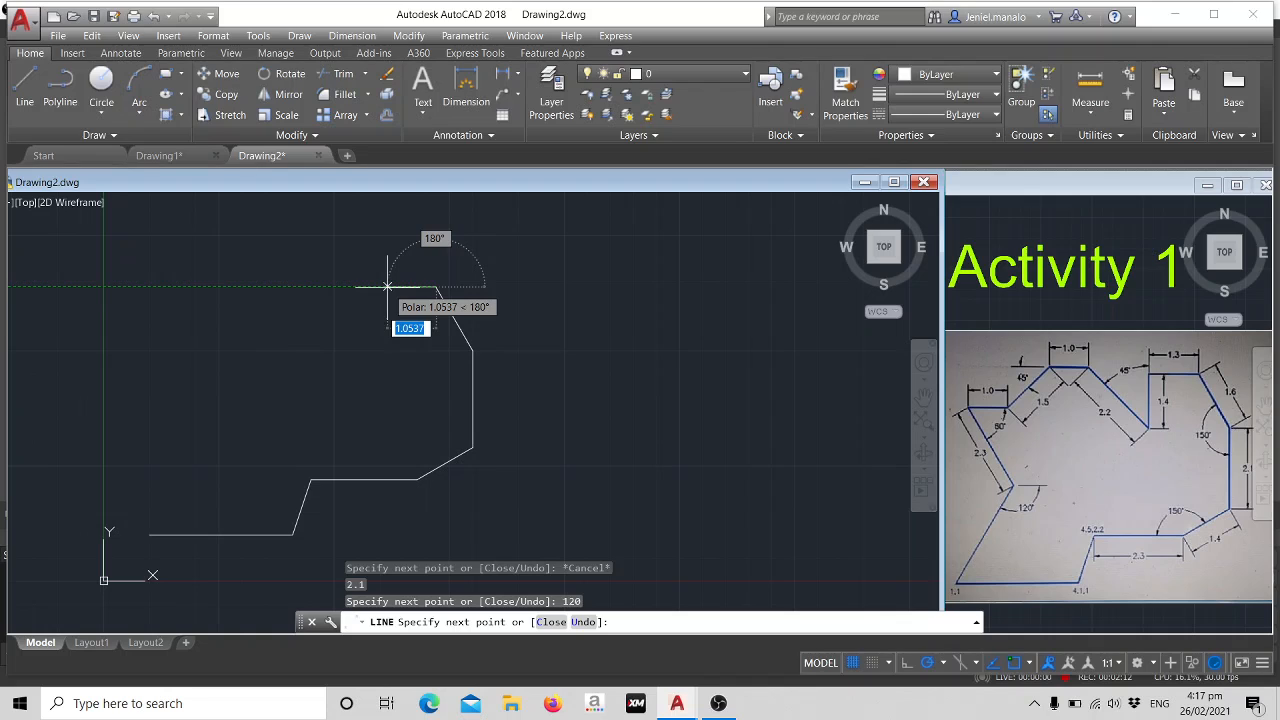
Continue the outline with a 1.3-unit horizontal segment leftward and a 1.4-unit vertical segment downward.
type("1.")
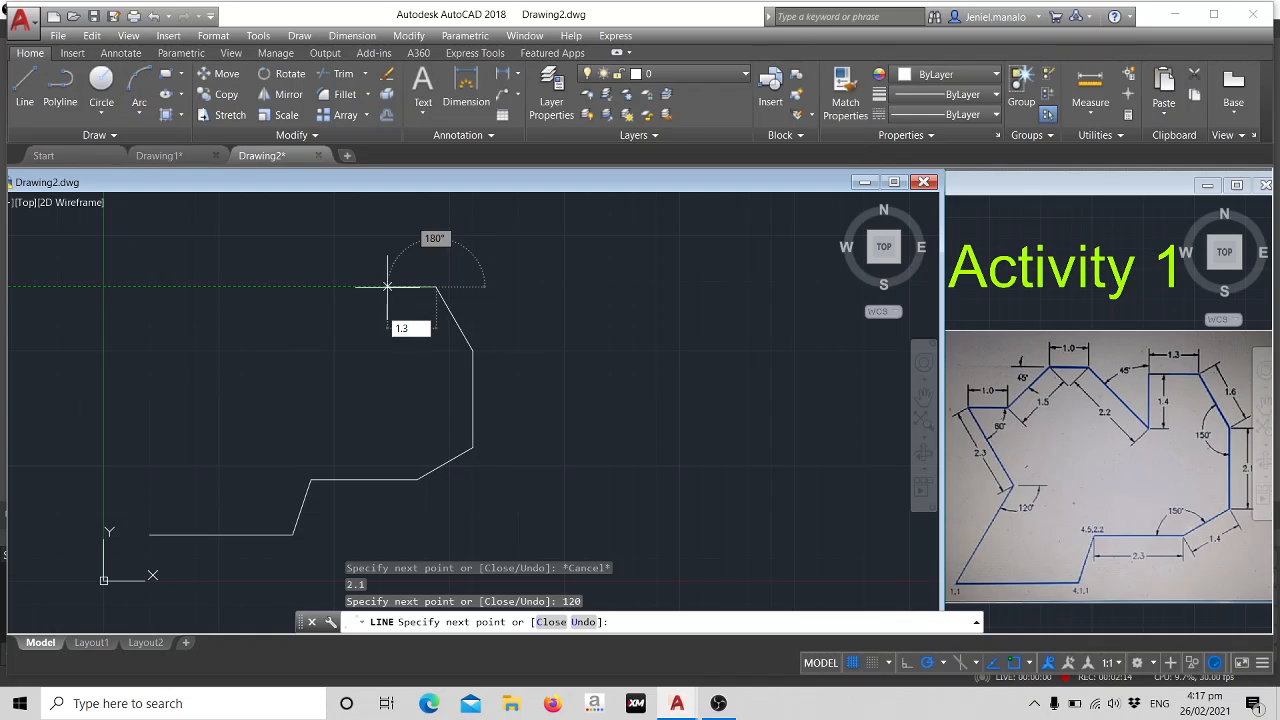
type("3")
key("Return")
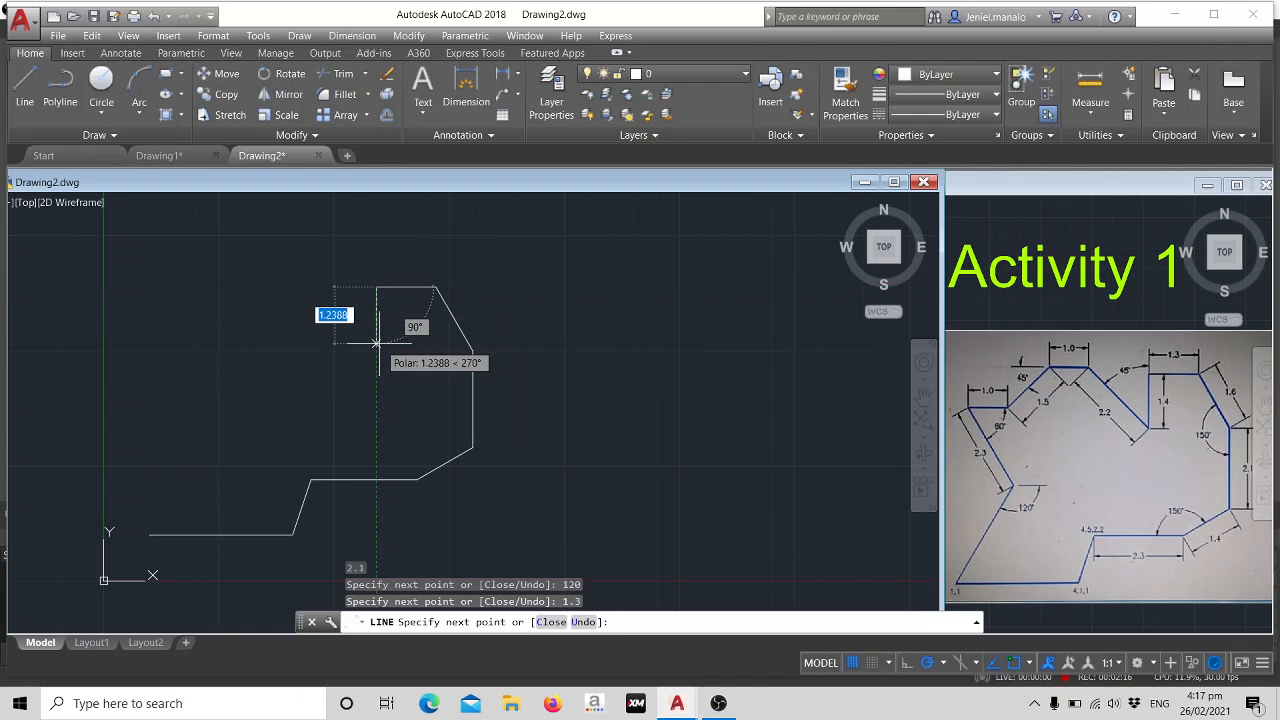
type("1")
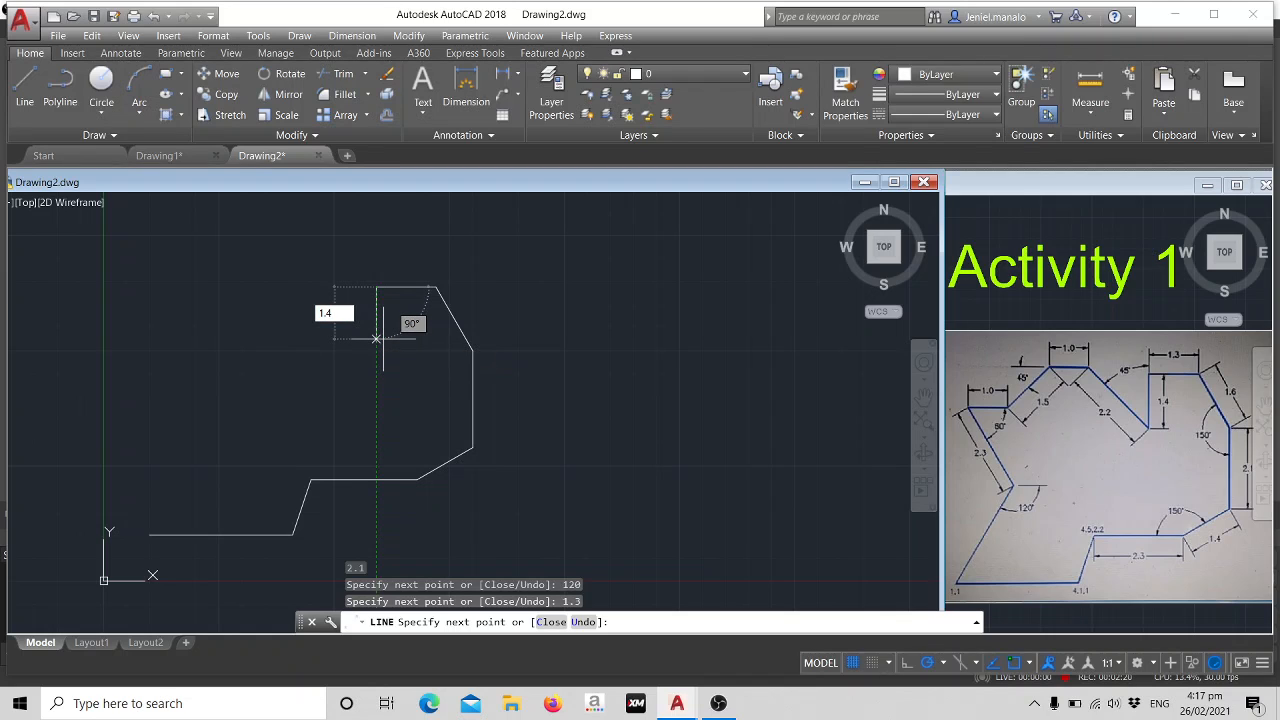
type(".4")
key("Return")
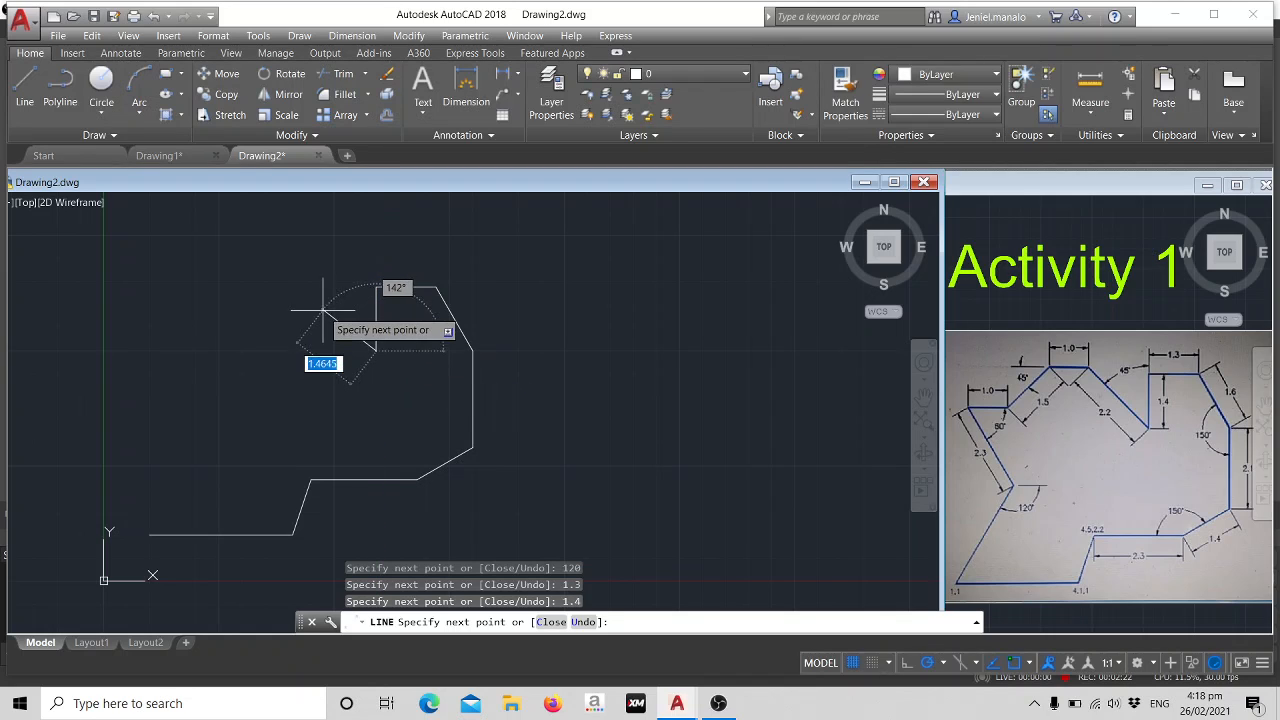
Add a 2.2-unit segment at 135°, rising leftward from the bottom of the 1.4-unit vertical segment.
type("2.2")
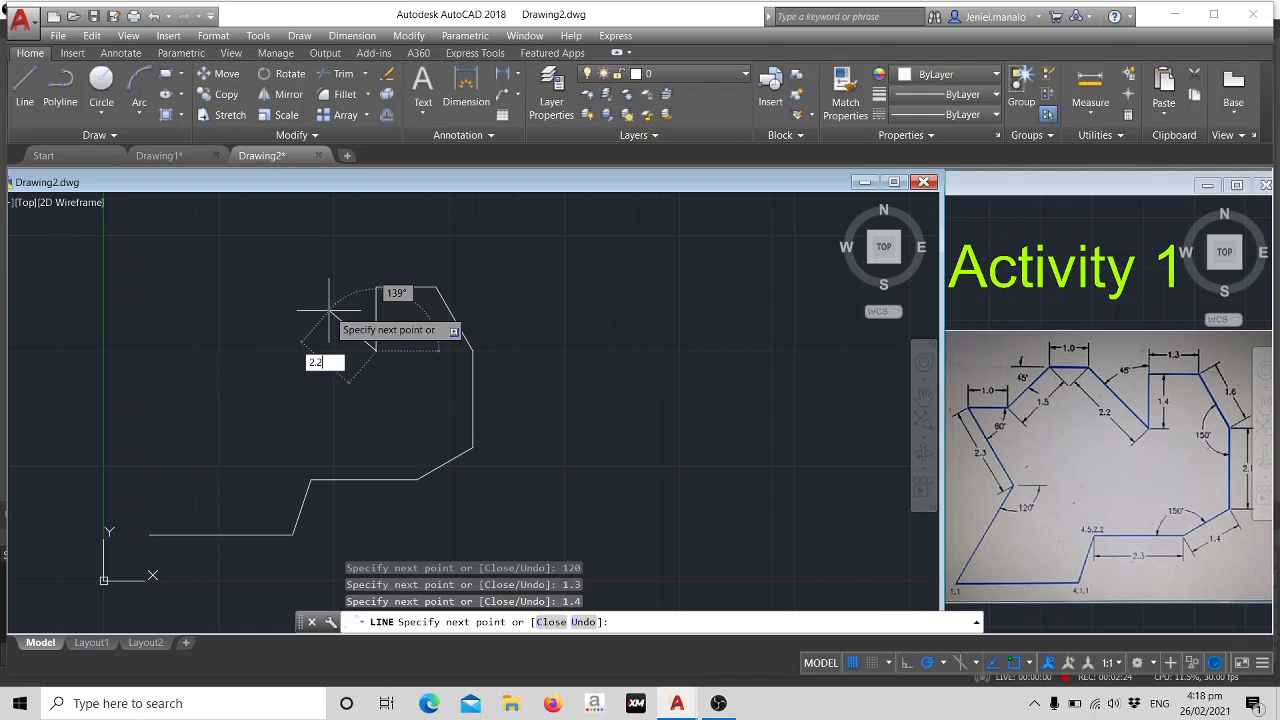
key("Tab")
type("13")
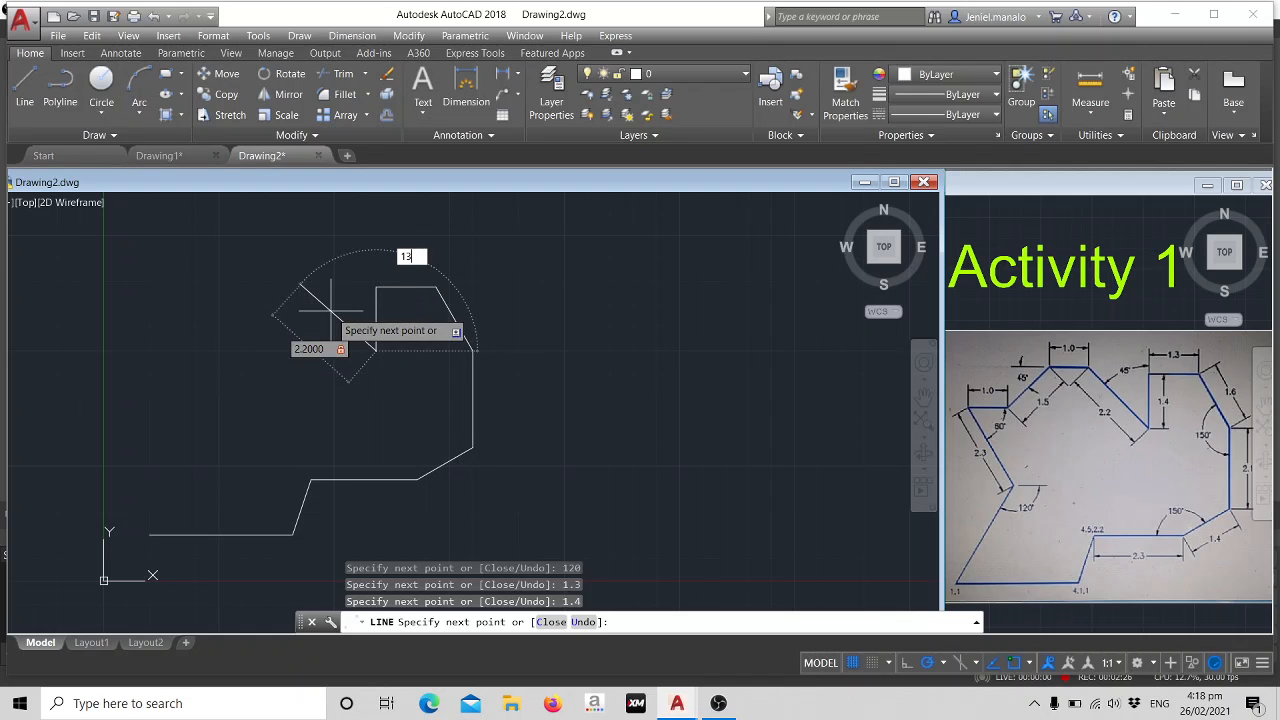
type("5")
key("Return")
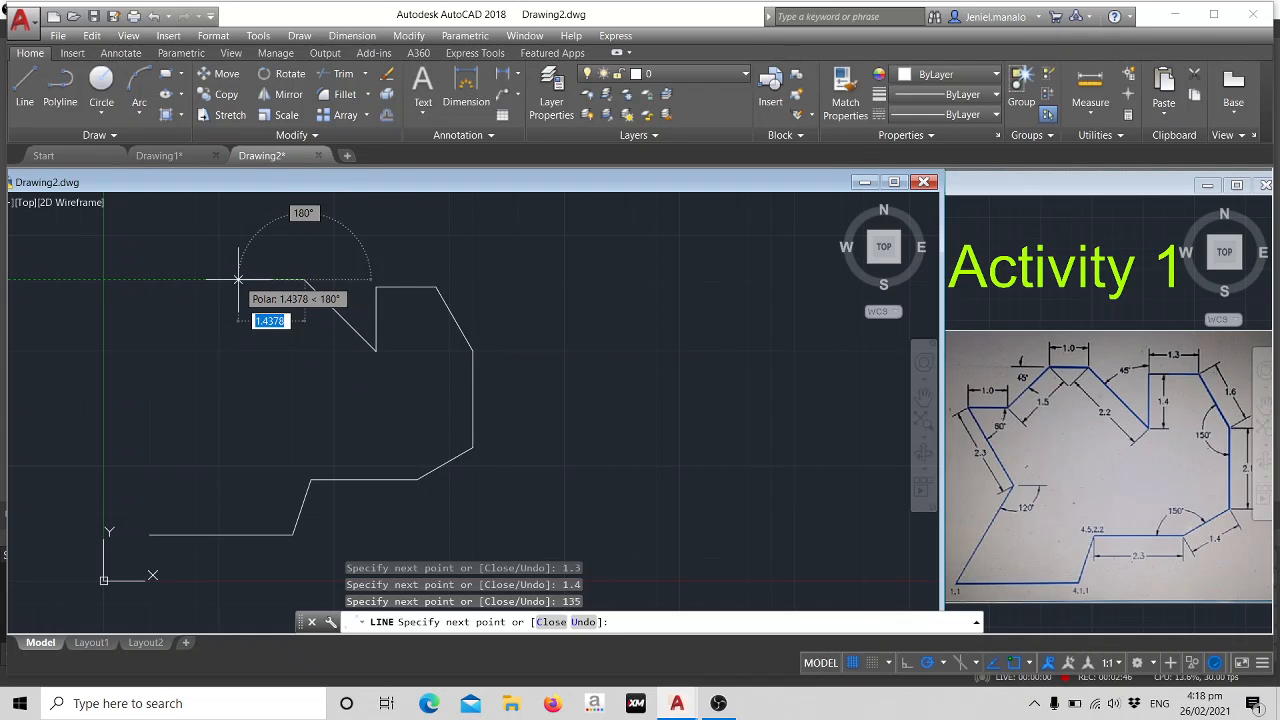
Continue the outline with a 1.0-unit horizontal segment leftward and a 1.5-unit segment descending leftward at an angle of 135°.
type("1")
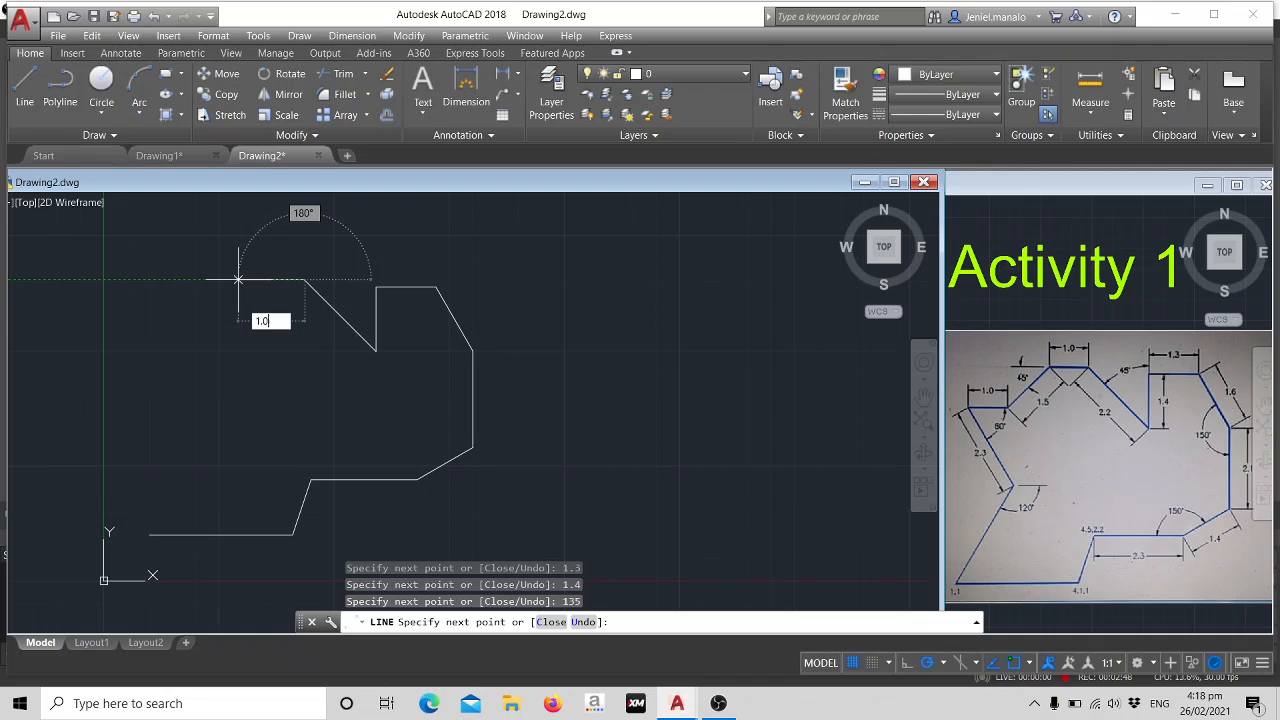
key("Return")
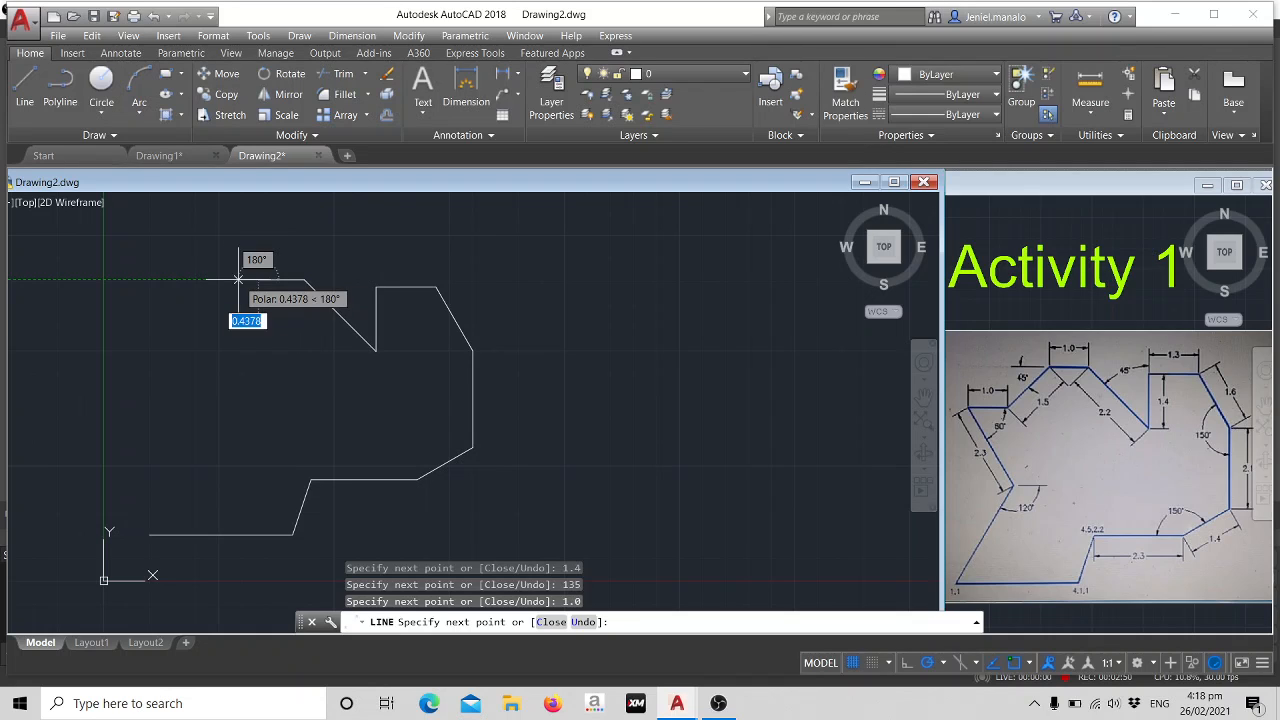
type("1.5")
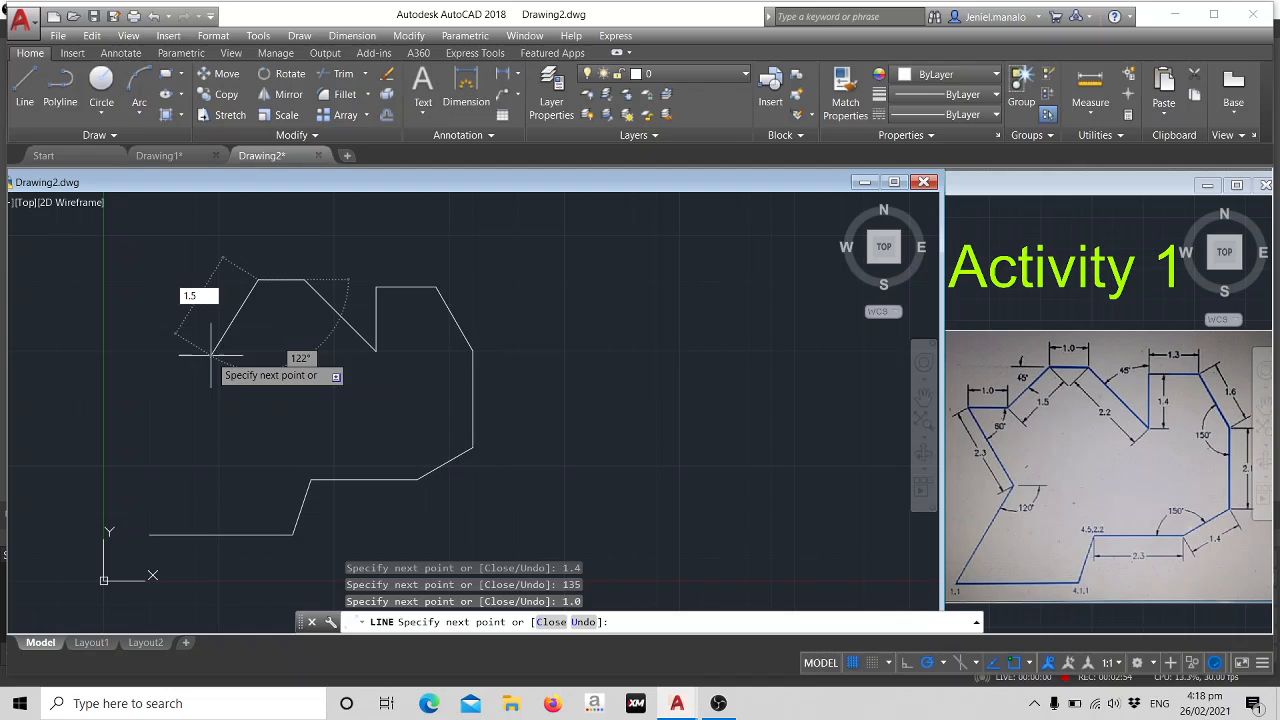
key("Tab")
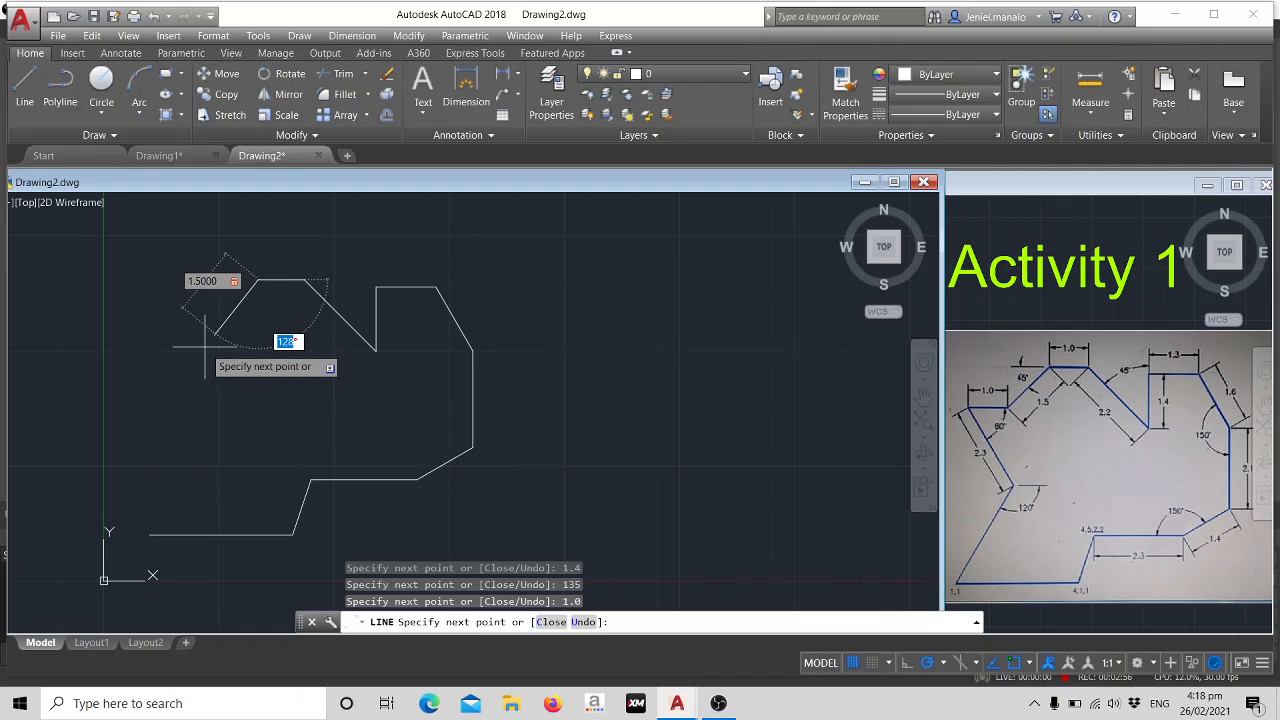
type("135")
key("Return")
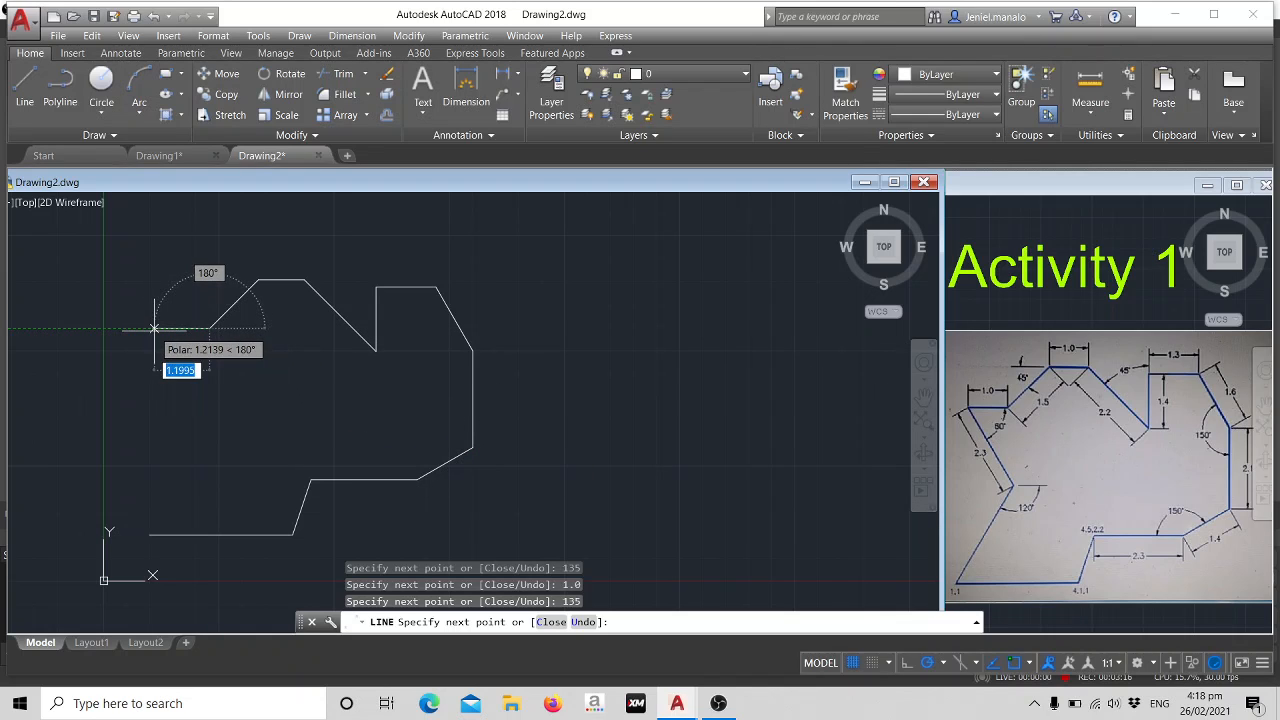
Continue the outline with a 1.0-unit horizontal segment leftward and a 2.3-unit segment descending rightward at 60°.
type("1")
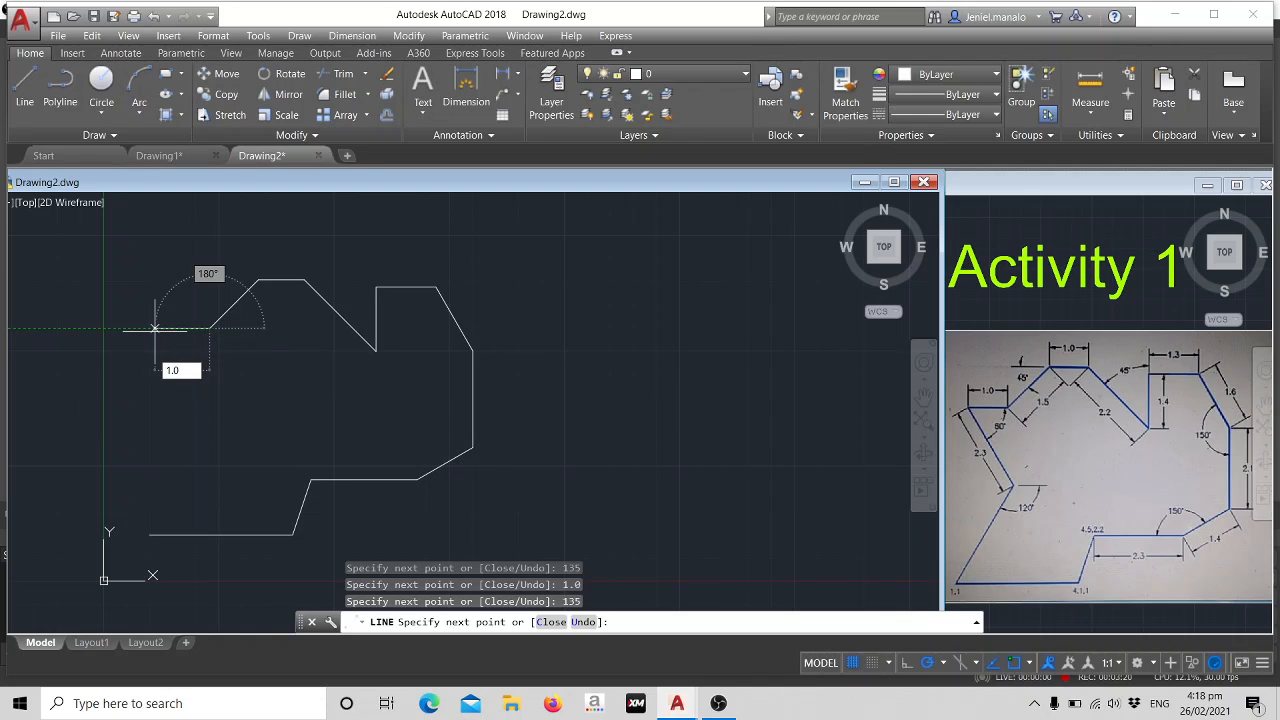
key("Return")
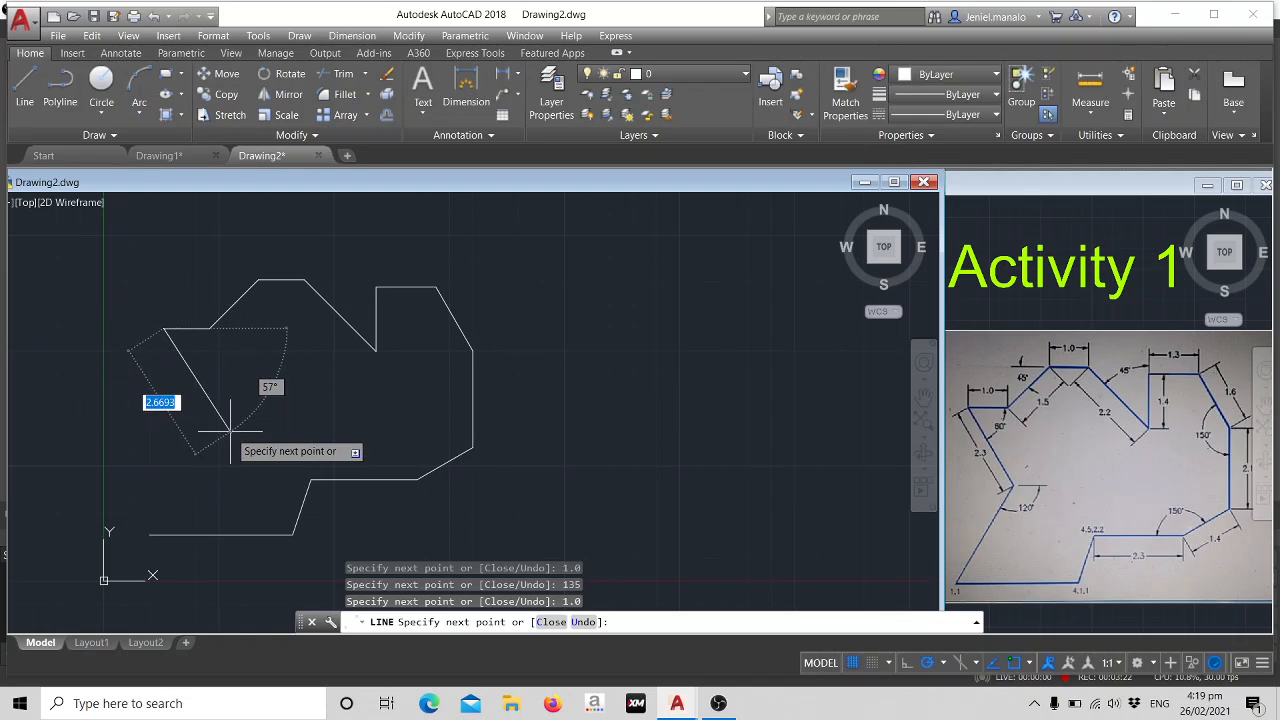
type("2")
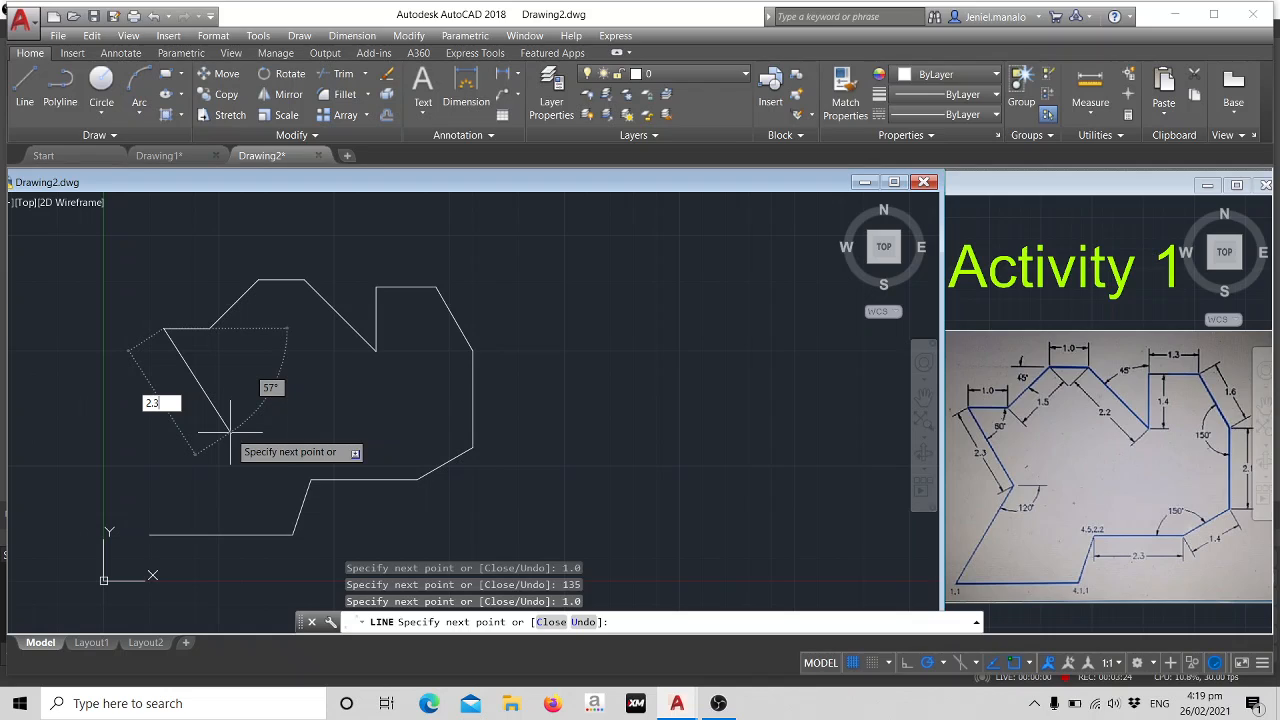
type(".3")
key("Tab")
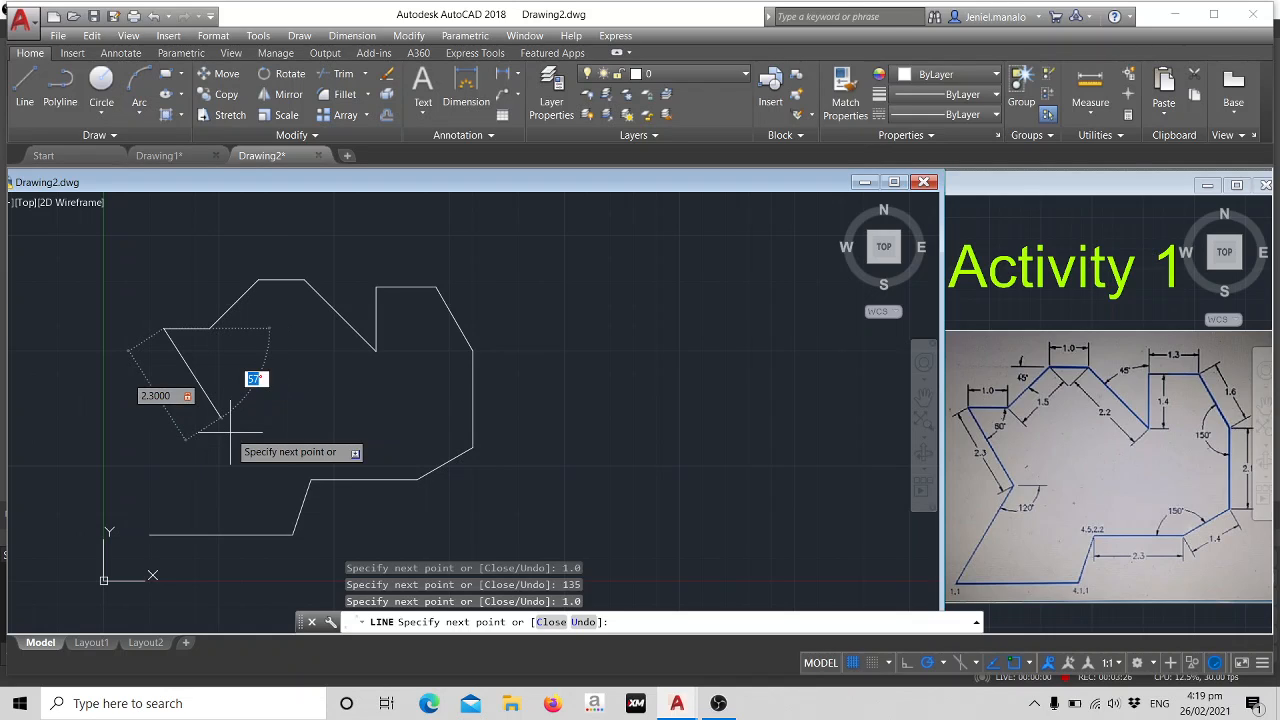
type("60")
key("Return")
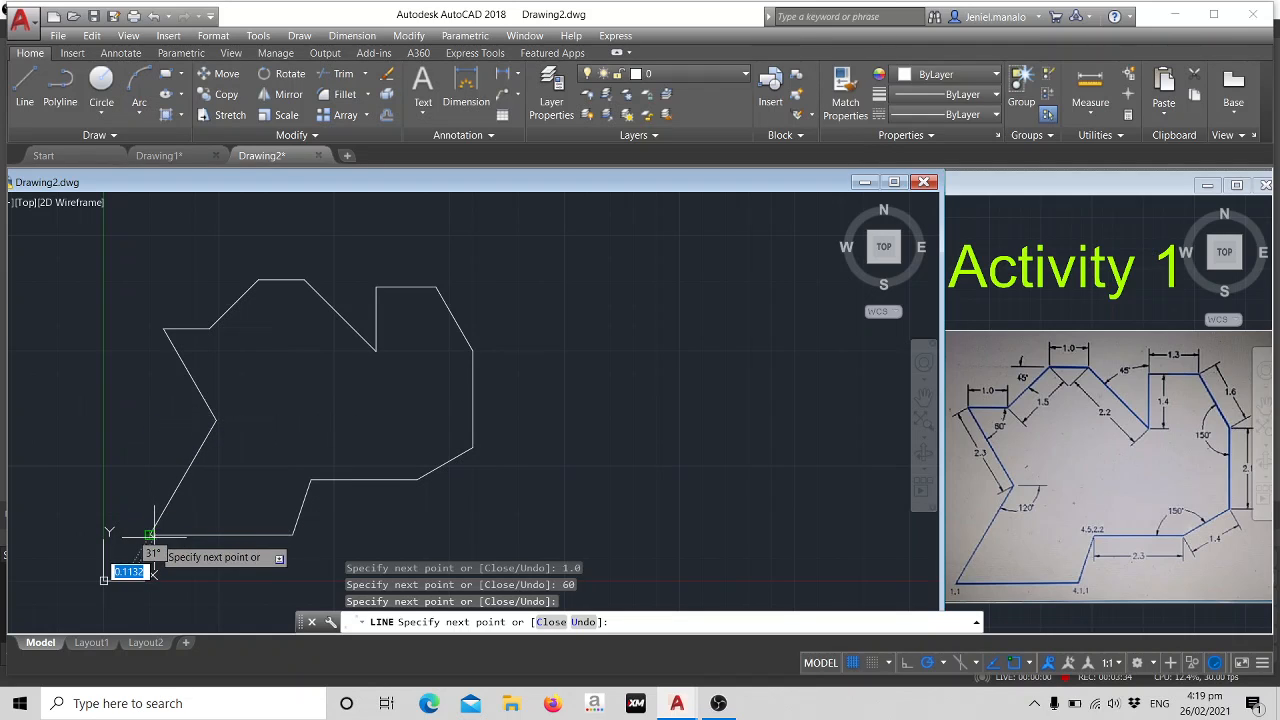
Close the outline with a segment back to its starting corner at 1,1 and end the Line command.
left_click(150, 534)
key("Escape")
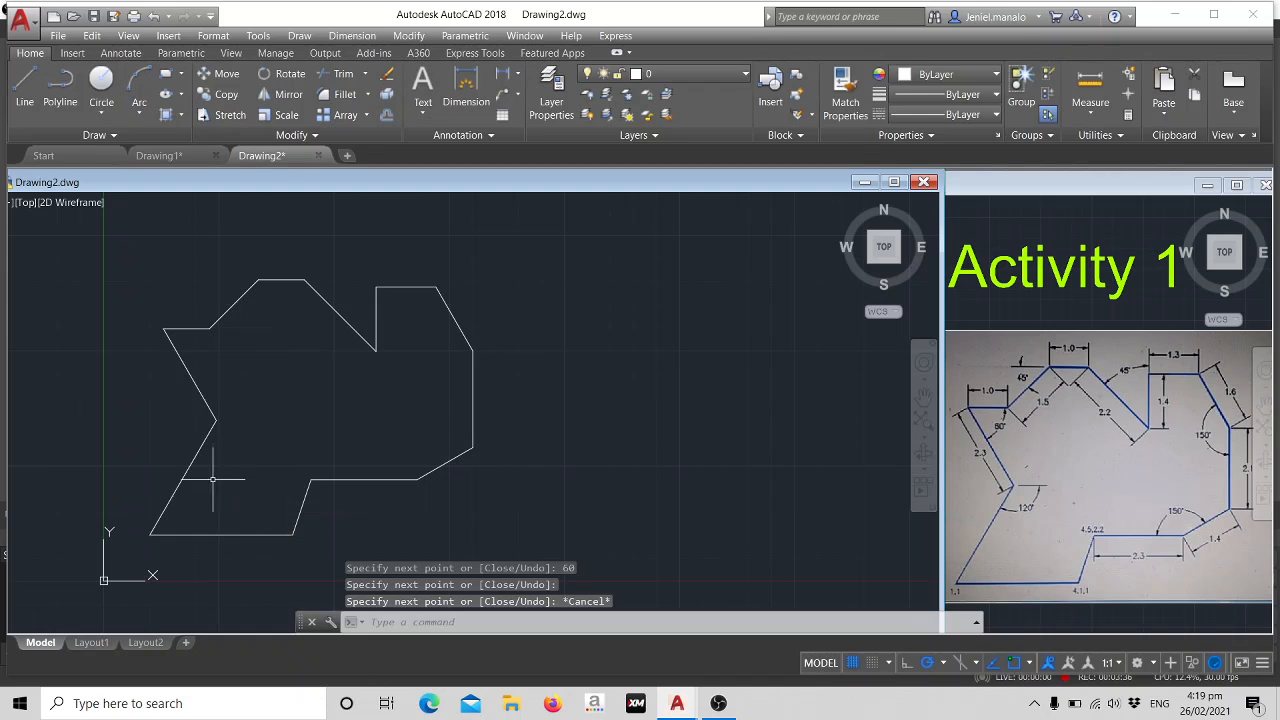
scroll(268, 490, "up", 4)
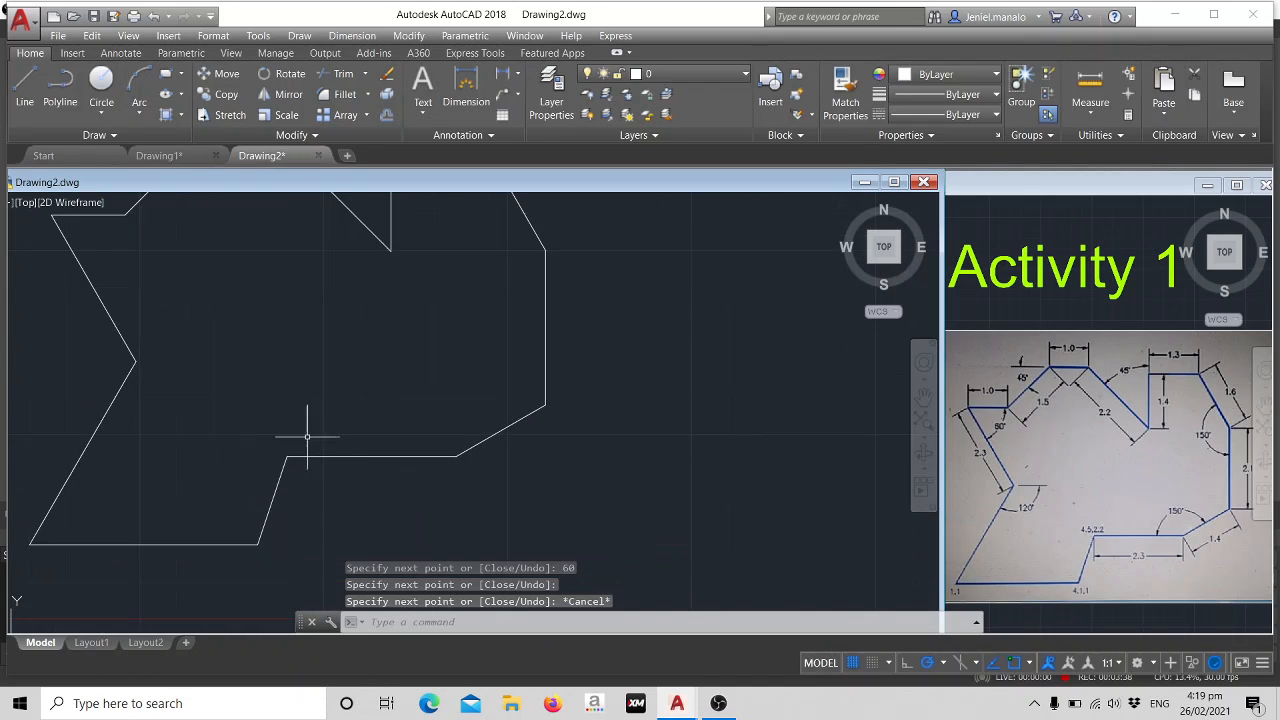
middle_click_drag(300, 443, 285, 437)
scroll(282, 437, "down", 4)
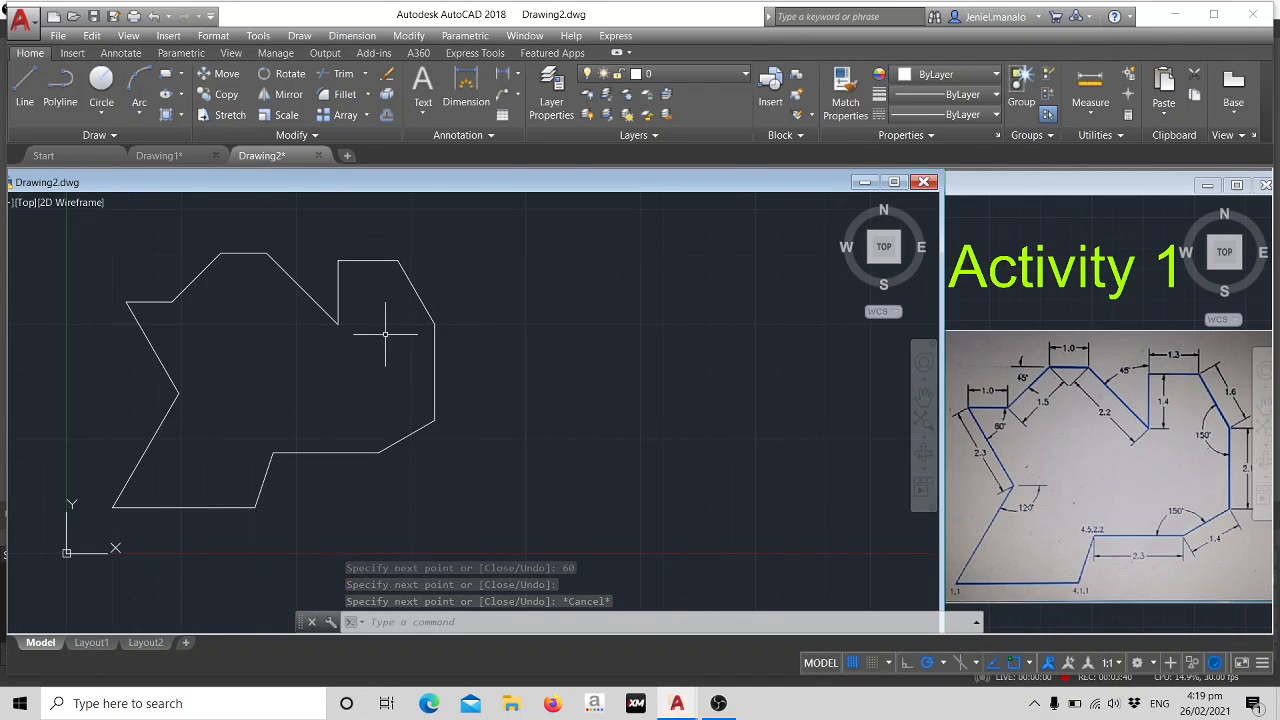
Add a linear dimension below the horizontal segment that starts at the 4.5,2.2 corner.
type("DIM")
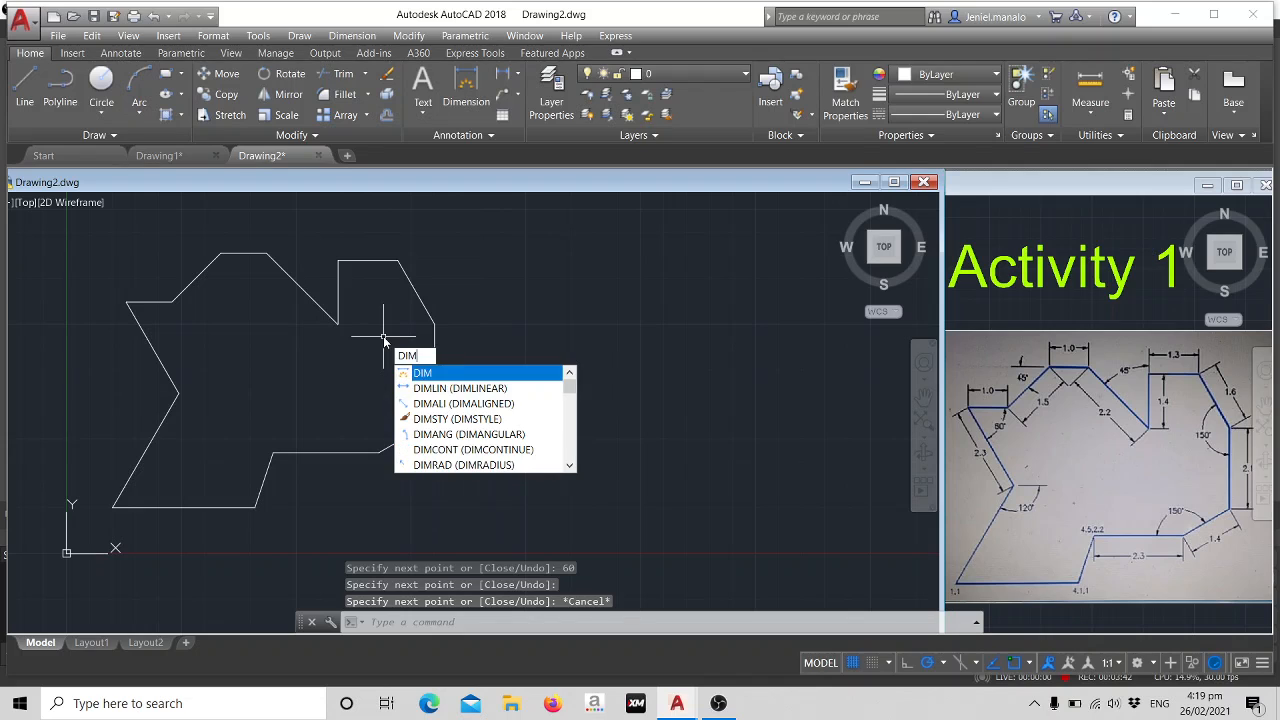
left_click(450, 388)
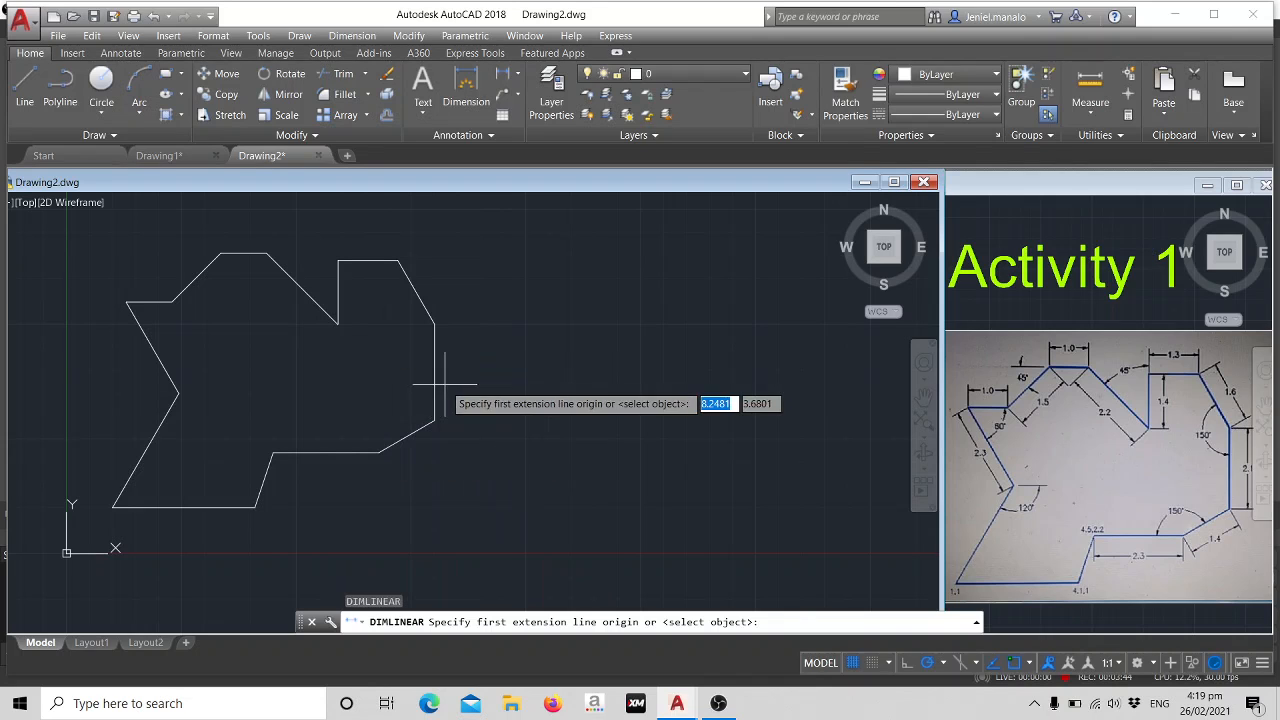
left_click(273, 452)
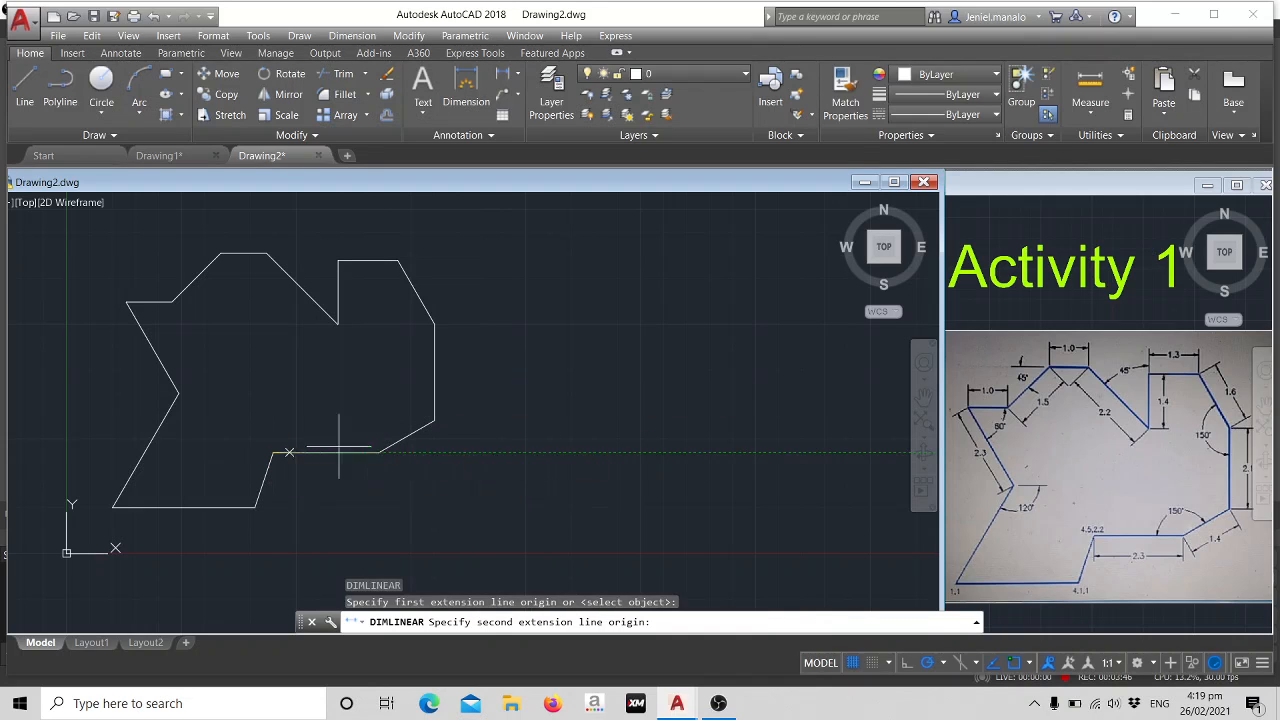
left_click(378, 452)
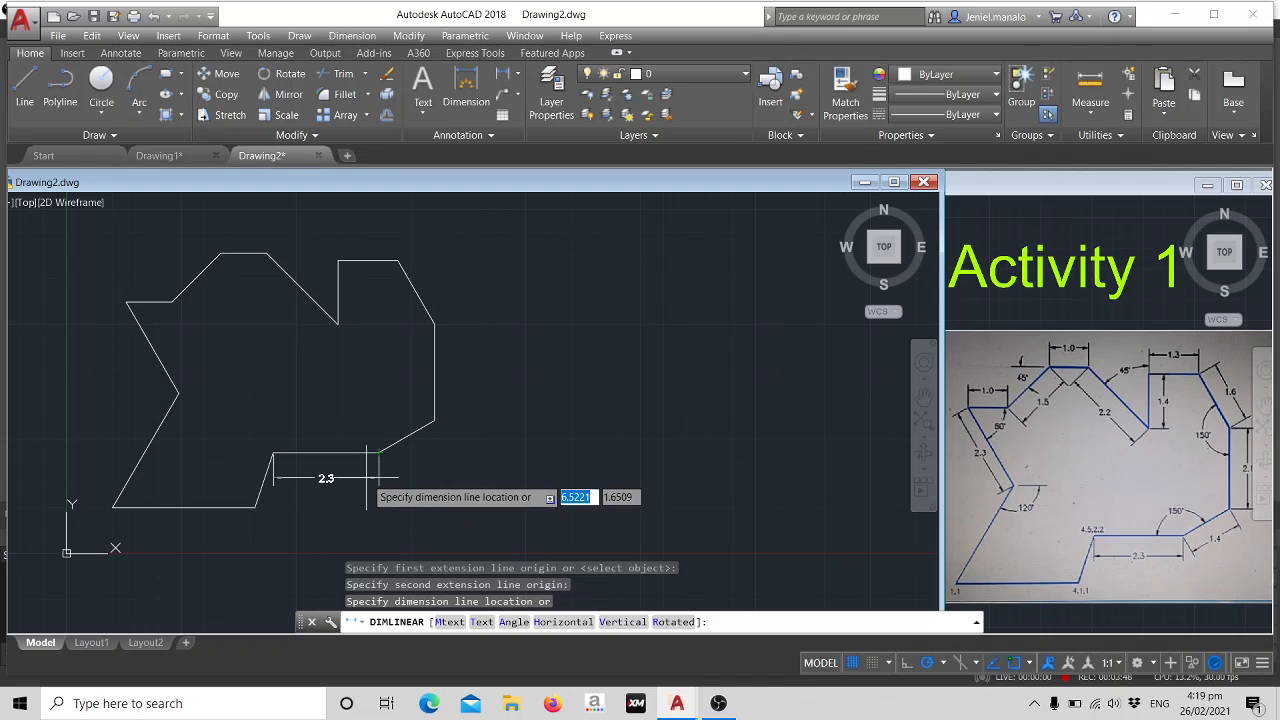
left_click(369, 478)
Add a linear dimension to the right of the outline's rightmost vertical segment.
type("di")
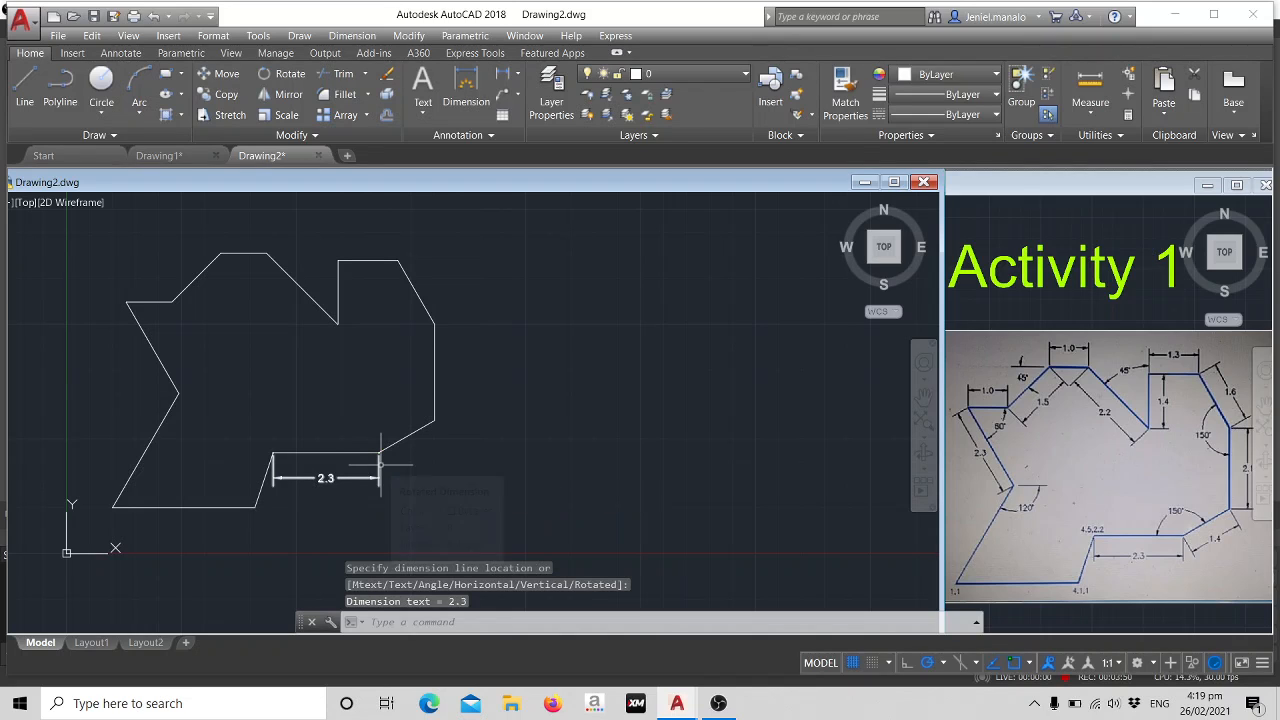
type("m")
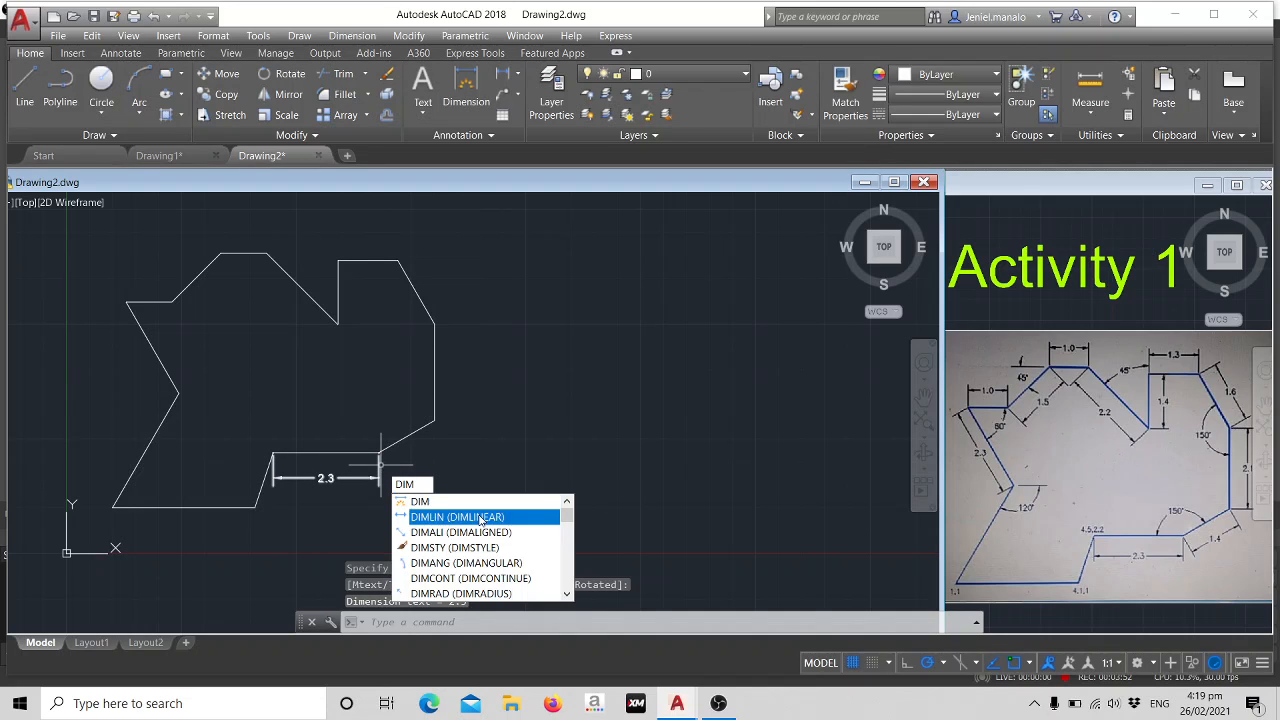
left_click(481, 517)
left_click(434, 421)
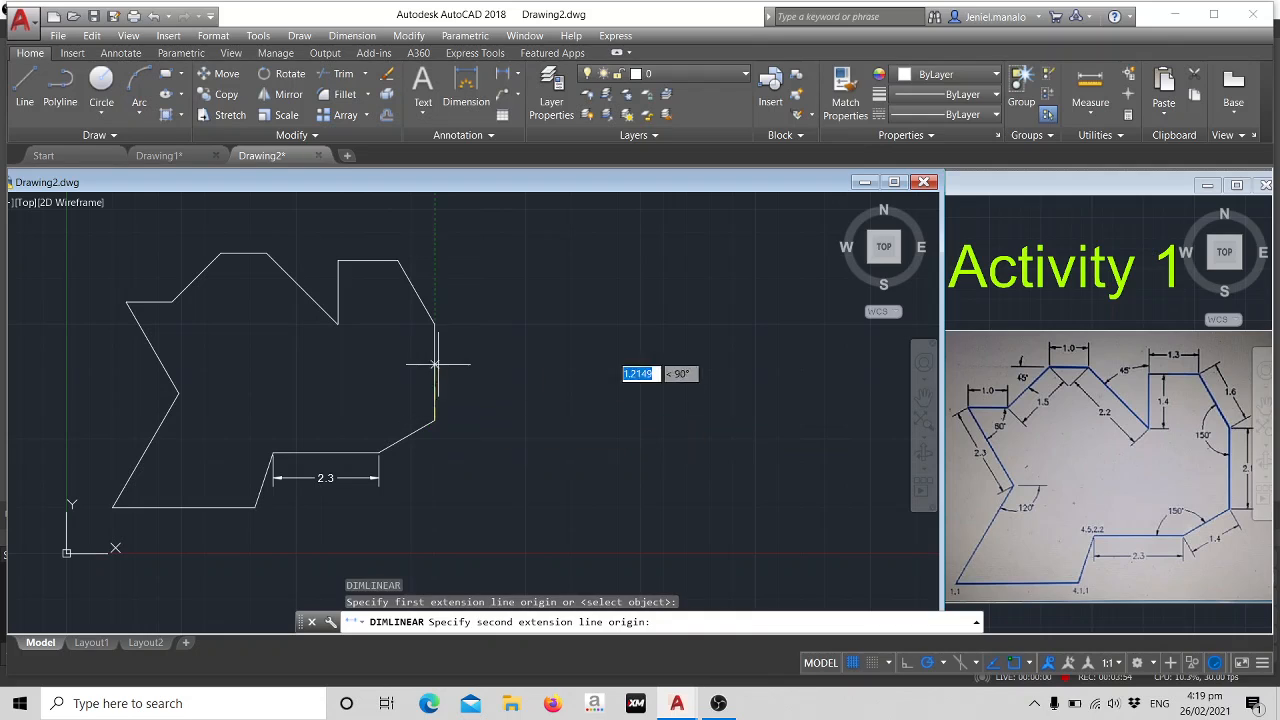
left_click(435, 323)
left_click(458, 328)
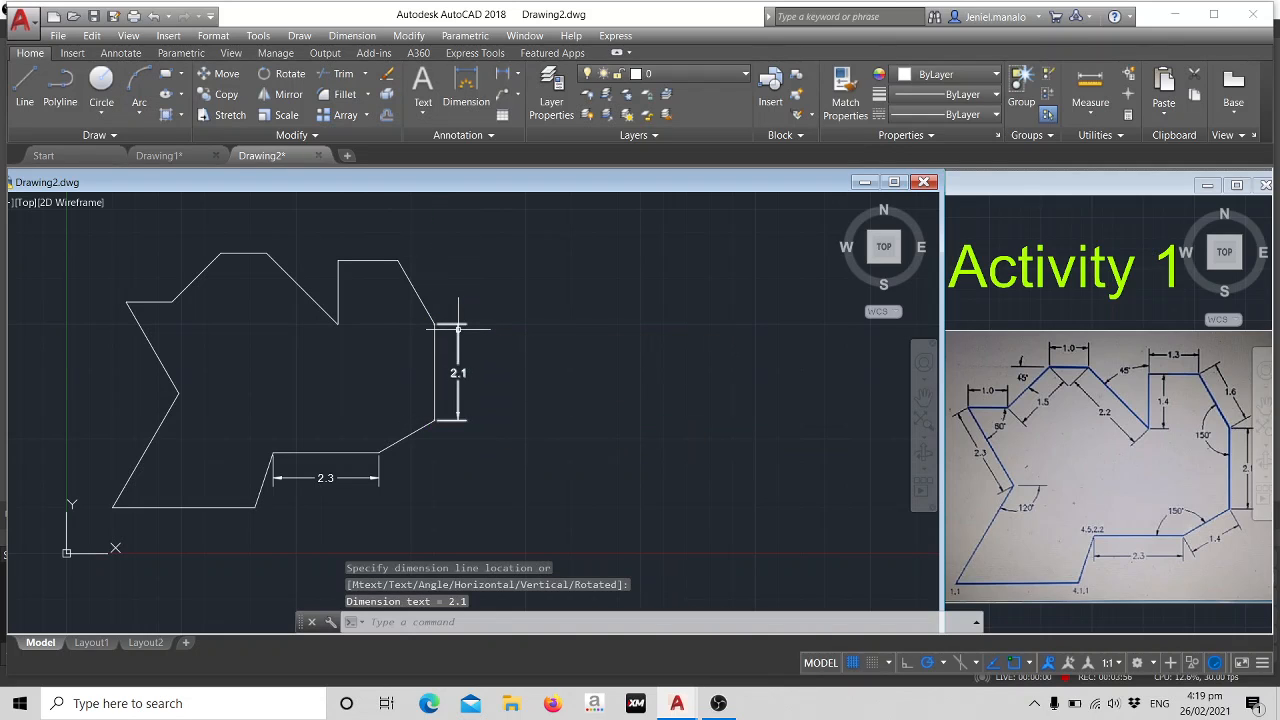
Add a linear dimension above the horizontal top segment on the outline's right side, beside the notch.
type("dim")
key("Down")
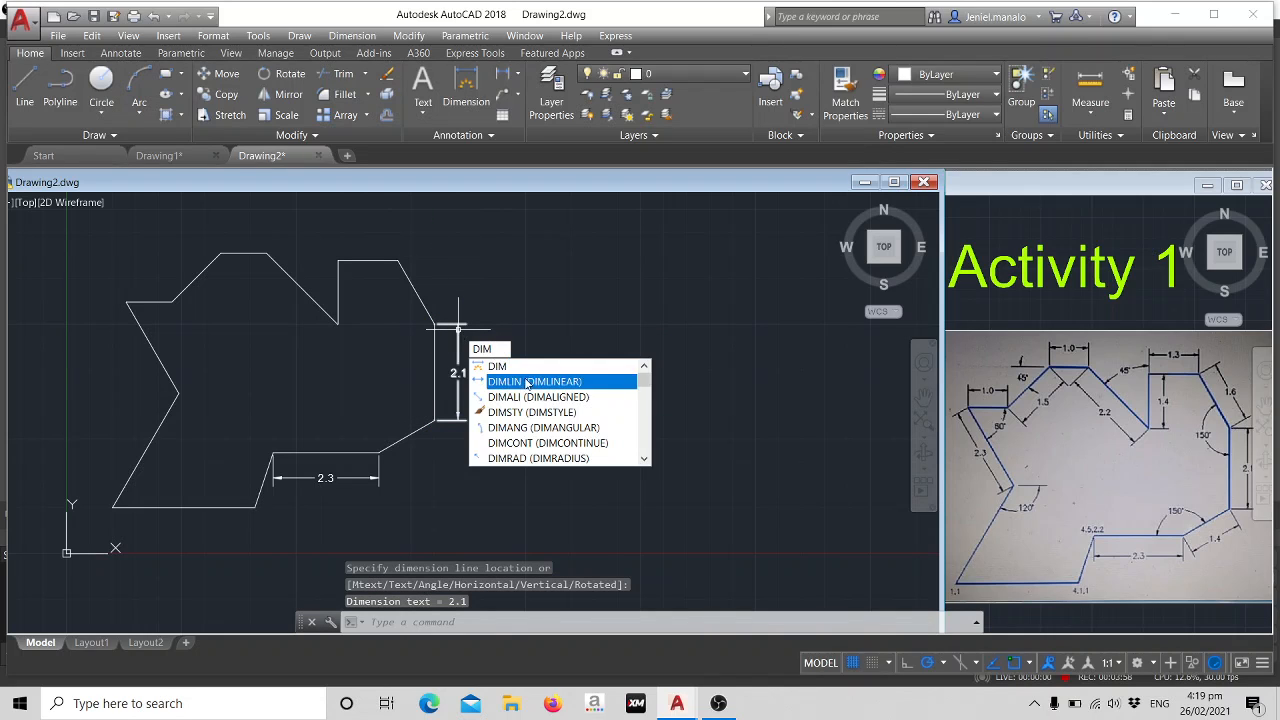
key("Return")
left_click(338, 260)
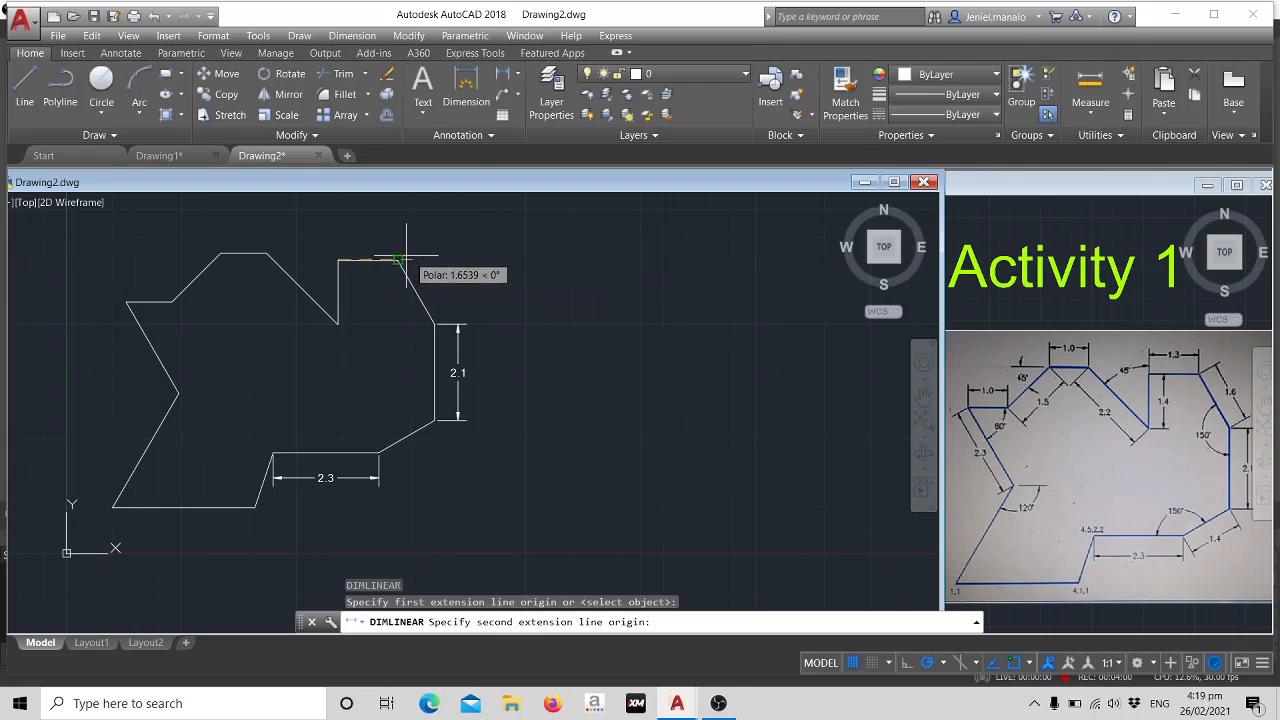
left_click(400, 262)
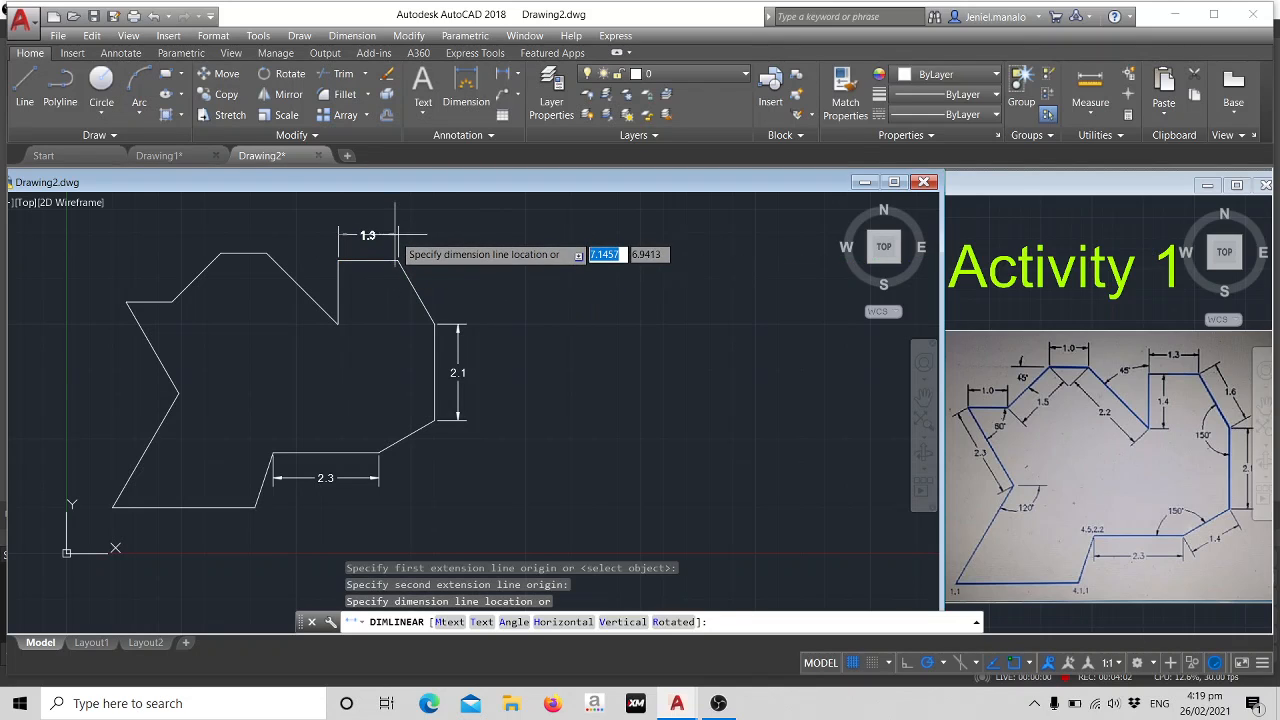
left_click(397, 236)
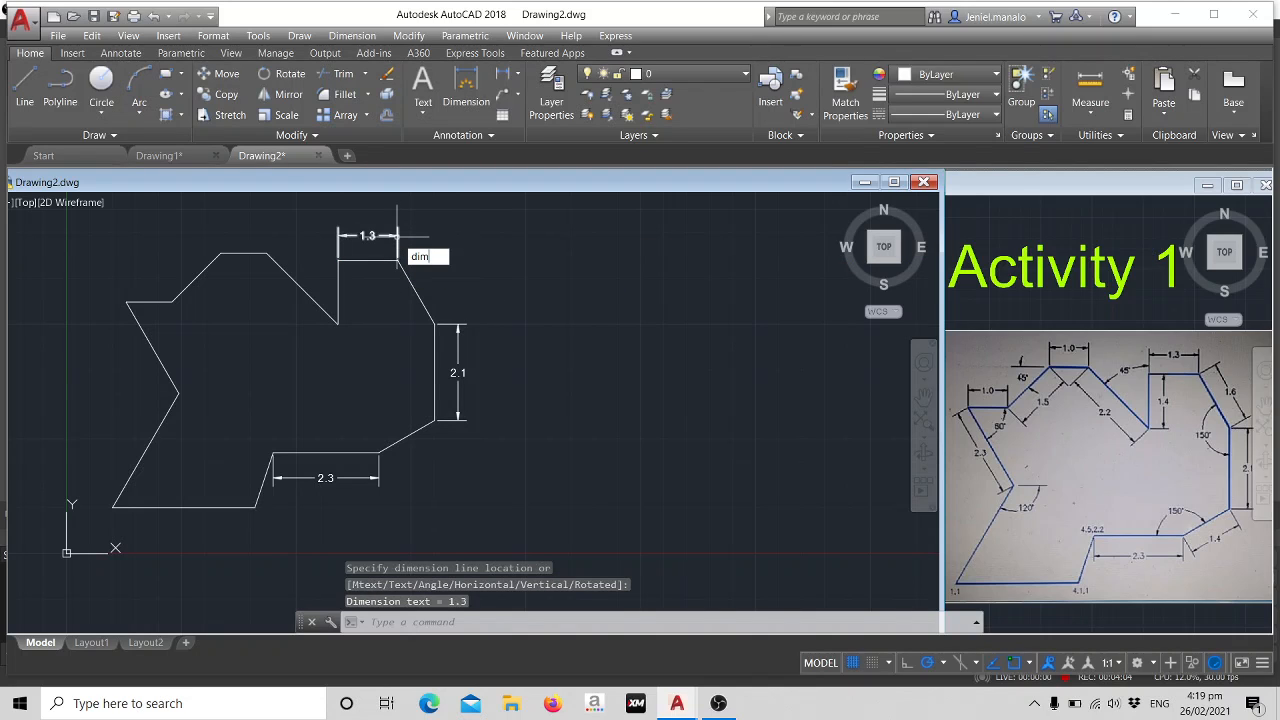
Add a linear dimension above the highest horizontal segment, left of the notch.
left_click(443, 288)
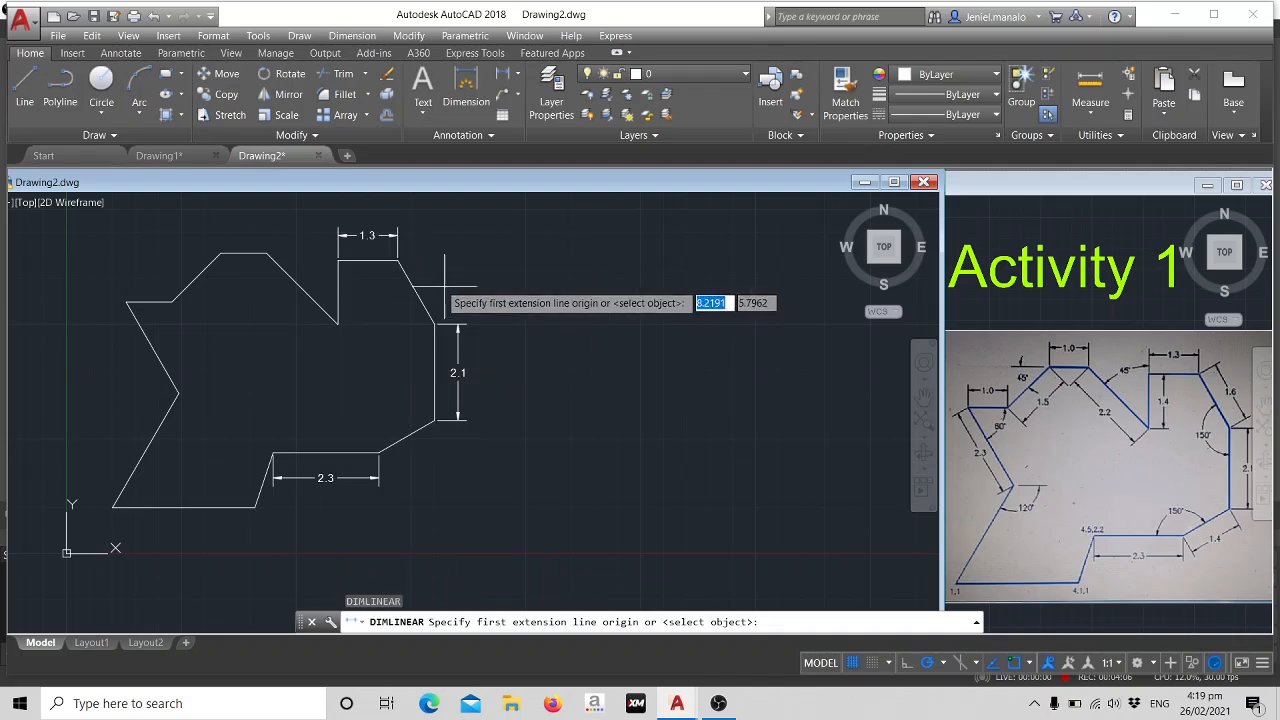
left_click(267, 254)
left_click(221, 254)
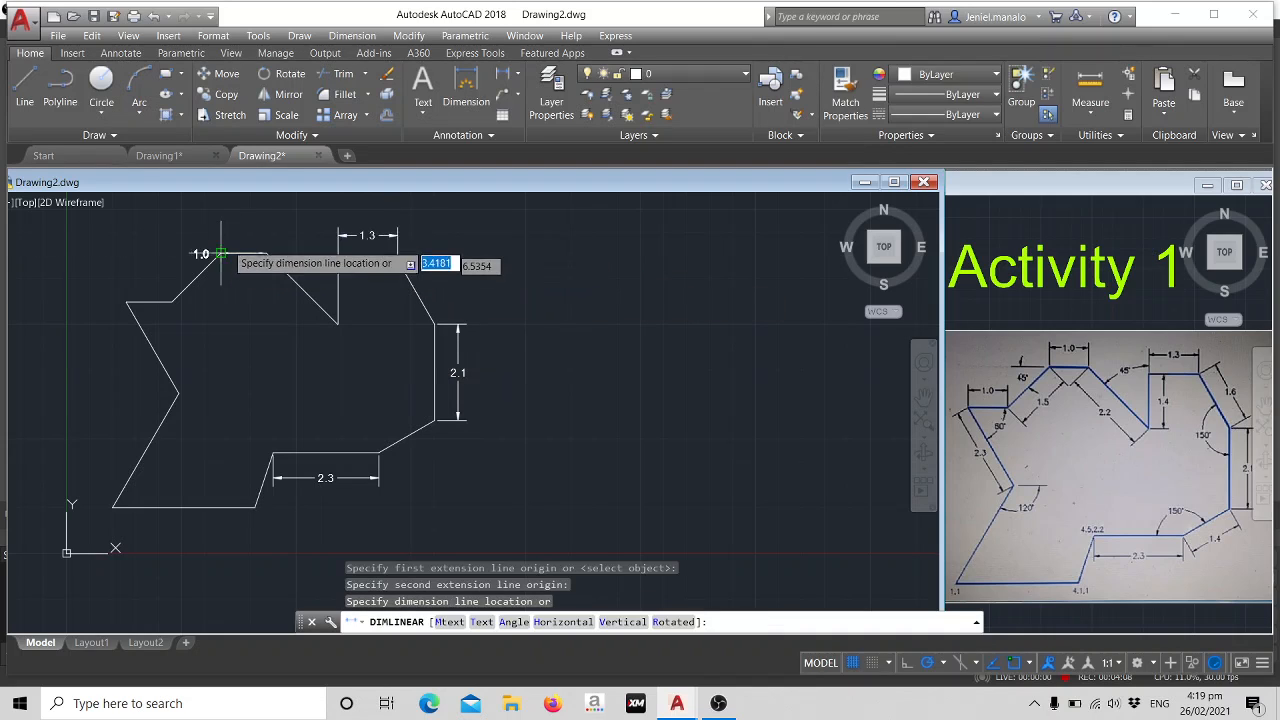
left_click(230, 226)
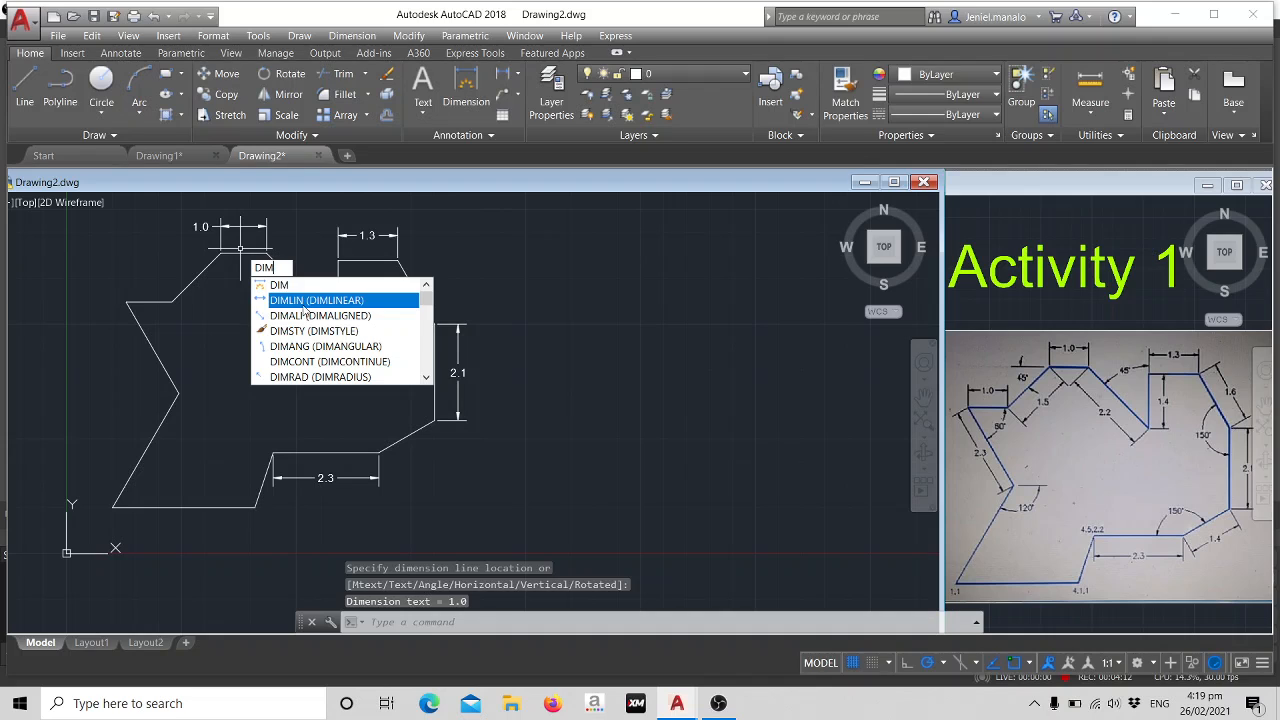
Add a linear dimension above the short horizontal segment at the outline's upper-left corner.
left_click(304, 303)
left_click(173, 300)
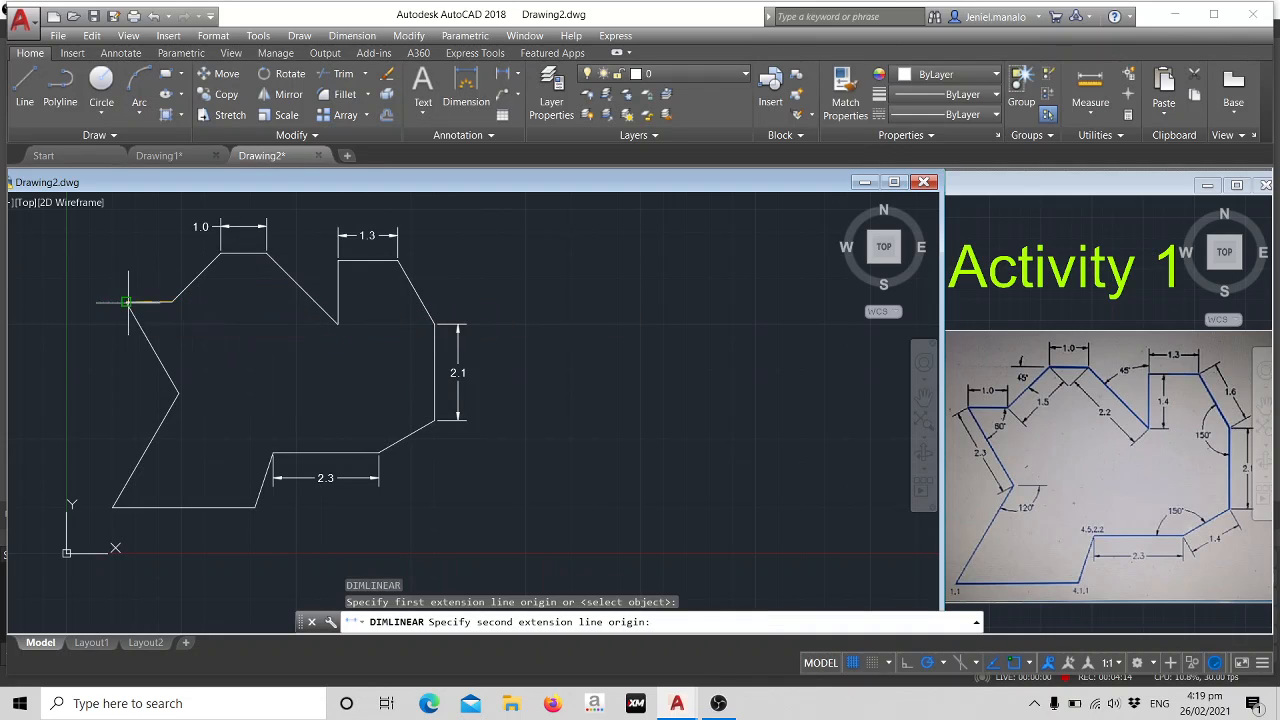
left_click(127, 301)
left_click(137, 278)
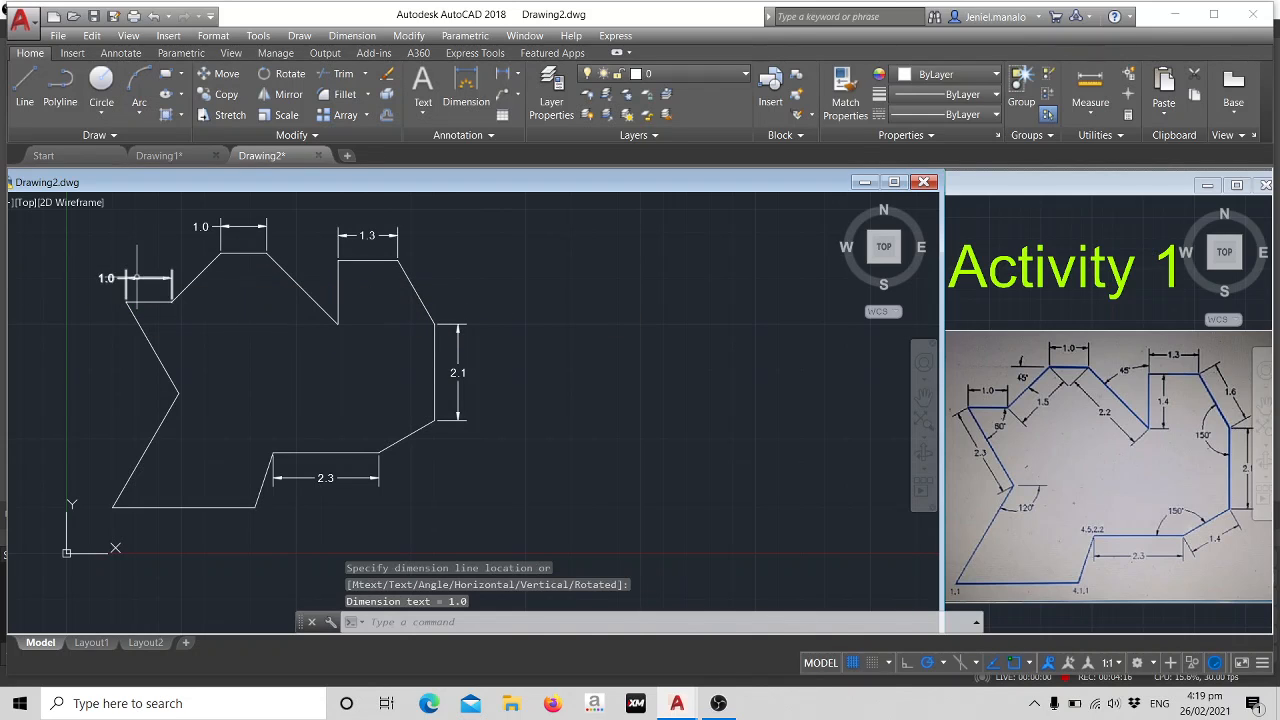
Add an aligned dimension outside the sloped segment at the outline's lower right.
type("d")
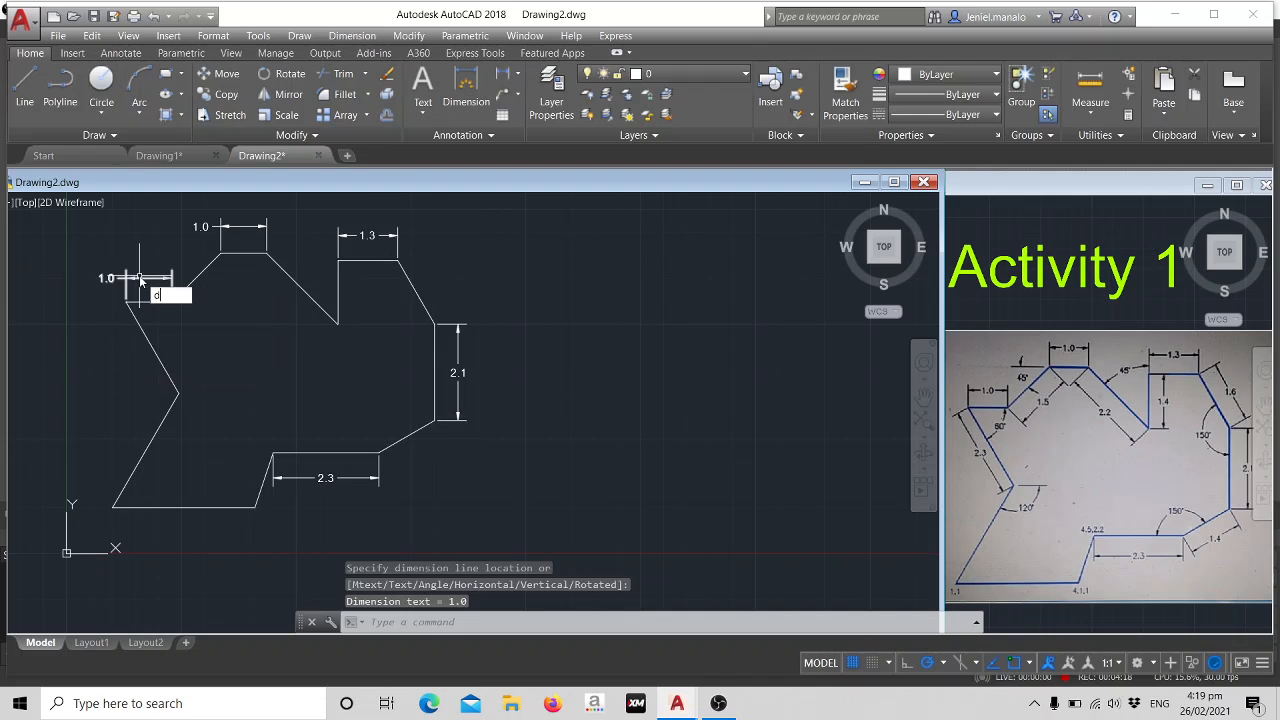
type("im")
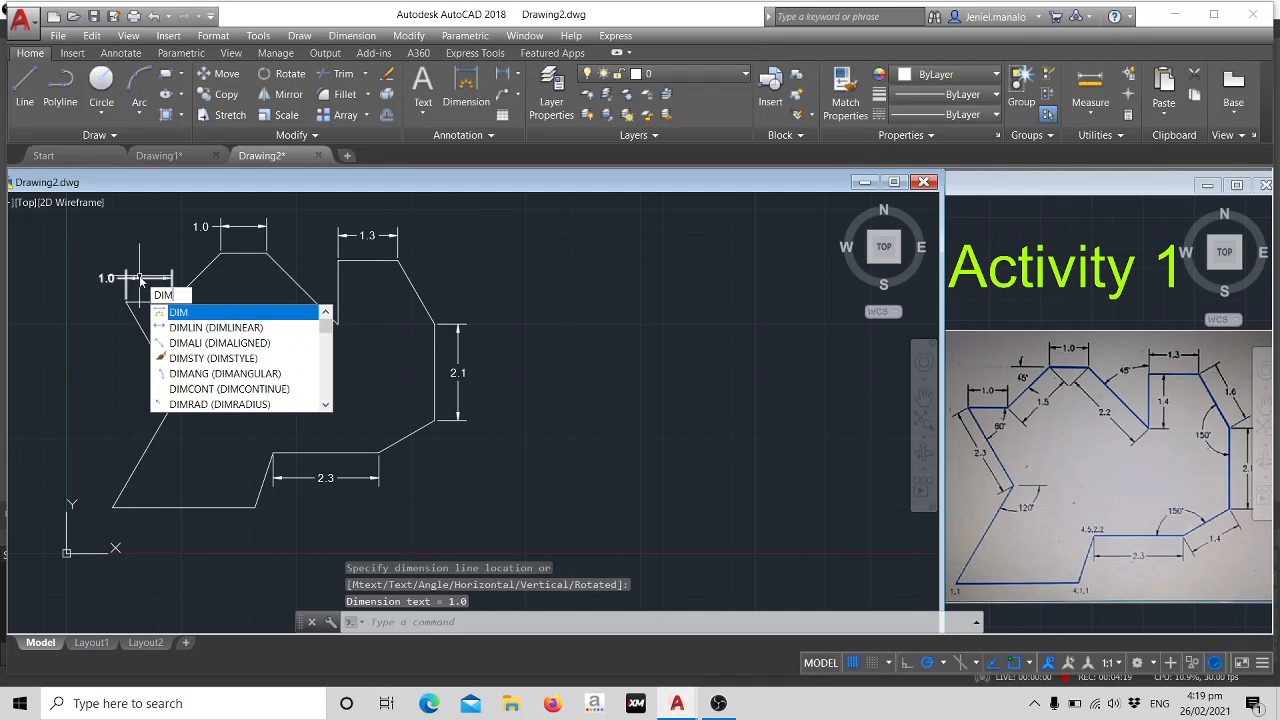
left_click(202, 343)
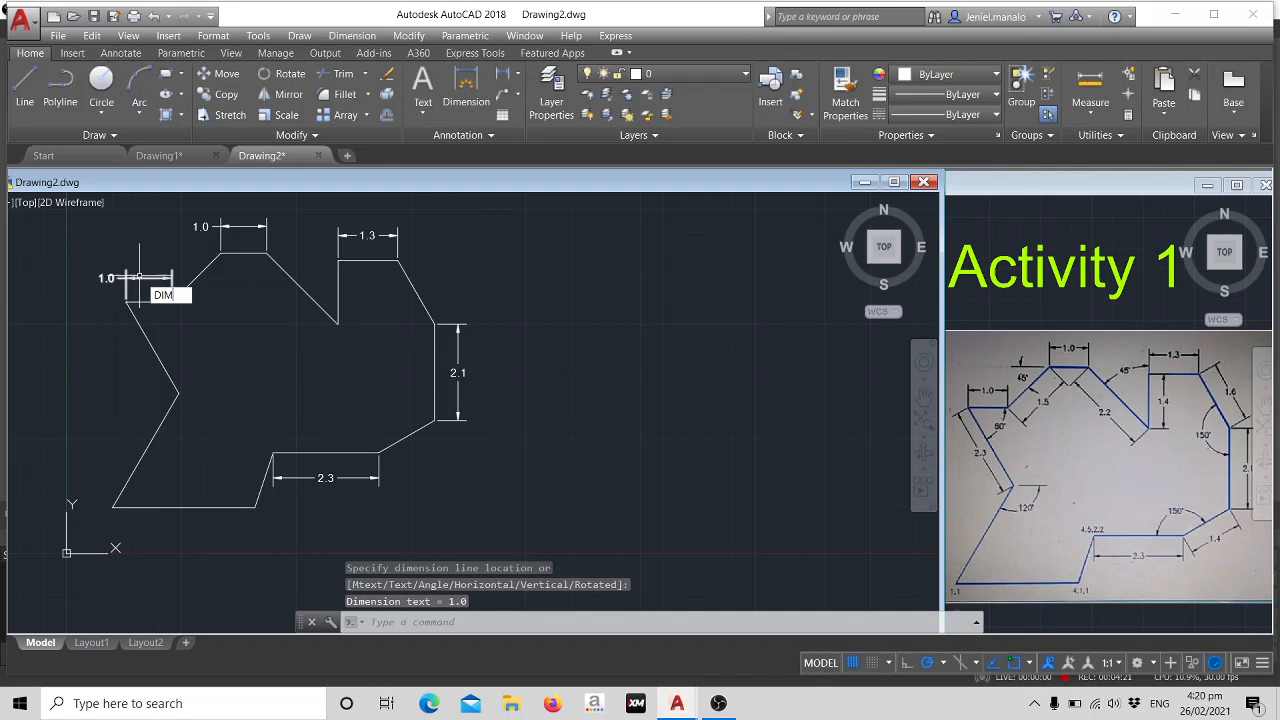
left_click(379, 453)
left_click(435, 421)
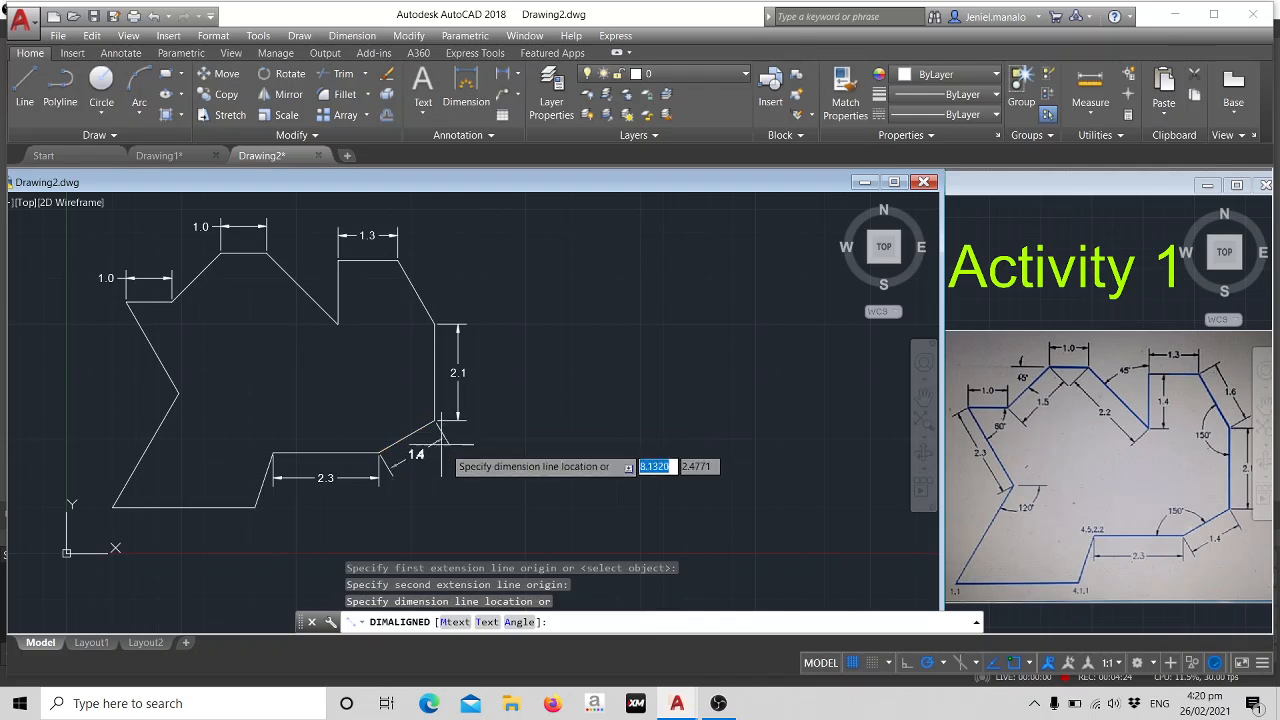
left_click(441, 437)
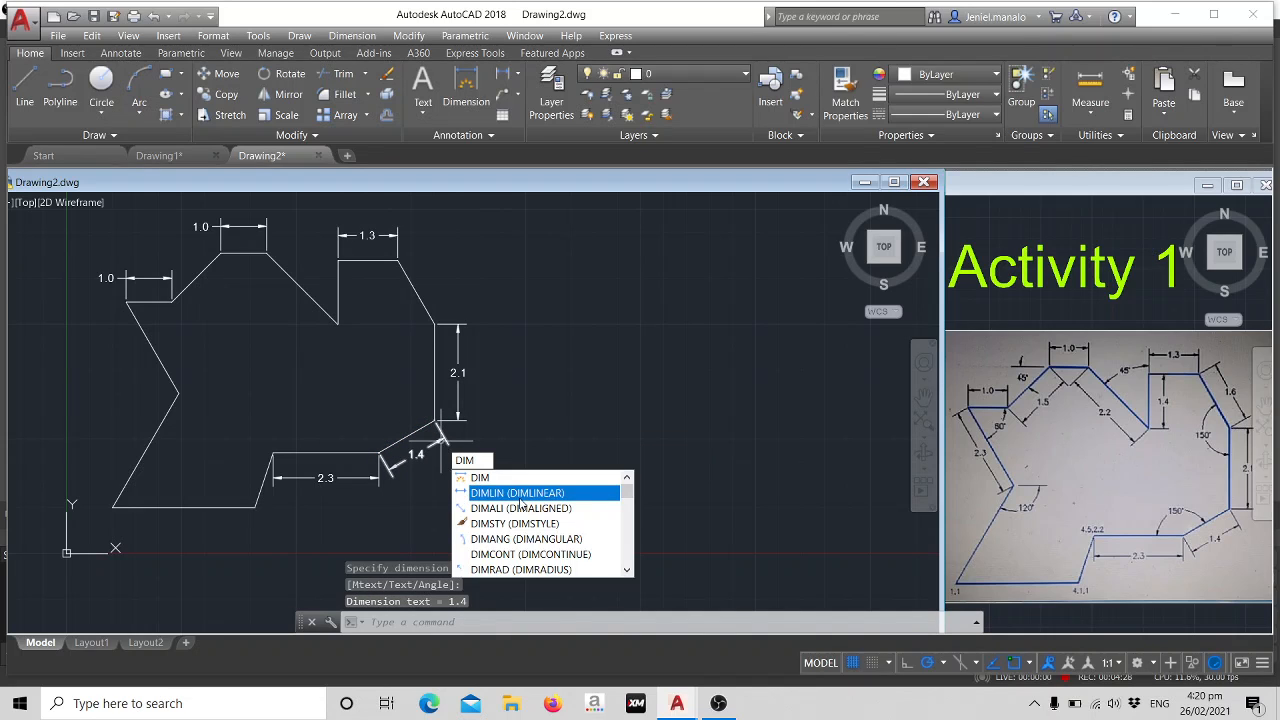
Add an aligned dimension outside the sloped segment at the outline's upper right.
left_click(520, 508)
left_click(435, 323)
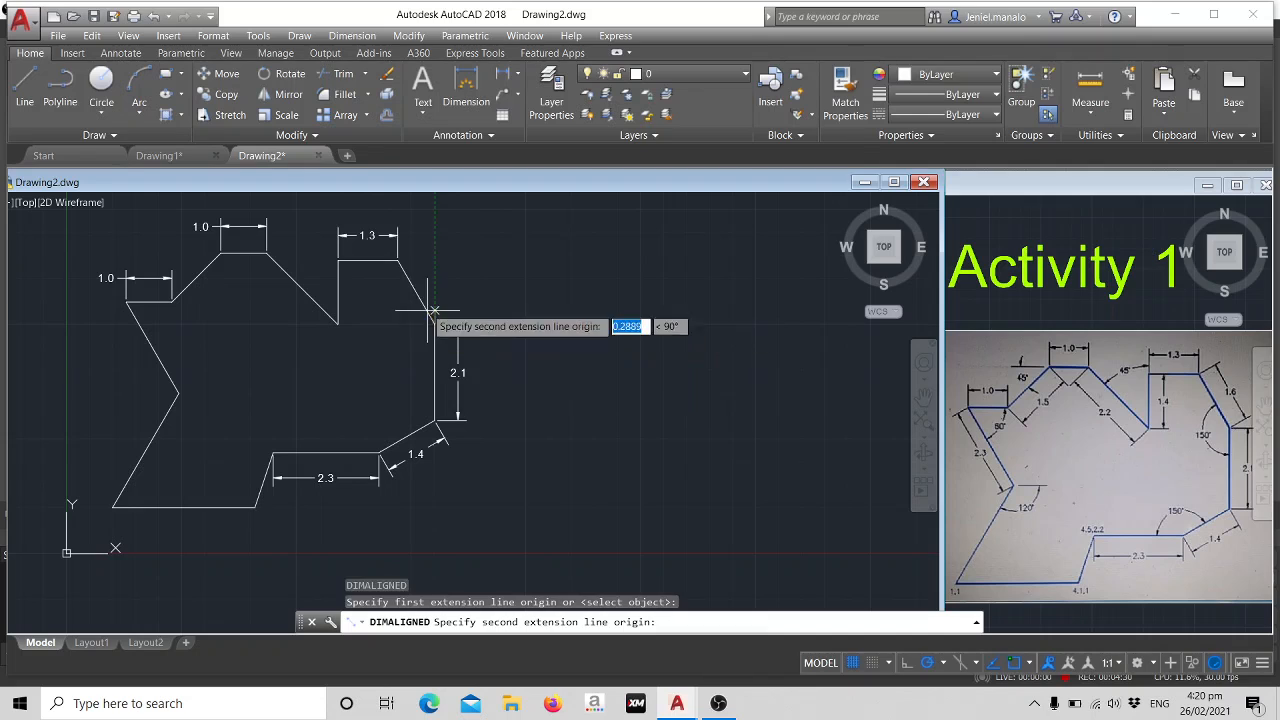
left_click(398, 260)
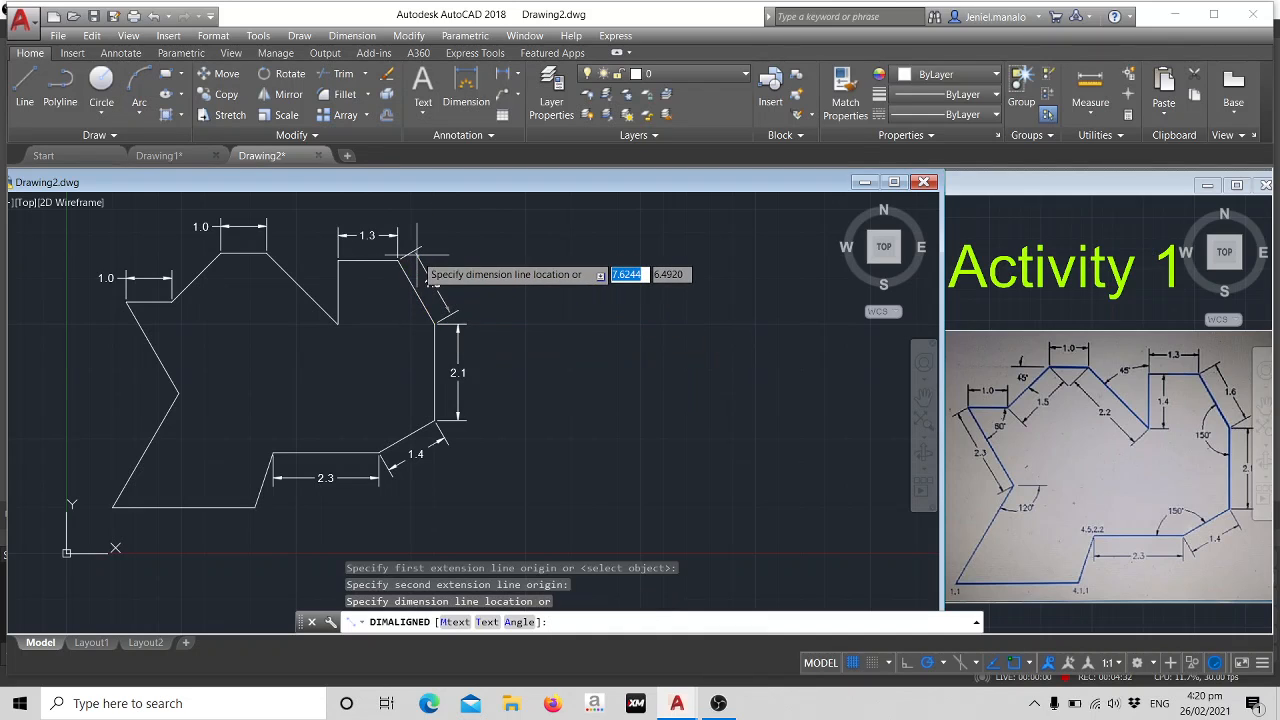
left_click(432, 258)
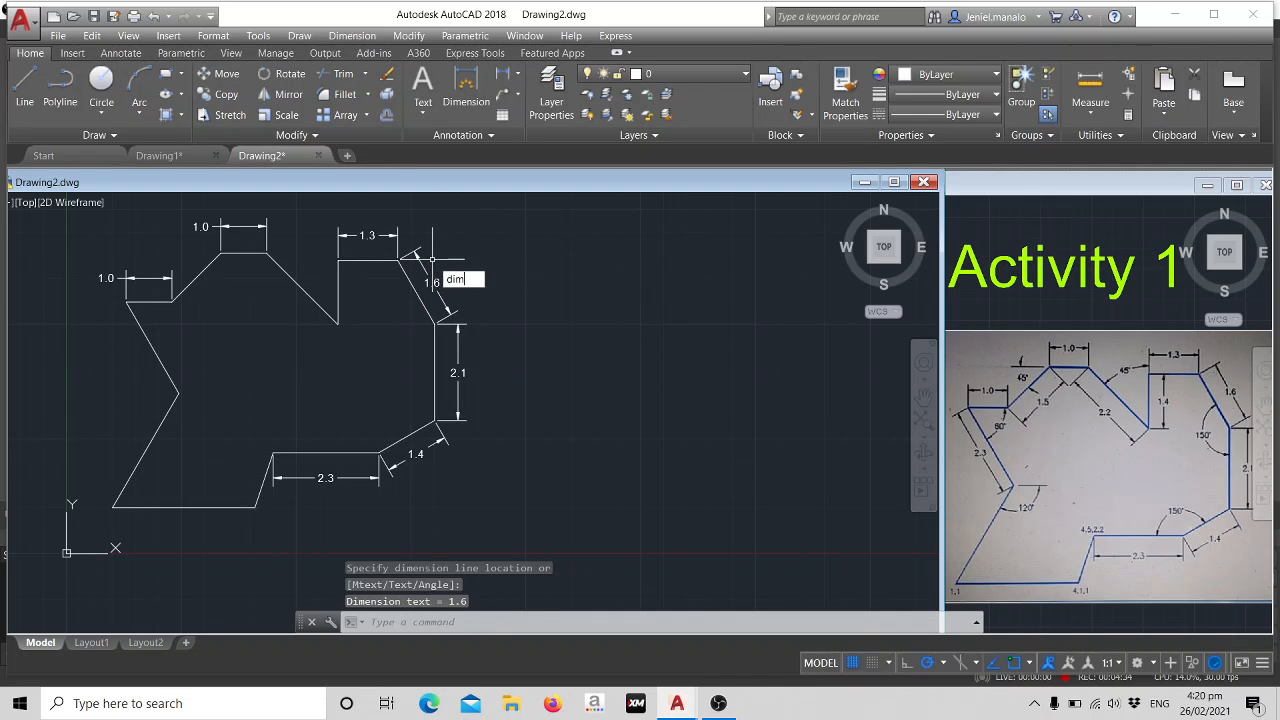
Add an aligned dimension inside the outline along the long sloped segment descending into the notch.
type("dim")
left_click(500, 311)
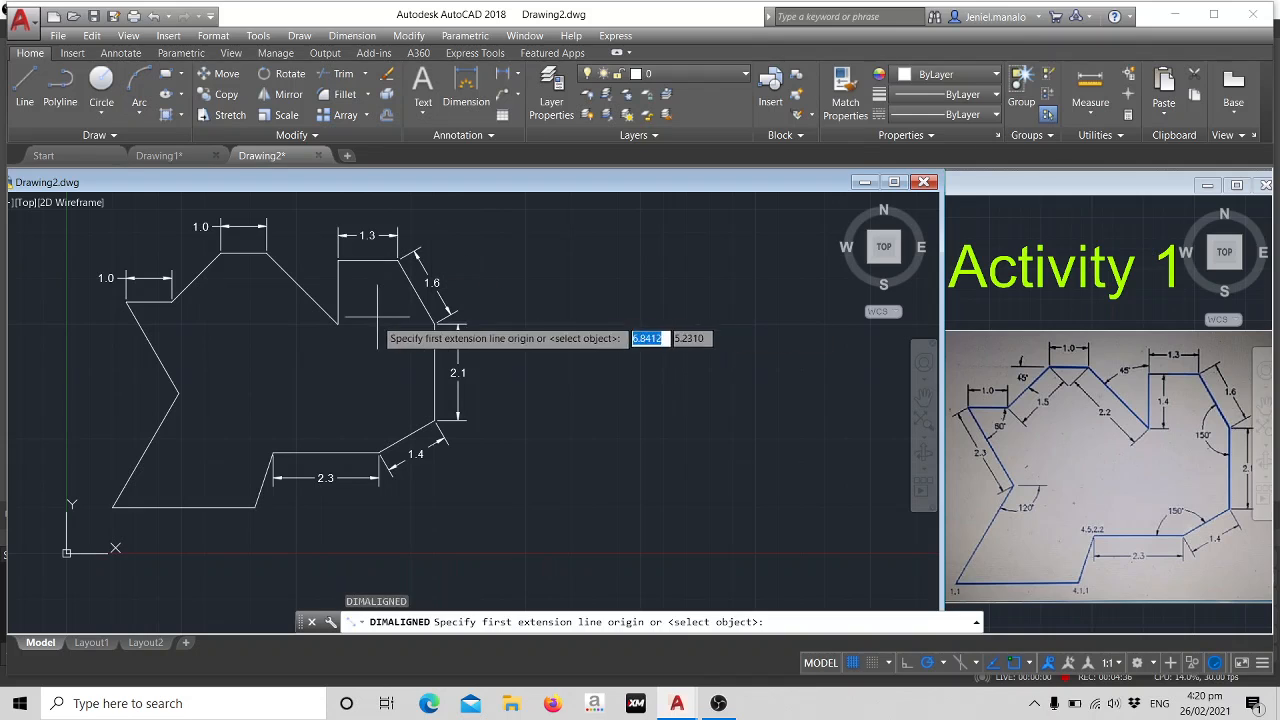
left_click(338, 322)
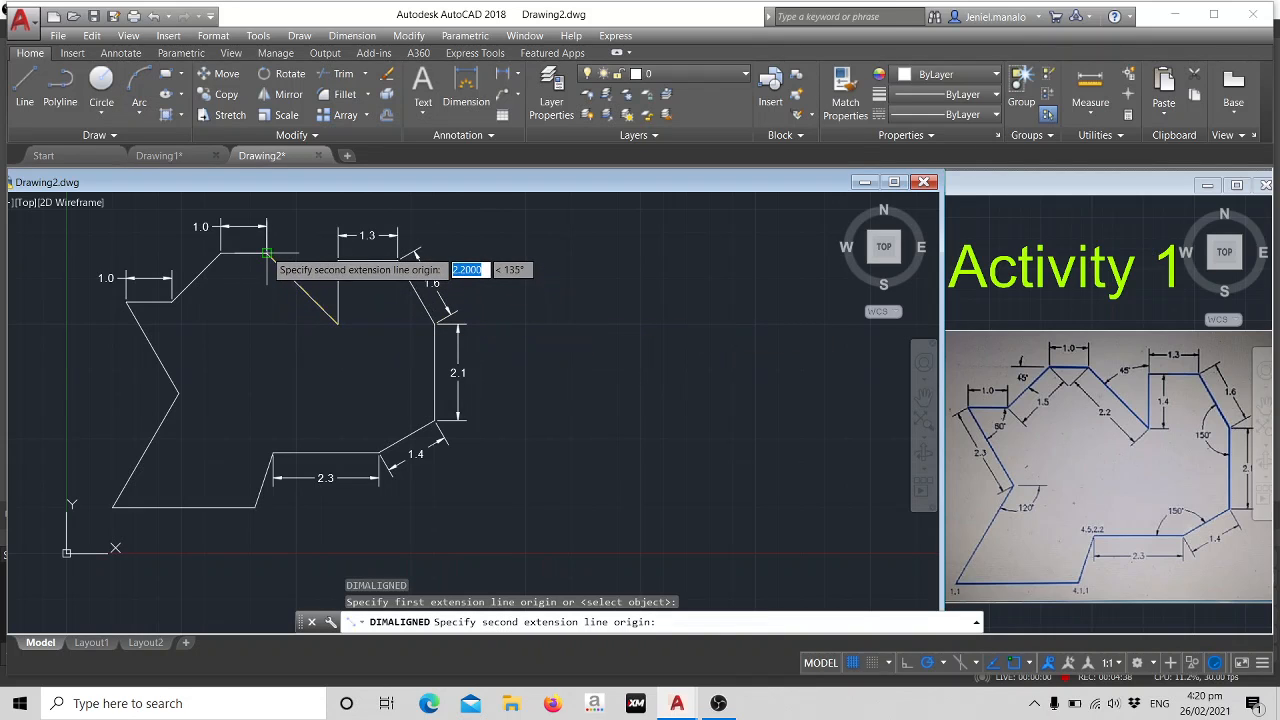
left_click(267, 253)
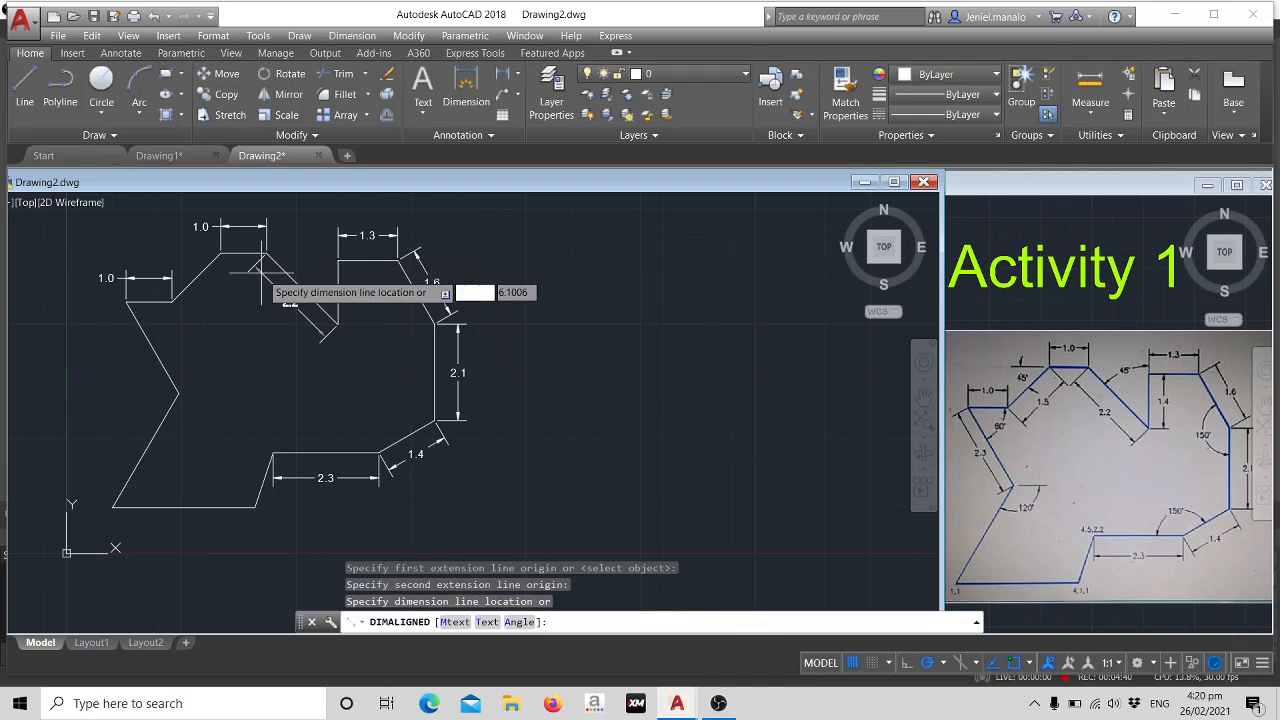
left_click(315, 283)
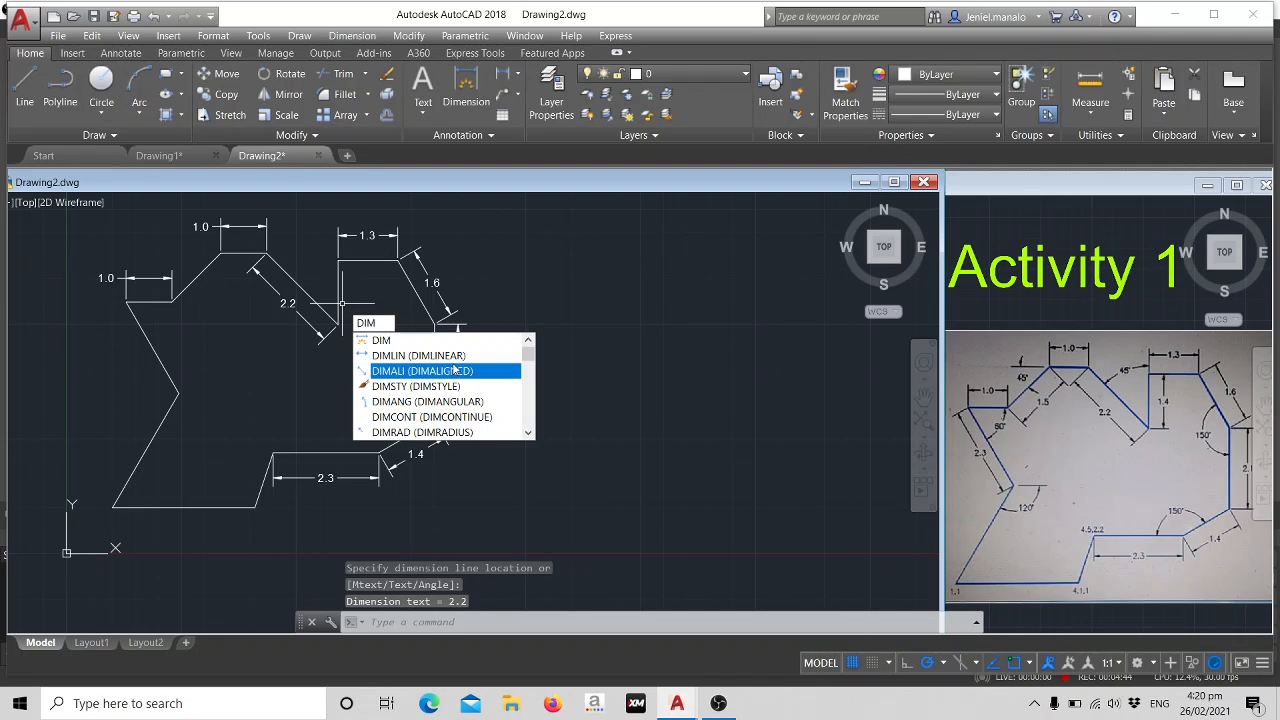
Add an aligned dimension outside the upper sloped segment on the outline's left side.
left_click(457, 371)
left_click(127, 301)
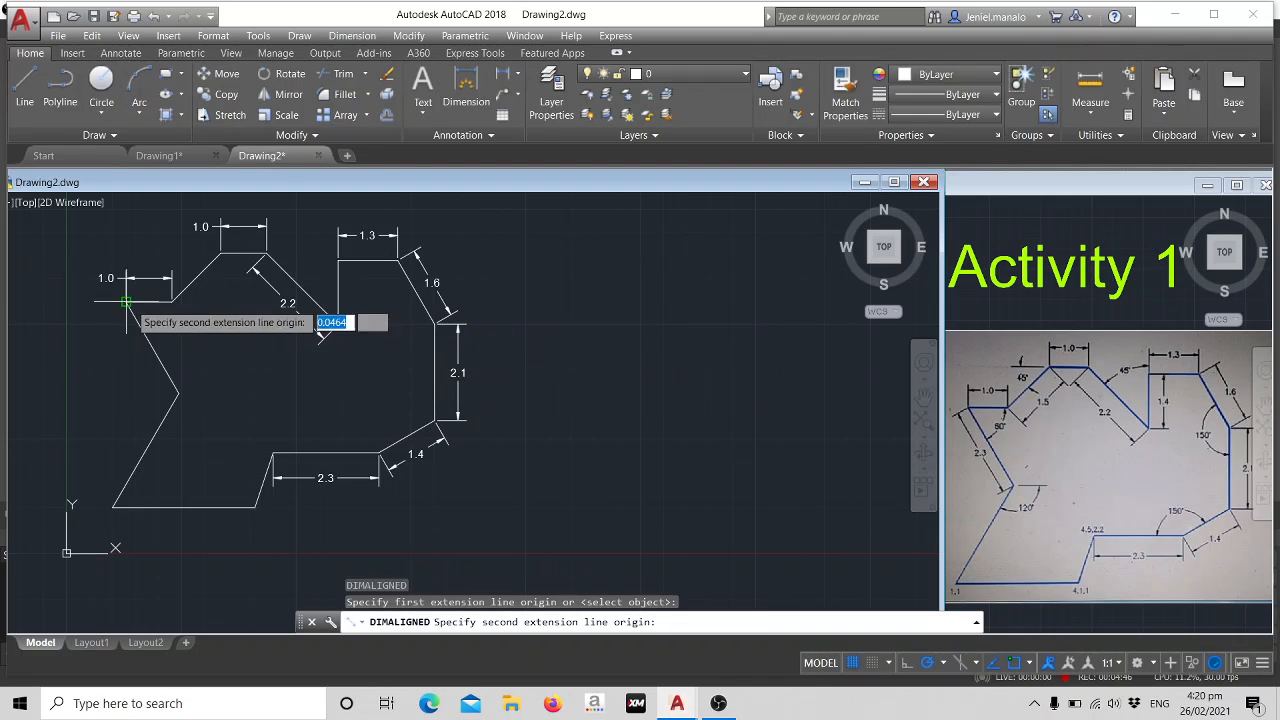
left_click(178, 393)
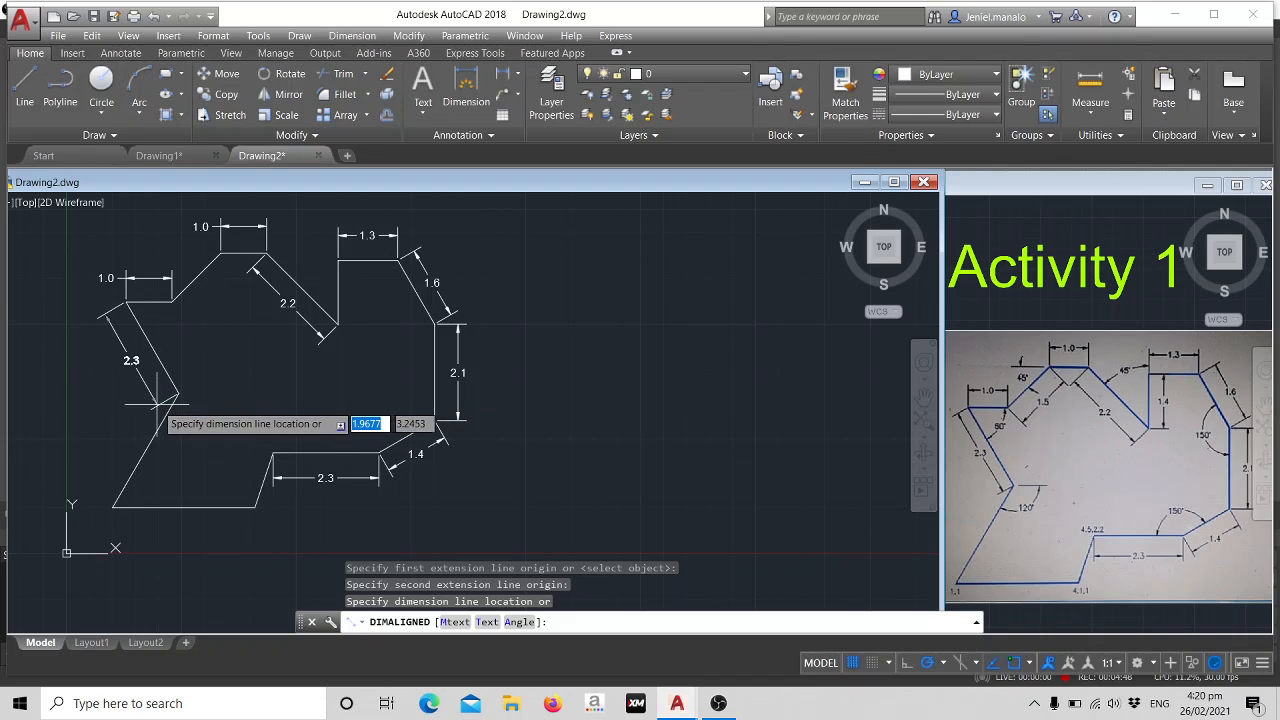
left_click(157, 404)
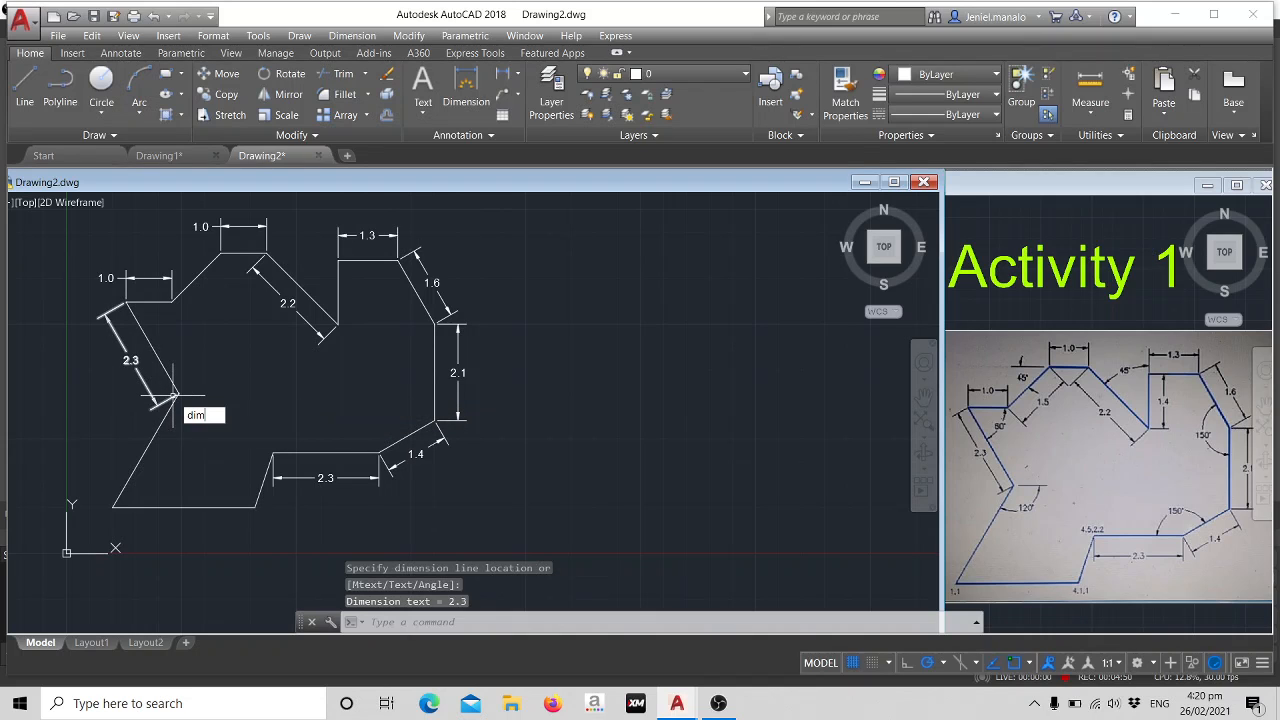
Add an aligned dimension inside the outline along the short slope joining the two upper-left horizontal segments.
left_click(236, 444)
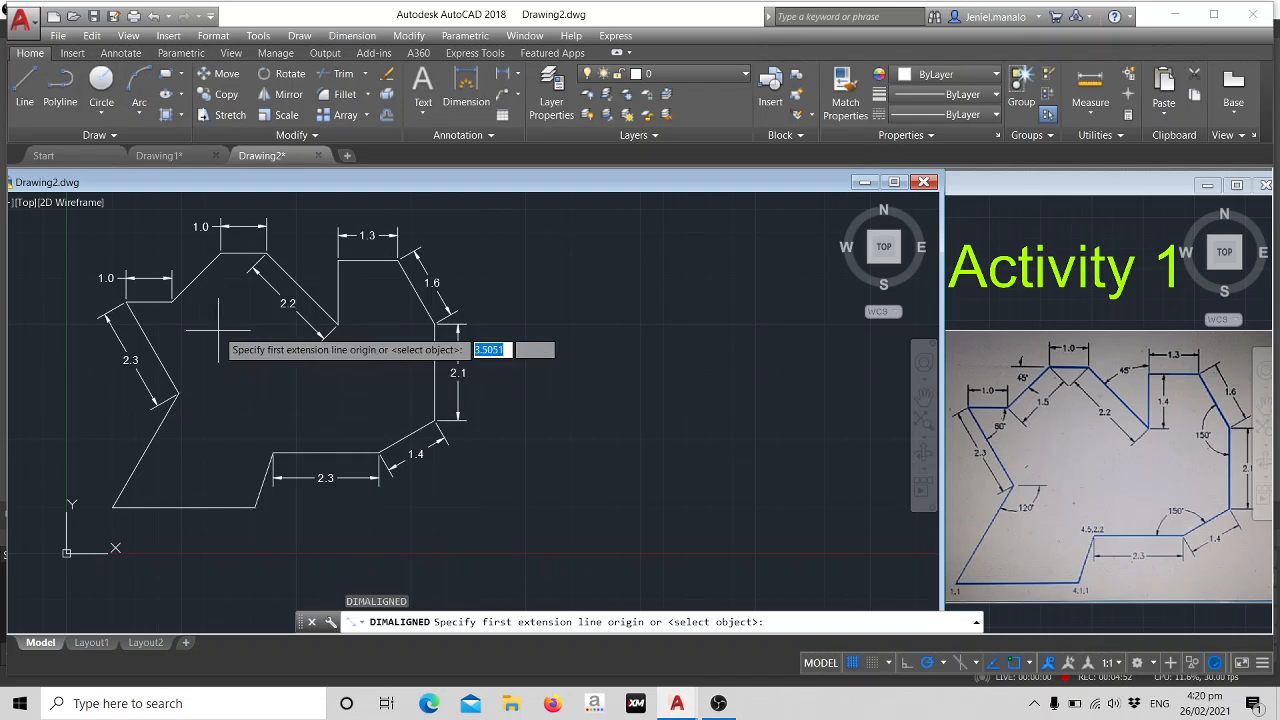
left_click(172, 301)
left_click(222, 253)
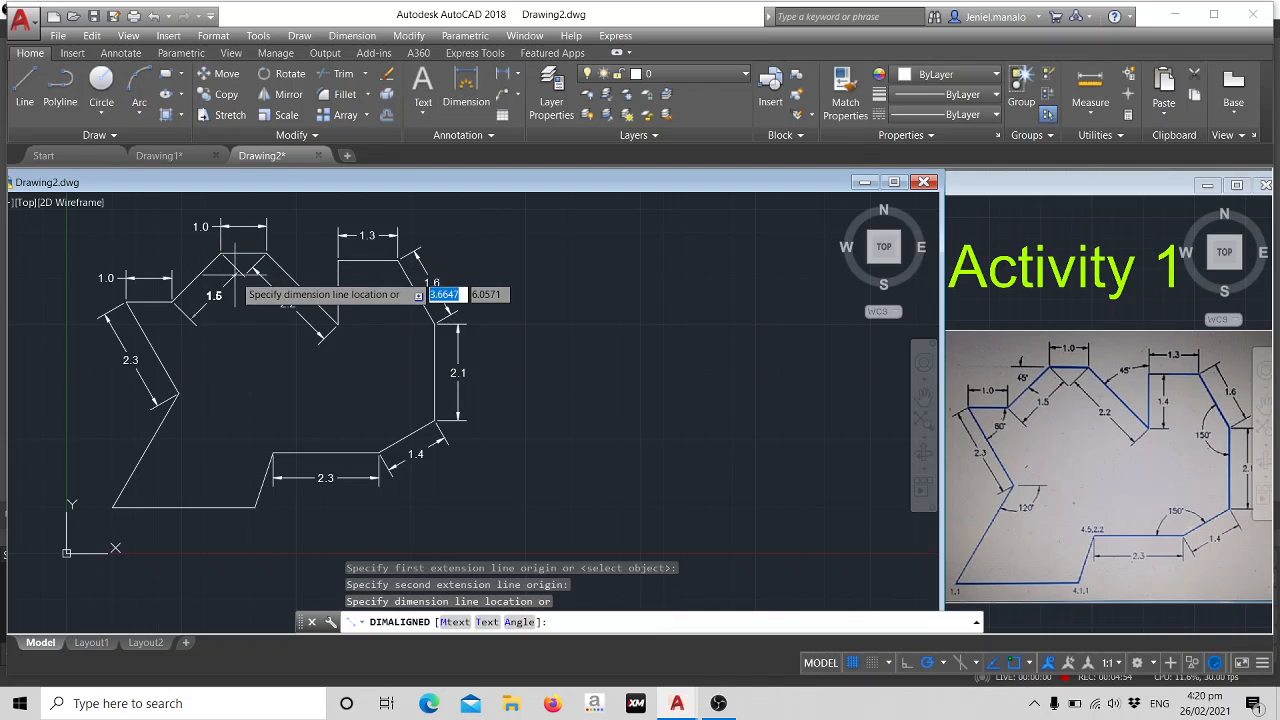
left_click(233, 267)
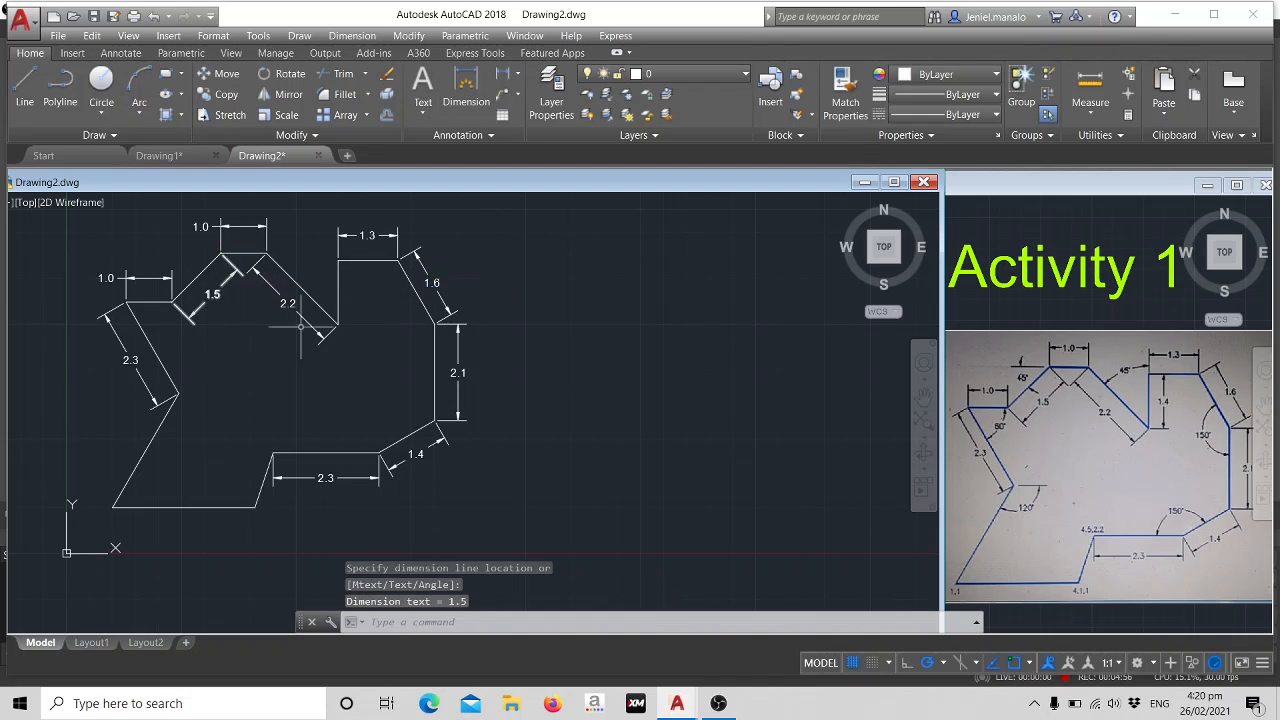
Try a linear dimension placed directly over the notch's vertical segment, and undo it.
type("dim")
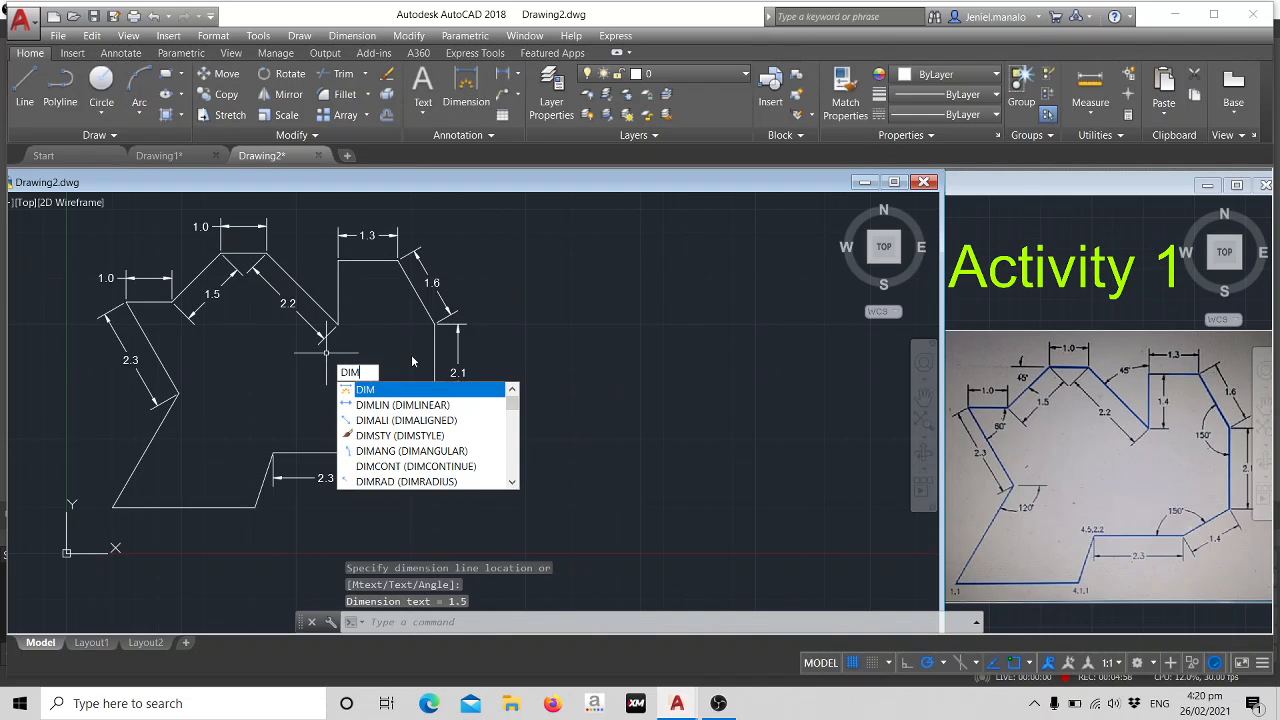
left_click(425, 396)
left_click(337, 322)
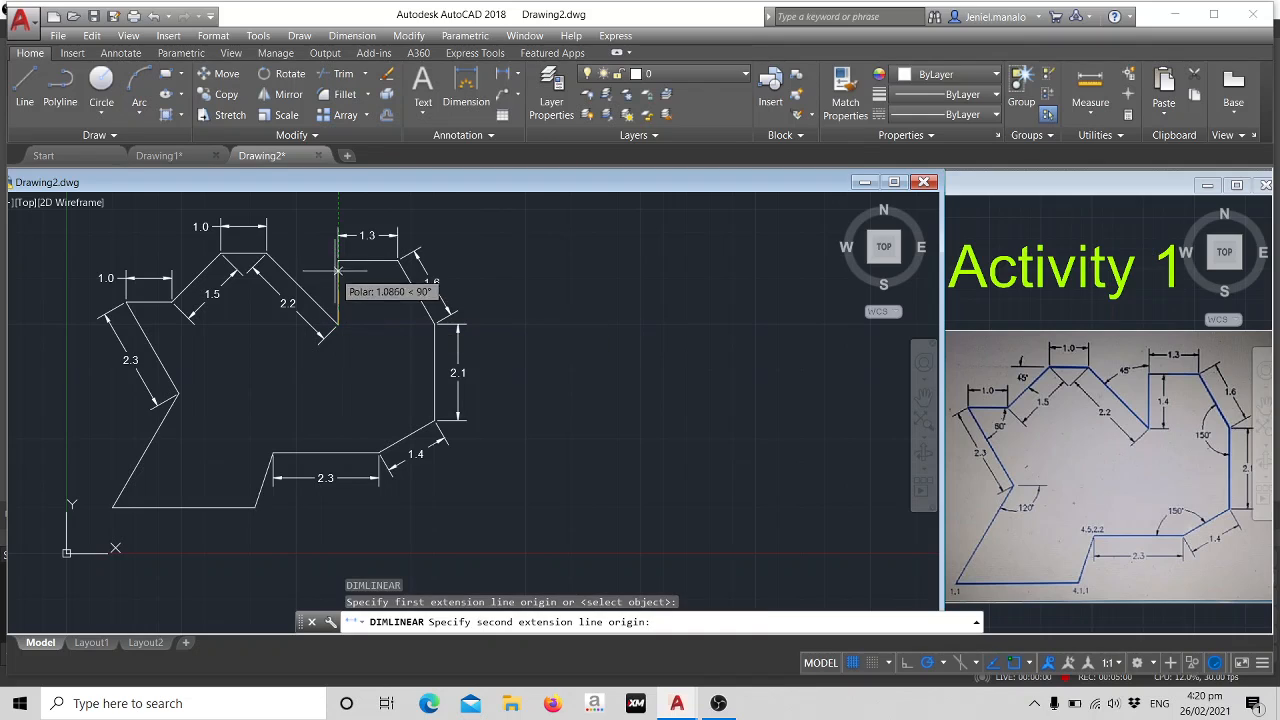
left_click(337, 260)
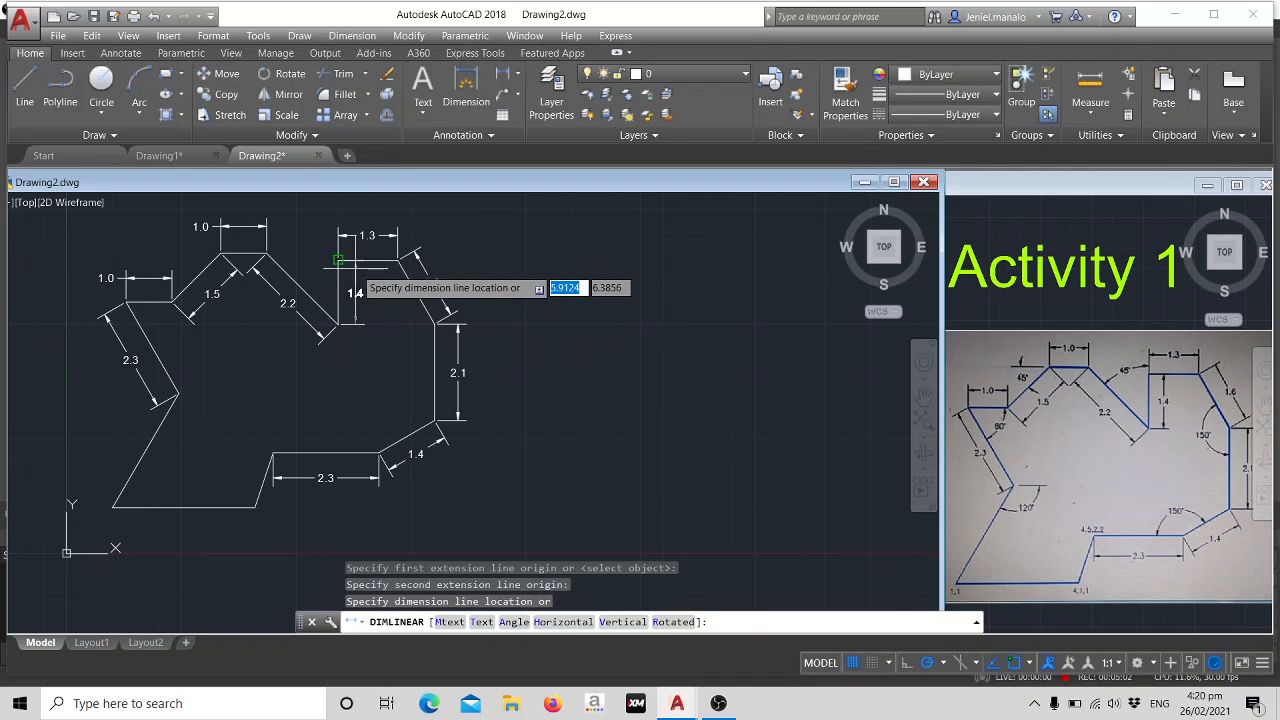
left_click(340, 292)
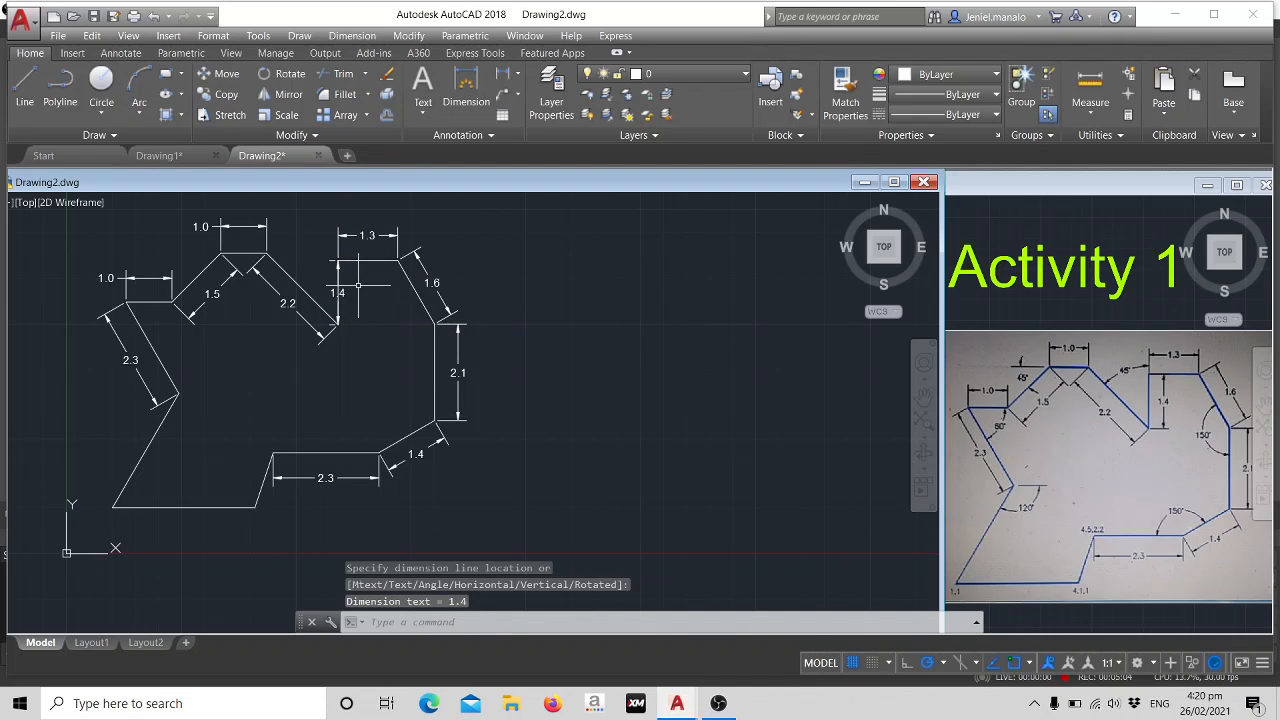
key("ctrl+z")
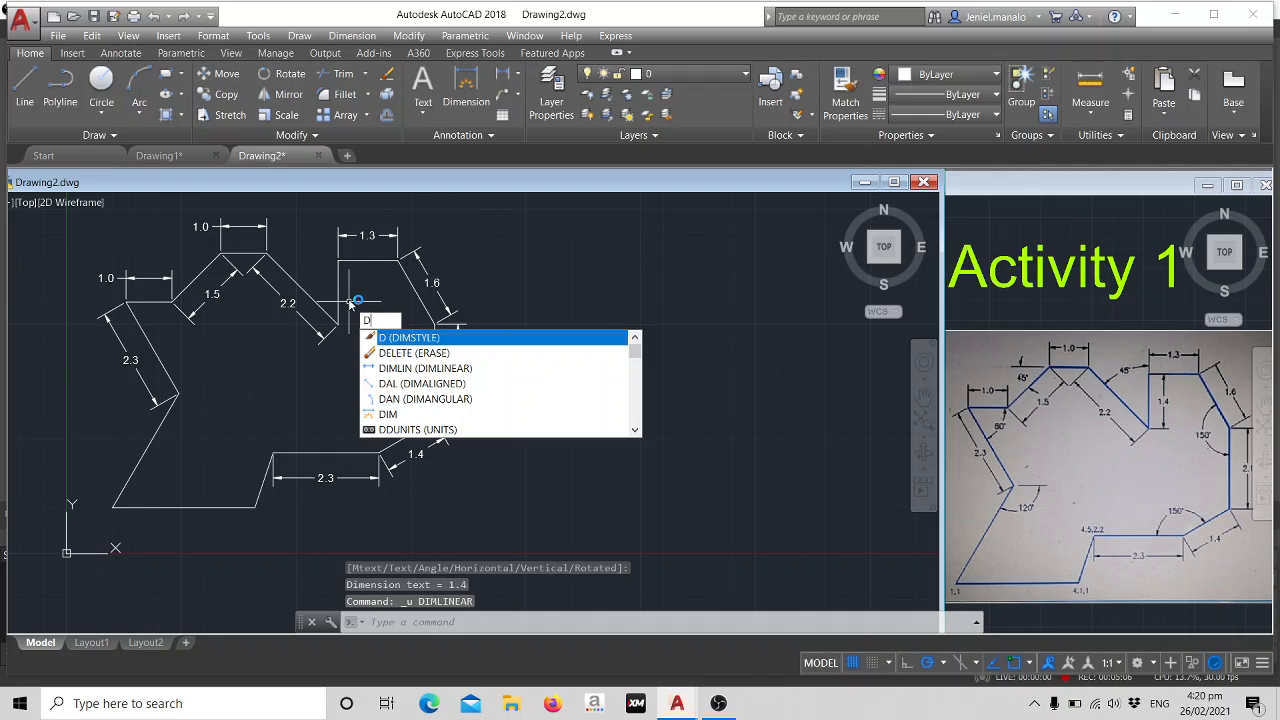
Retry the linear dimension between the notch's lower and upper corners on the vertical edge, and undo it.
type("im")
left_click(395, 352)
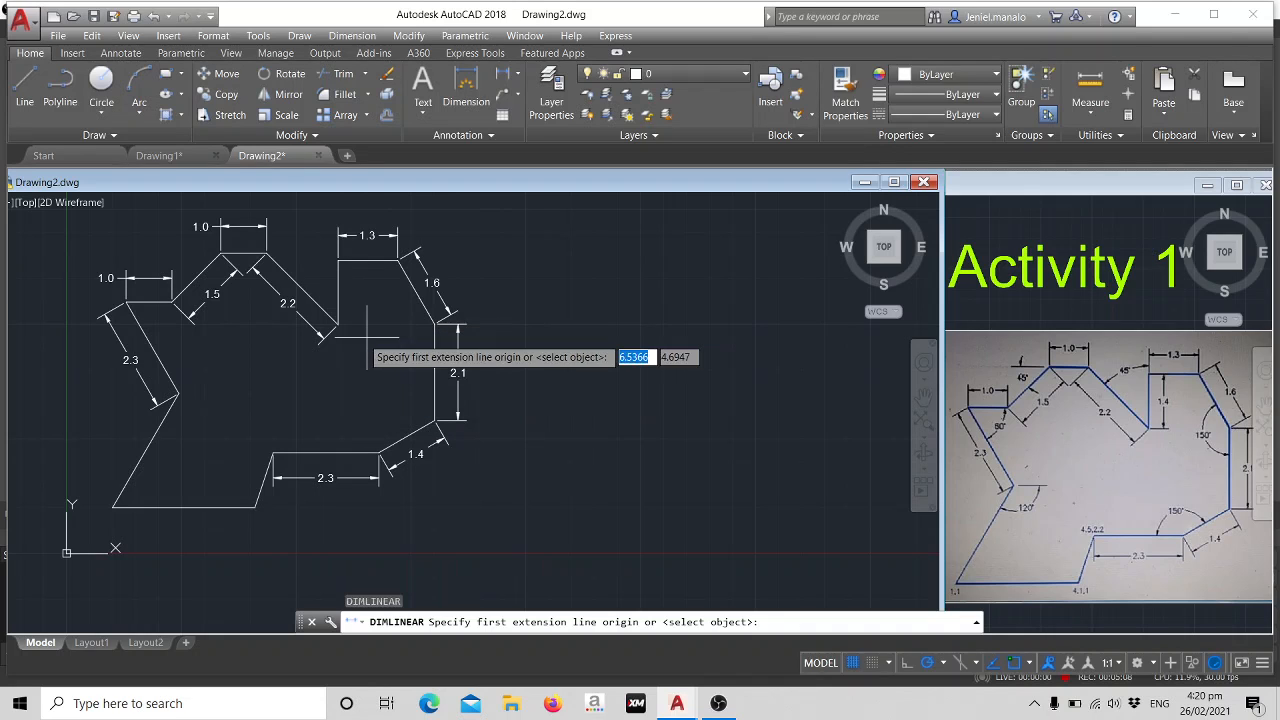
left_click(338, 324)
left_click(338, 260)
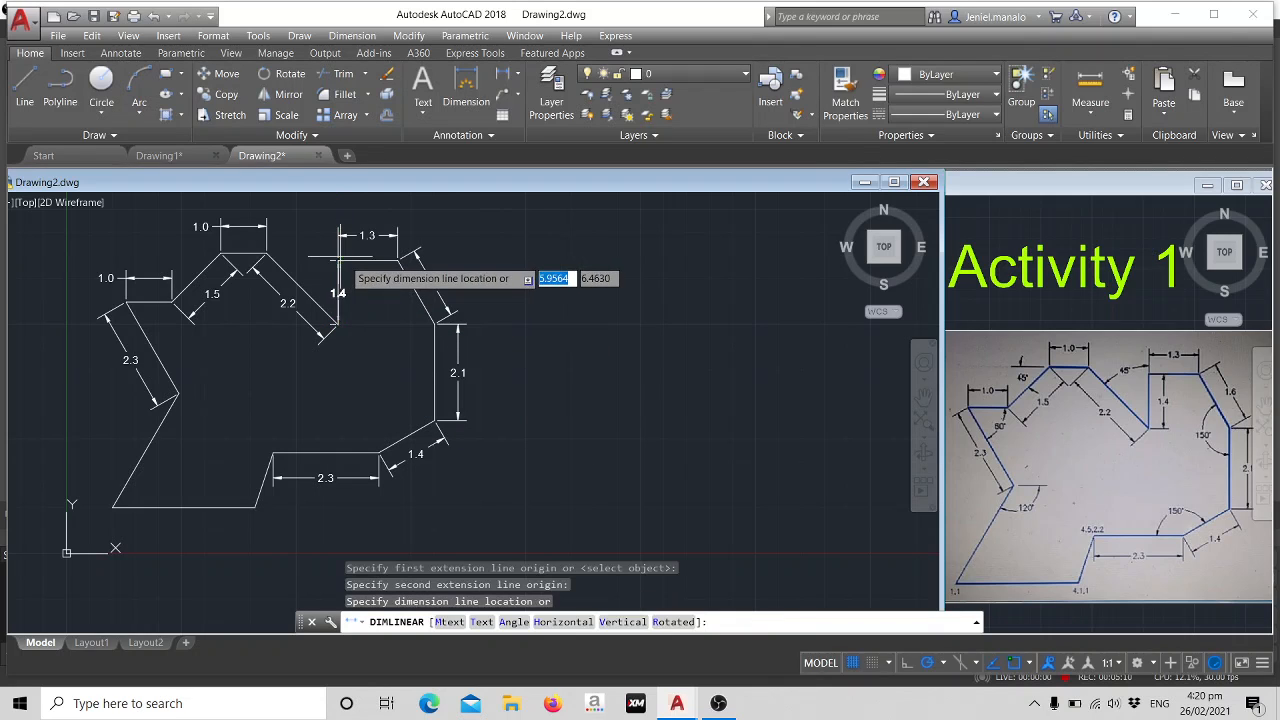
left_click(338, 262)
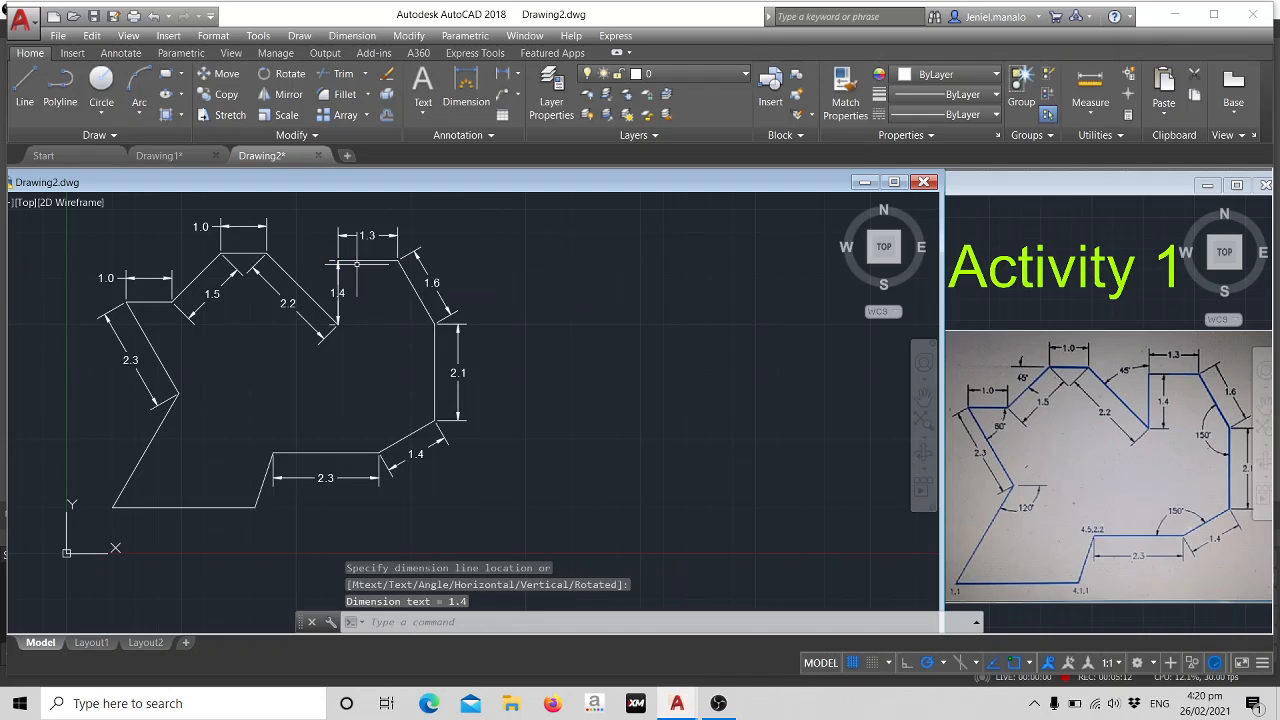
scroll(345, 287, "up", 3)
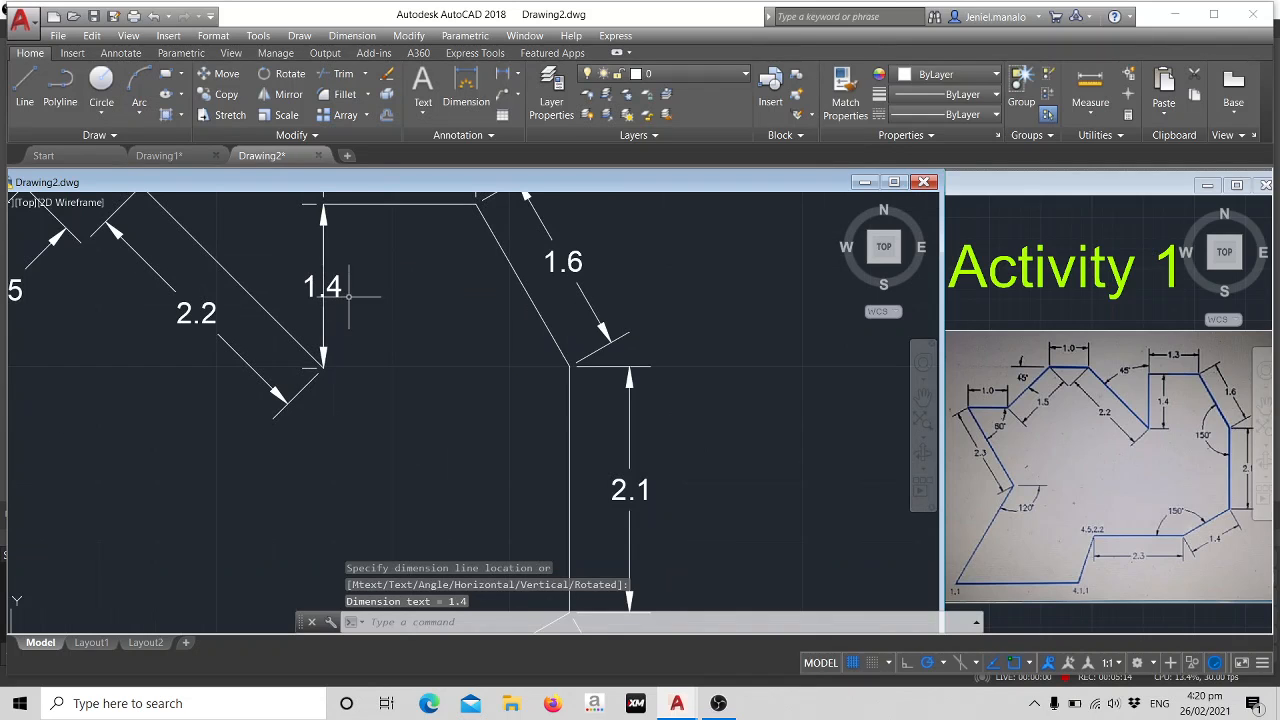
scroll(348, 296, "down", 3)
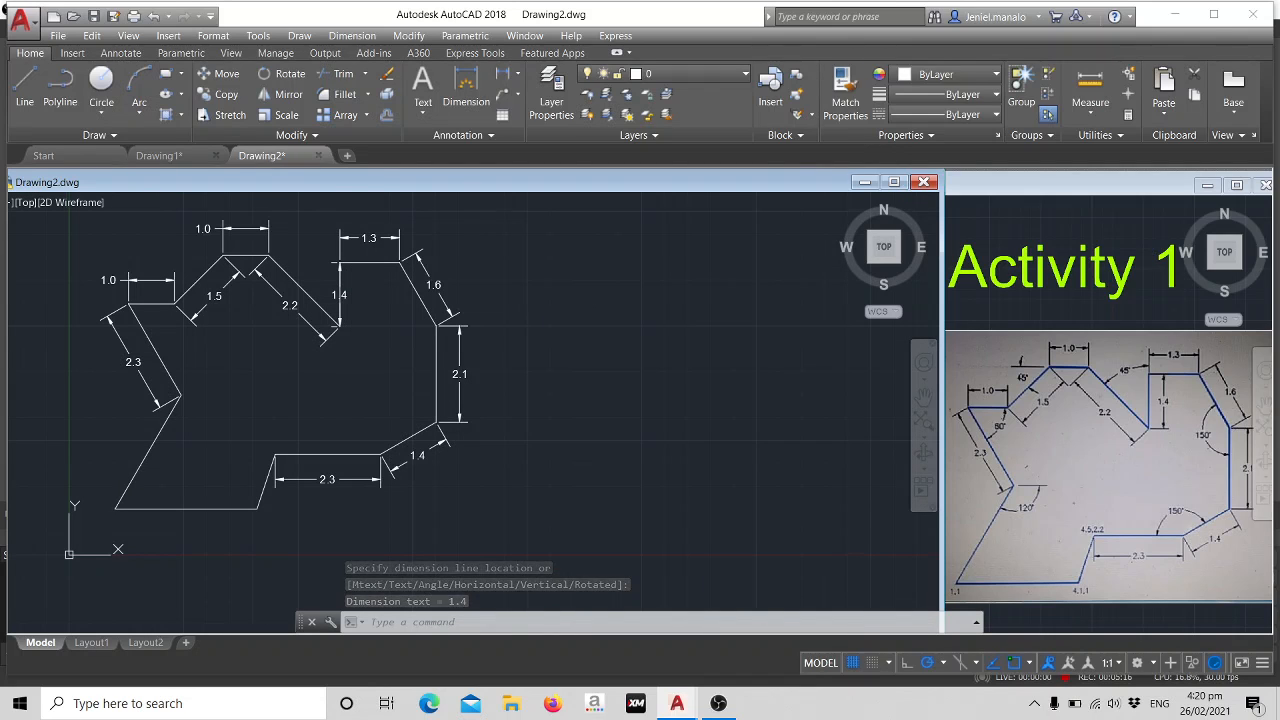
key("ctrl+z")
key("ctrl+z")
Add a linear dimension for the notch's vertical segment, offset to its right inside the outline.
scroll(346, 297, "up", 3)
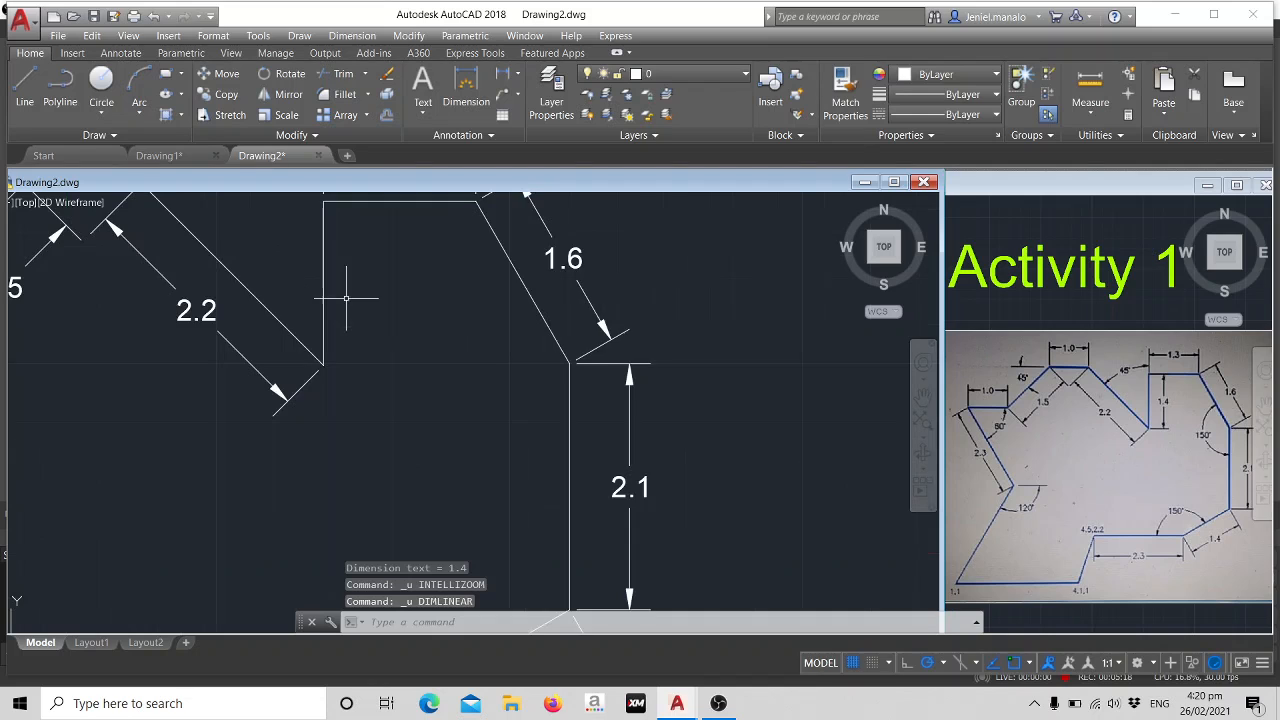
middle_click_drag(351, 296, 333, 345)
type("d")
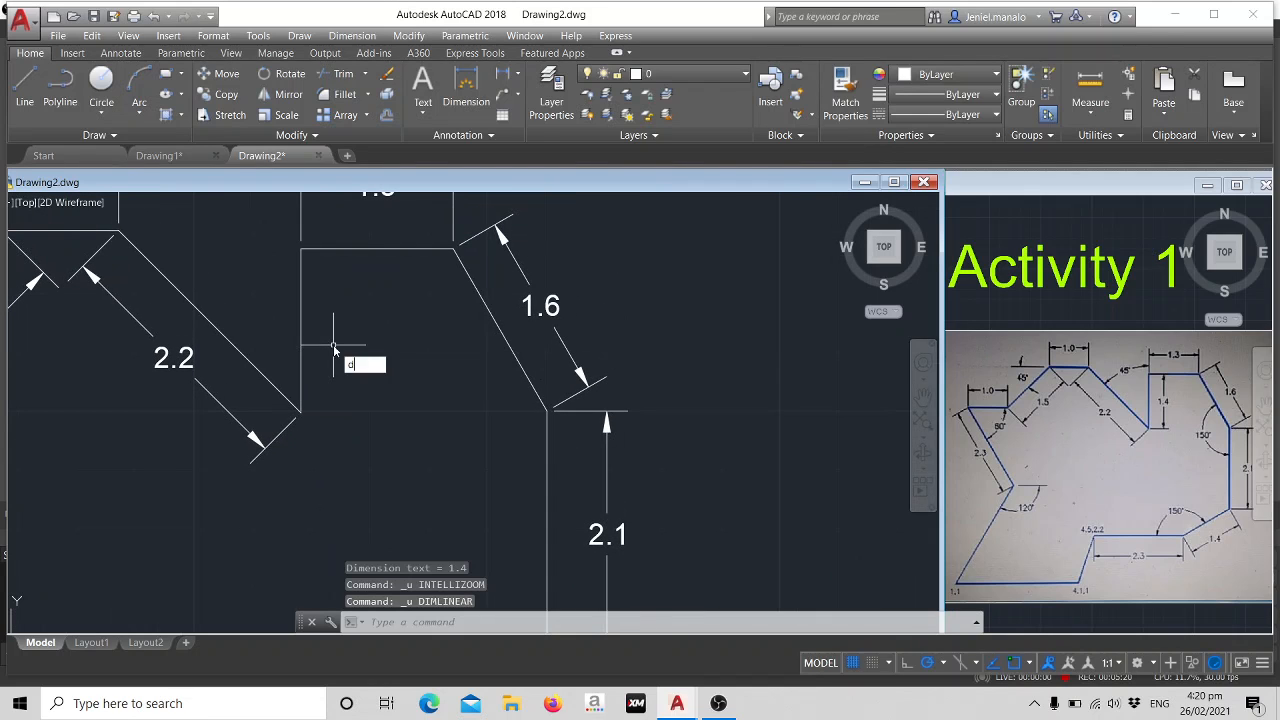
type("im")
left_click(378, 398)
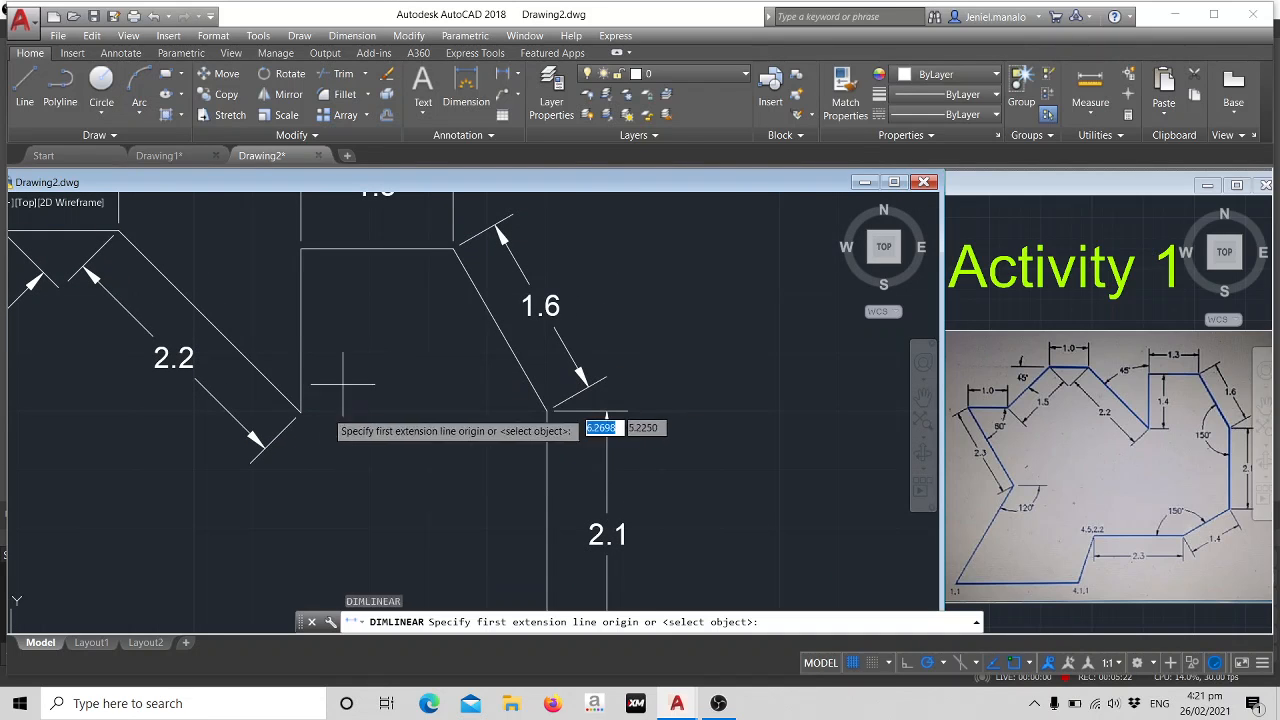
left_click(300, 411)
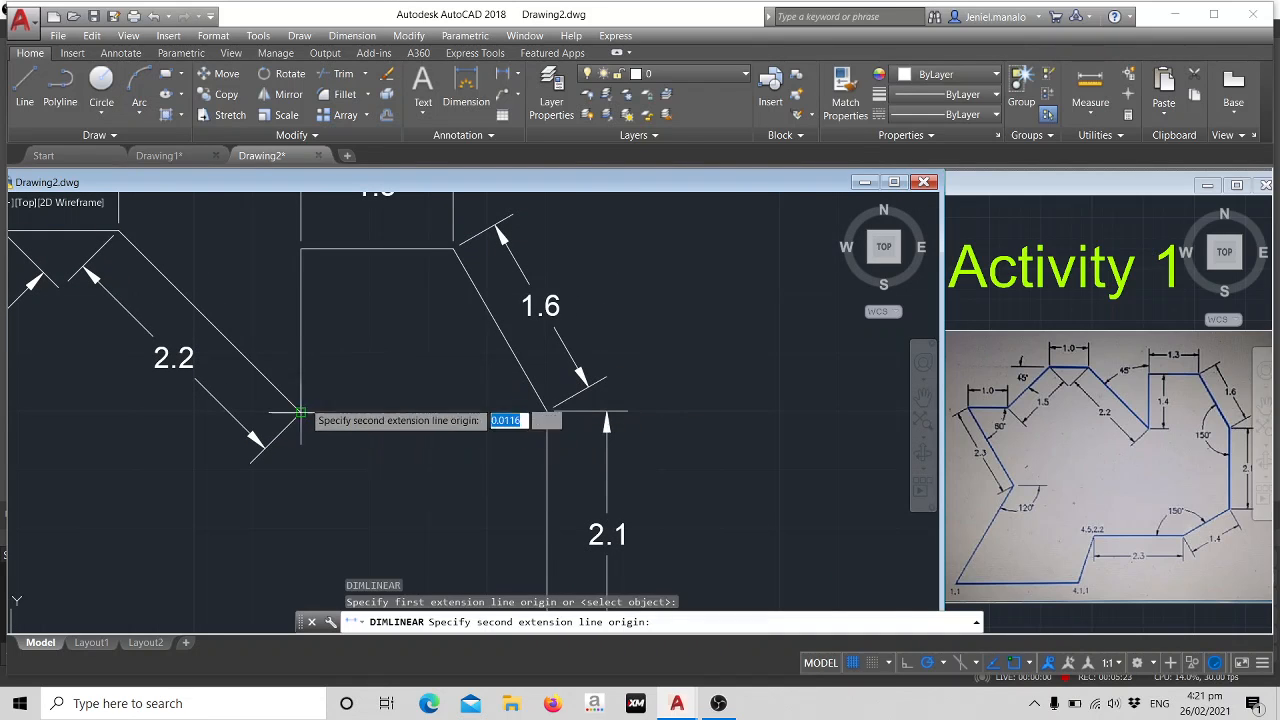
left_click(300, 248)
left_click(364, 330)
Add an angular dimension inside the outline between the lower horizontal segment and the lower-right sloped segment.
scroll(378, 322, "down", 2)
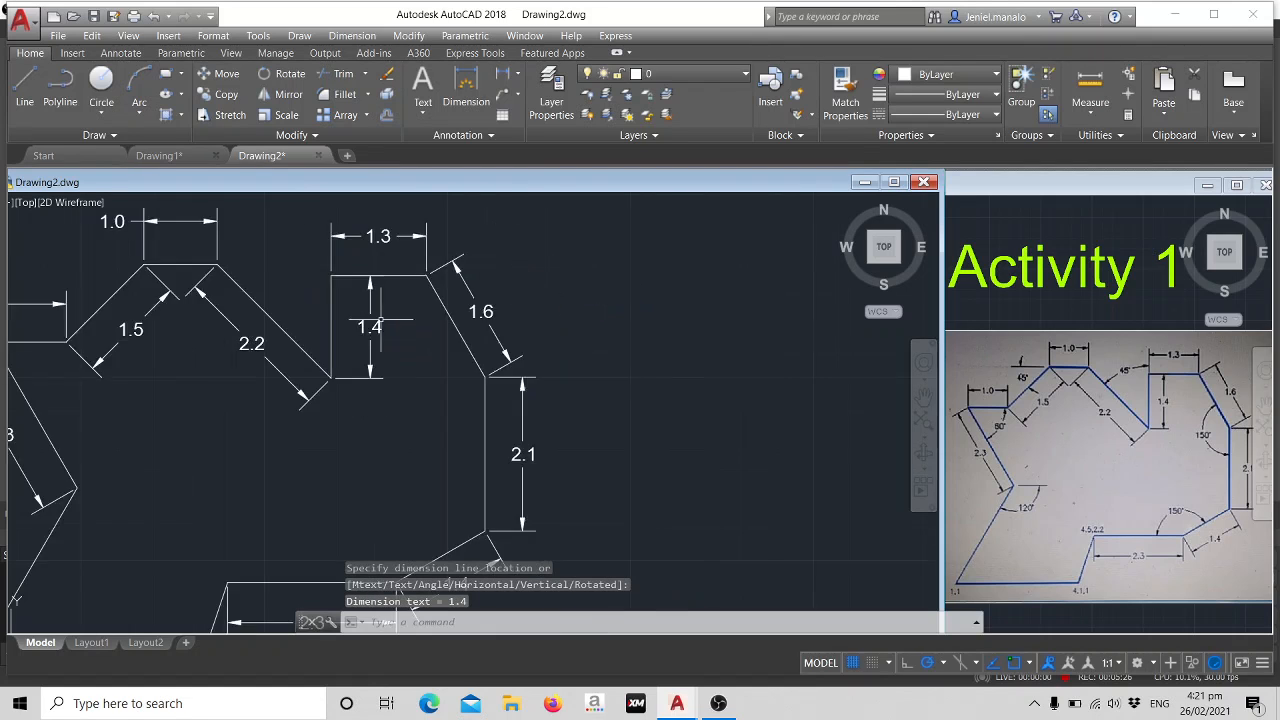
scroll(381, 320, "down", 4)
scroll(381, 320, "up", 2)
middle_click_drag(388, 356, 412, 342)
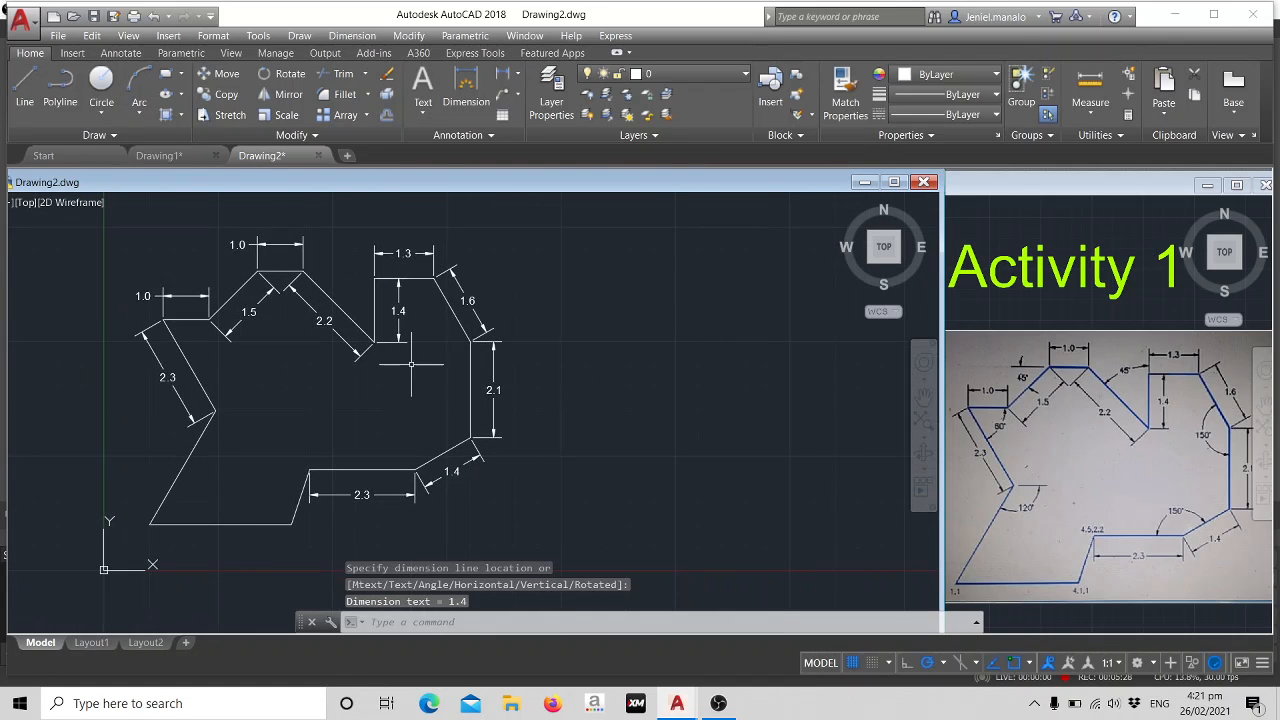
type("DIM")
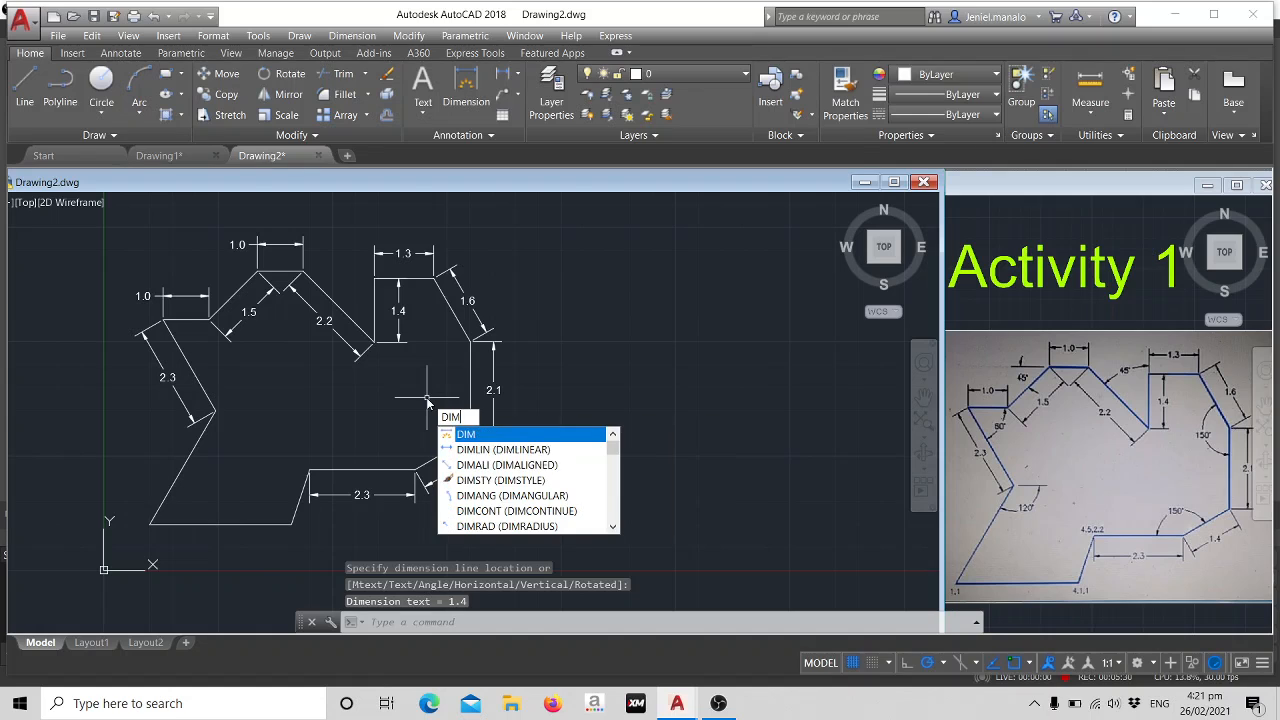
left_click(507, 495)
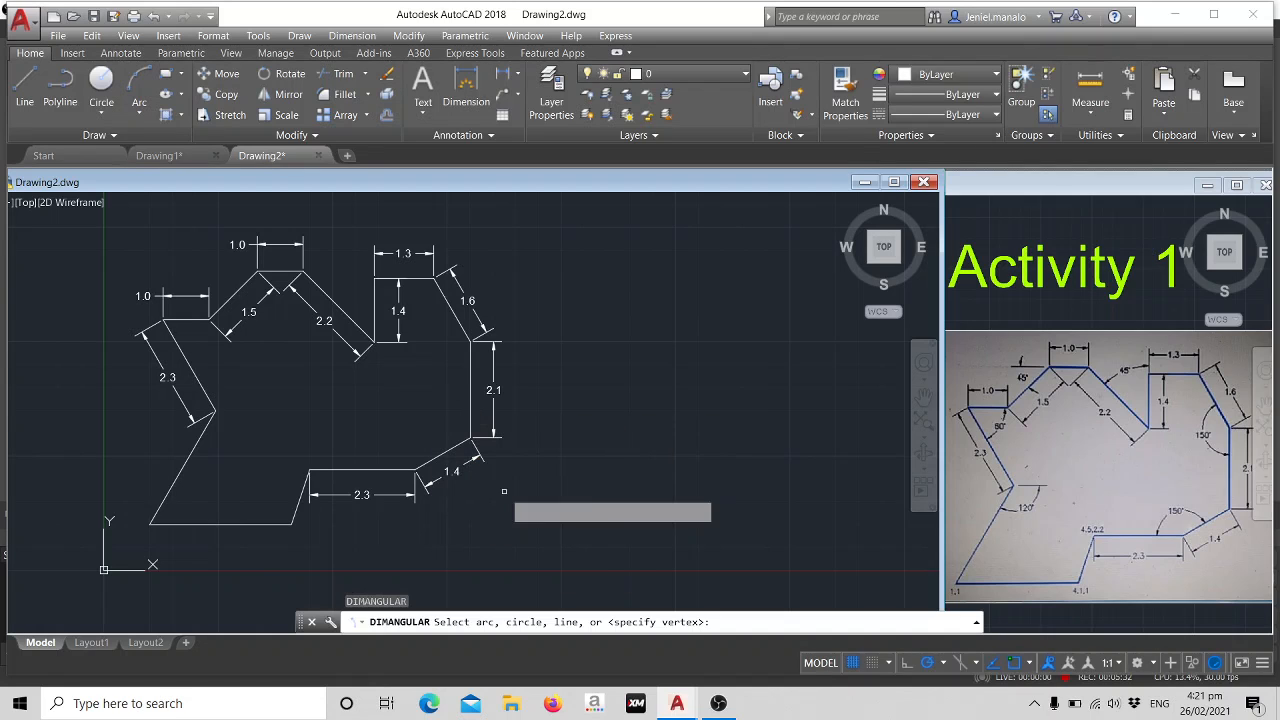
left_click(397, 469)
left_click(425, 464)
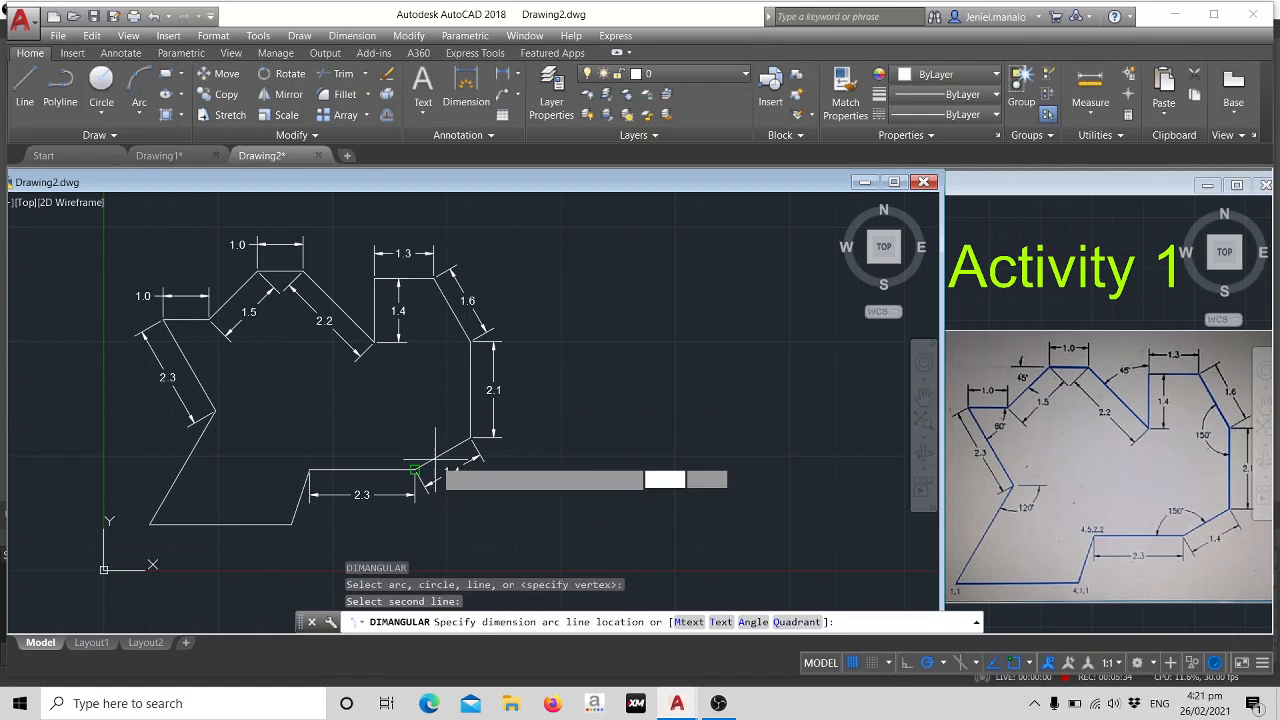
left_click(397, 438)
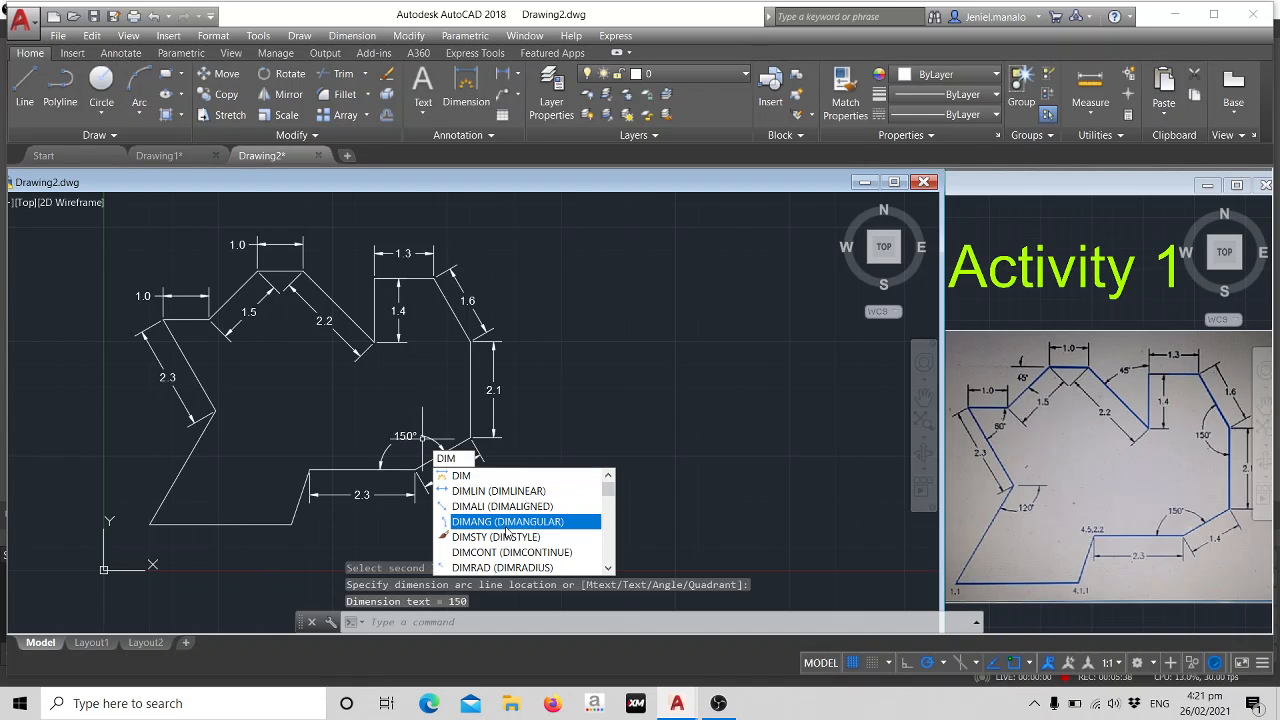
Add an angular dimension inside the outline between the upper-right sloped segment and the right vertical segment.
left_click(505, 517)
left_click(463, 325)
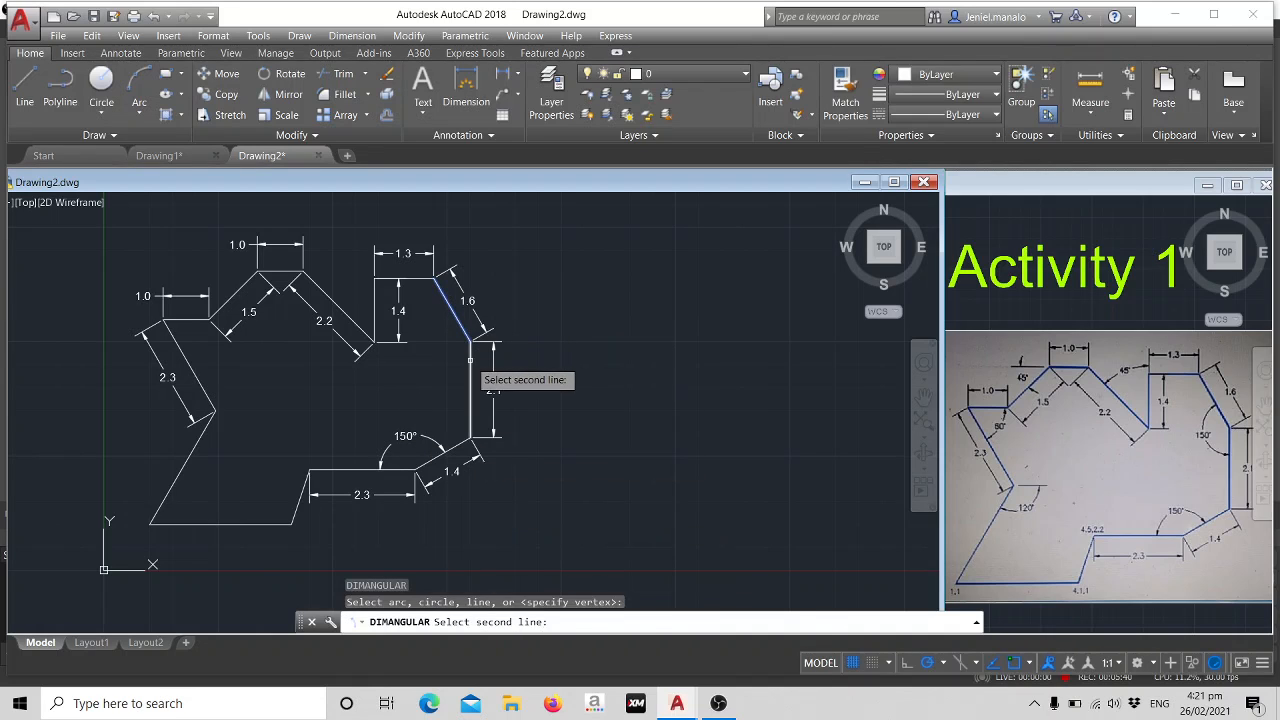
left_click(470, 370)
left_click(449, 362)
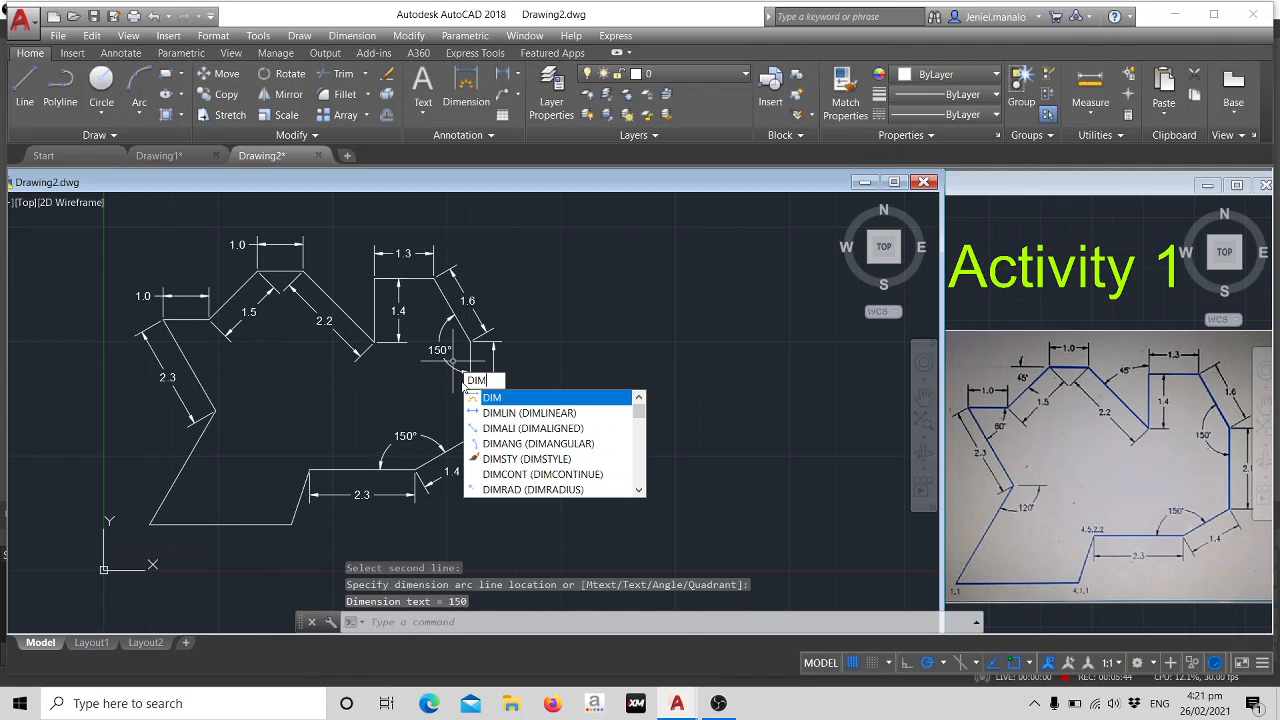
Add an angular dimension in the notch opening between its long sloped segment and its vertical segment.
left_click(531, 446)
left_click(340, 308)
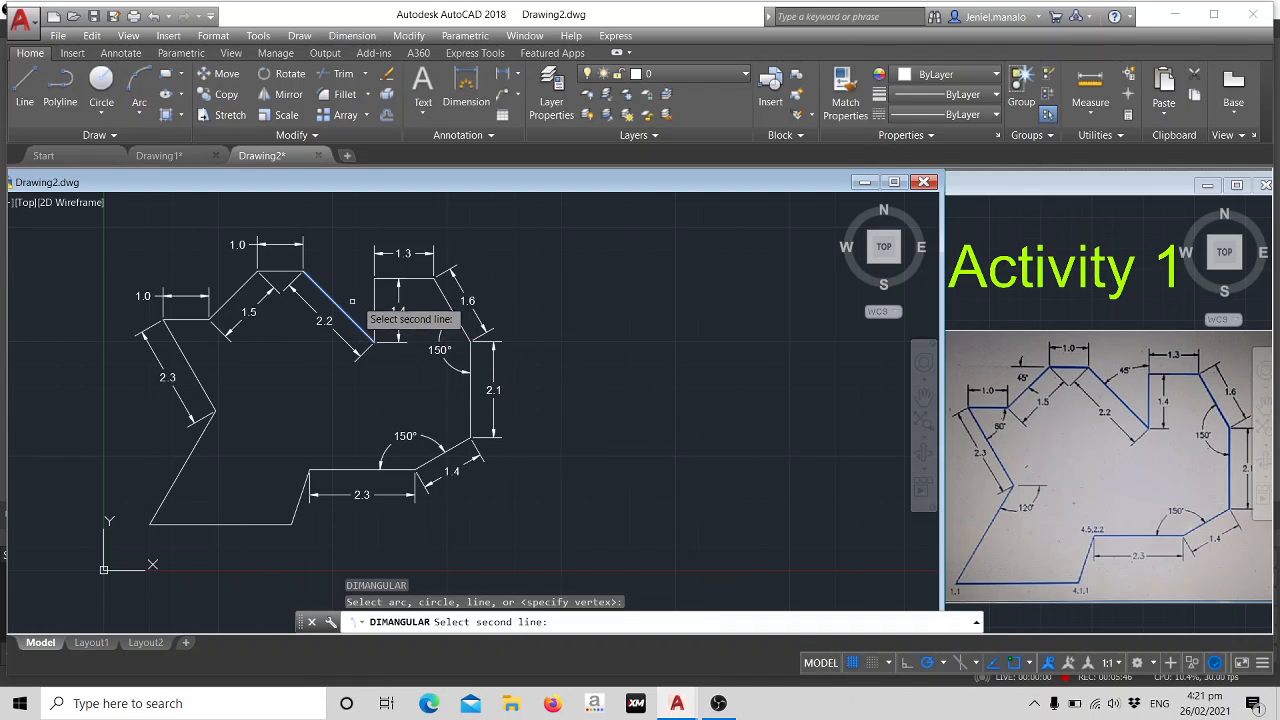
left_click(372, 300)
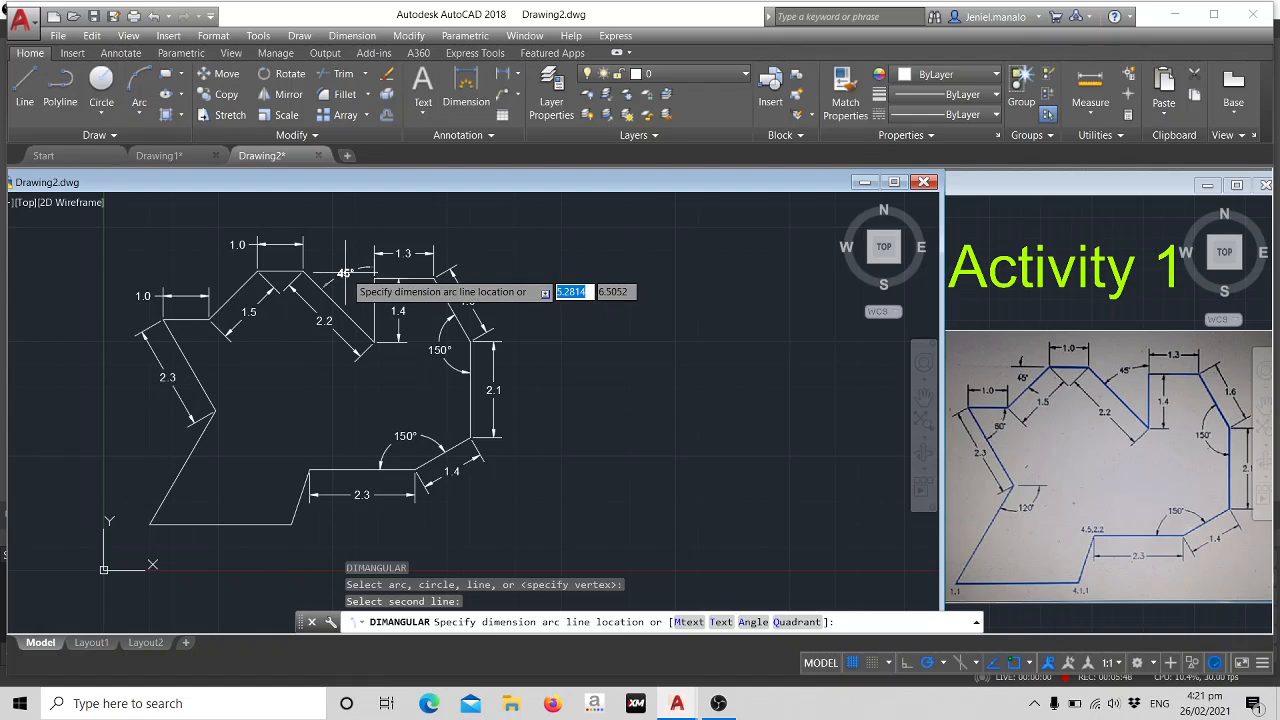
left_click(345, 272)
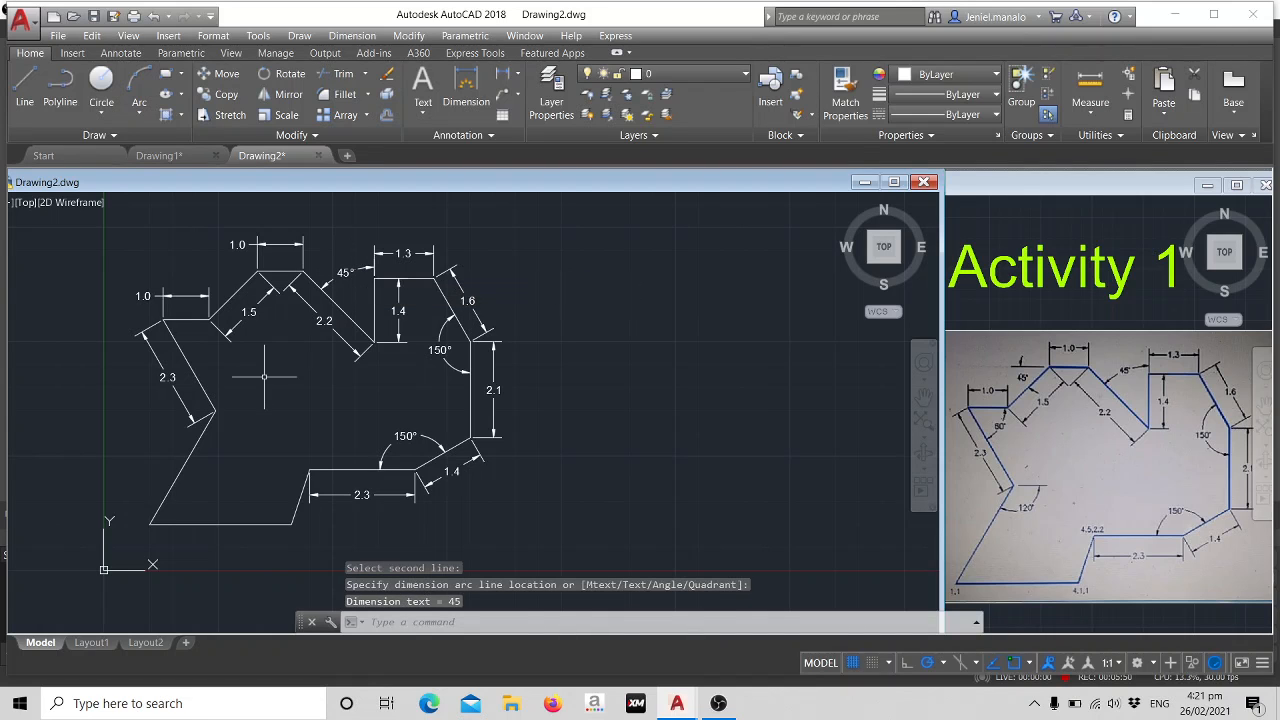
Draw a short horizontal helper line extending left from the upper-left peak's left corner, where the 1.5 sloped segment ends.
scroll(242, 358, "up", 2)
scroll(232, 293, "up", 2)
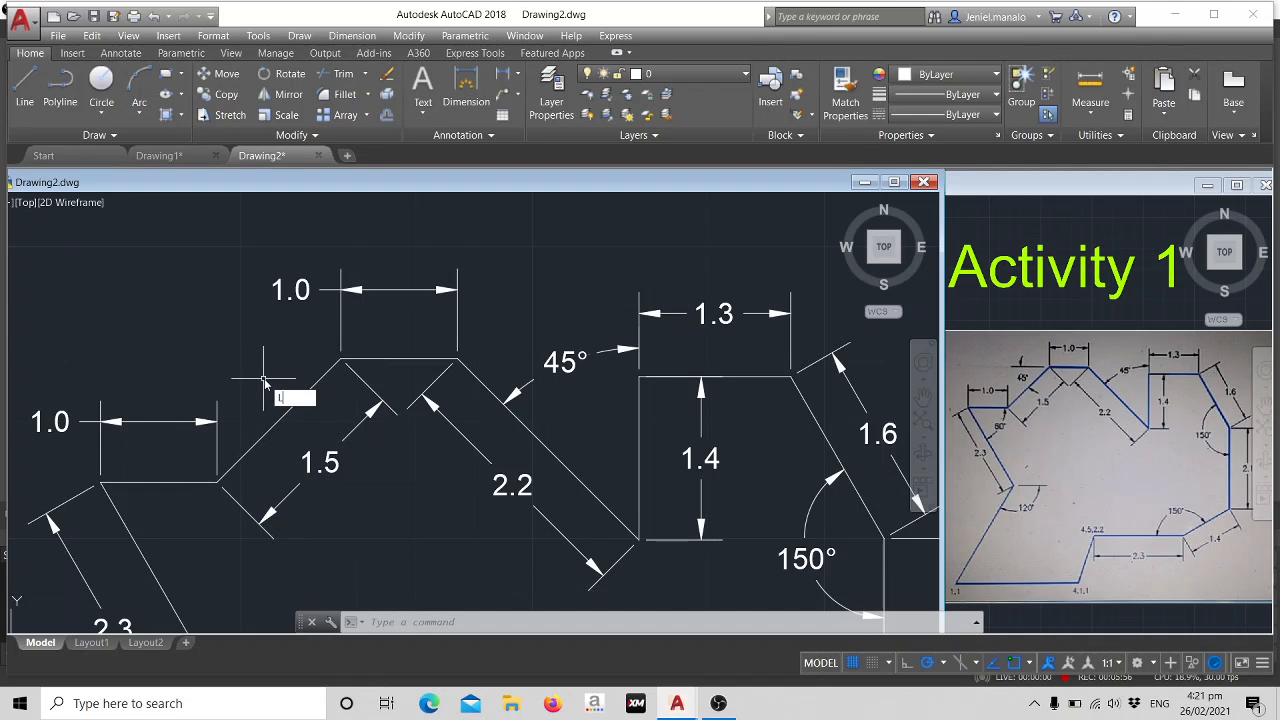
key("Return")
left_click(341, 358)
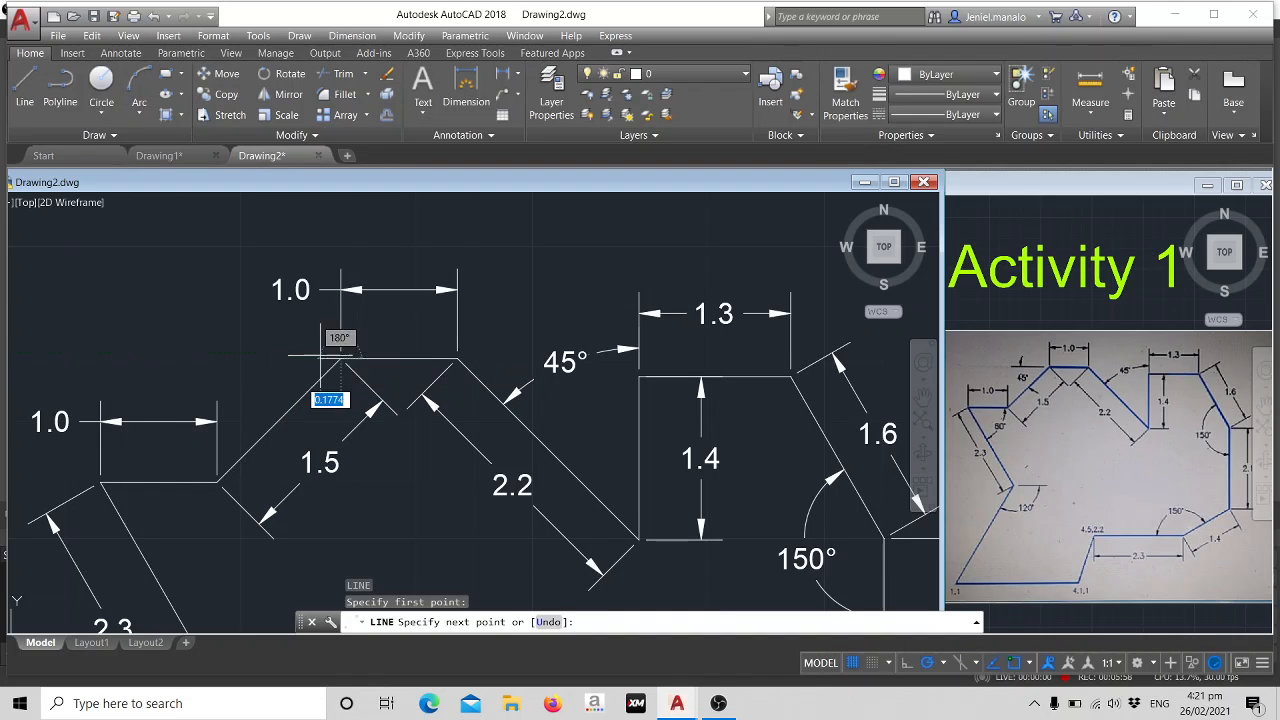
left_click(236, 358)
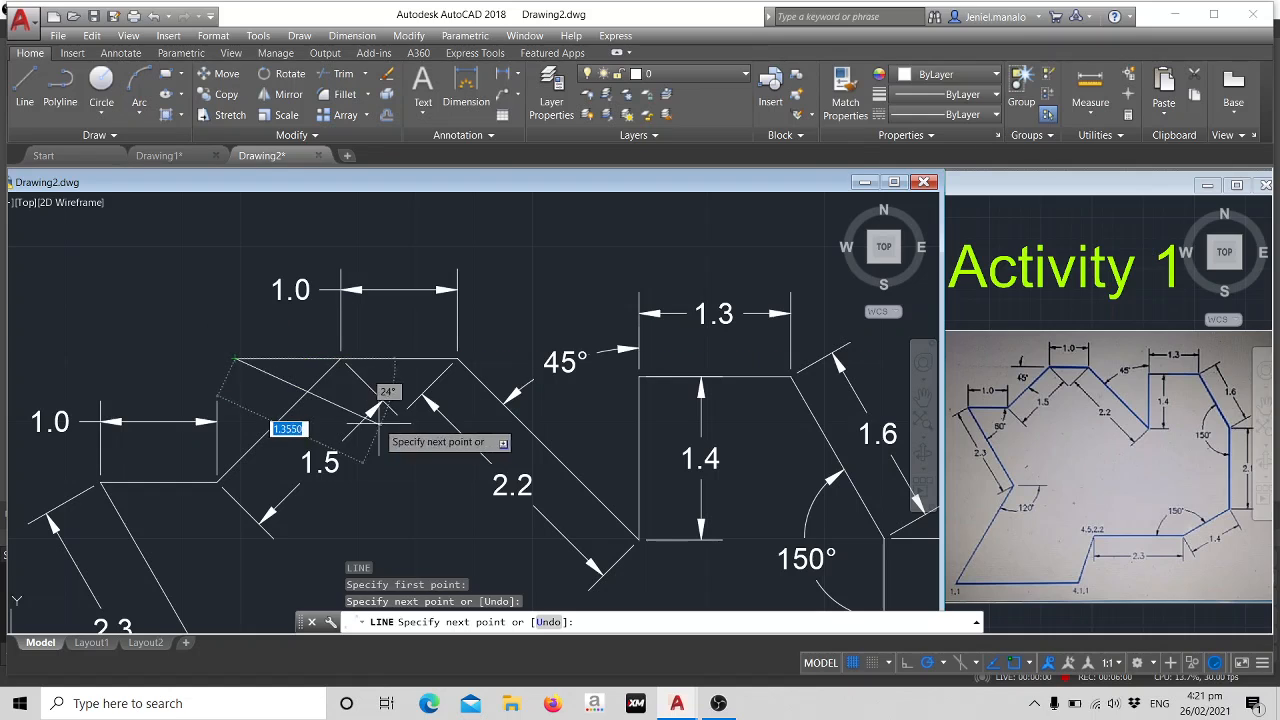
key("Escape")
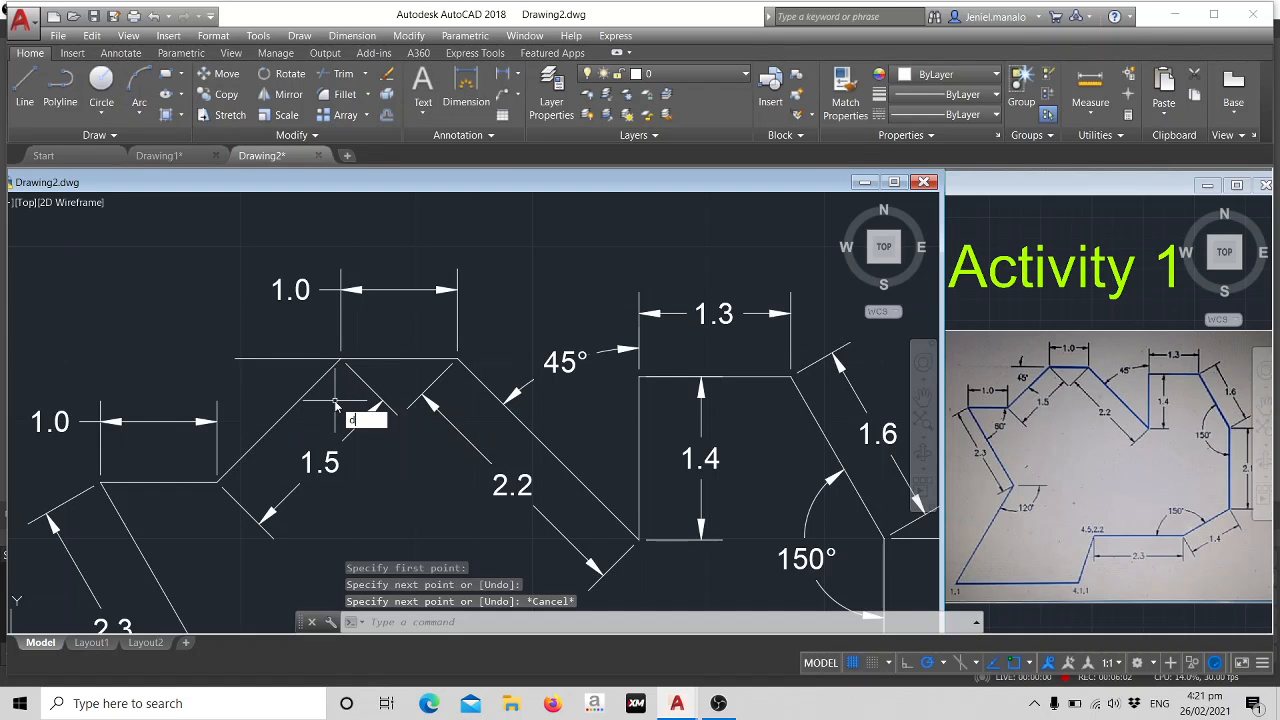
Add an angular dimension between the 1.5 sloped segment and the horizontal helper line, placing the arc to the left of the corner.
type("dim")
key("Down")
key("Down")
key("Down")
key("Return")
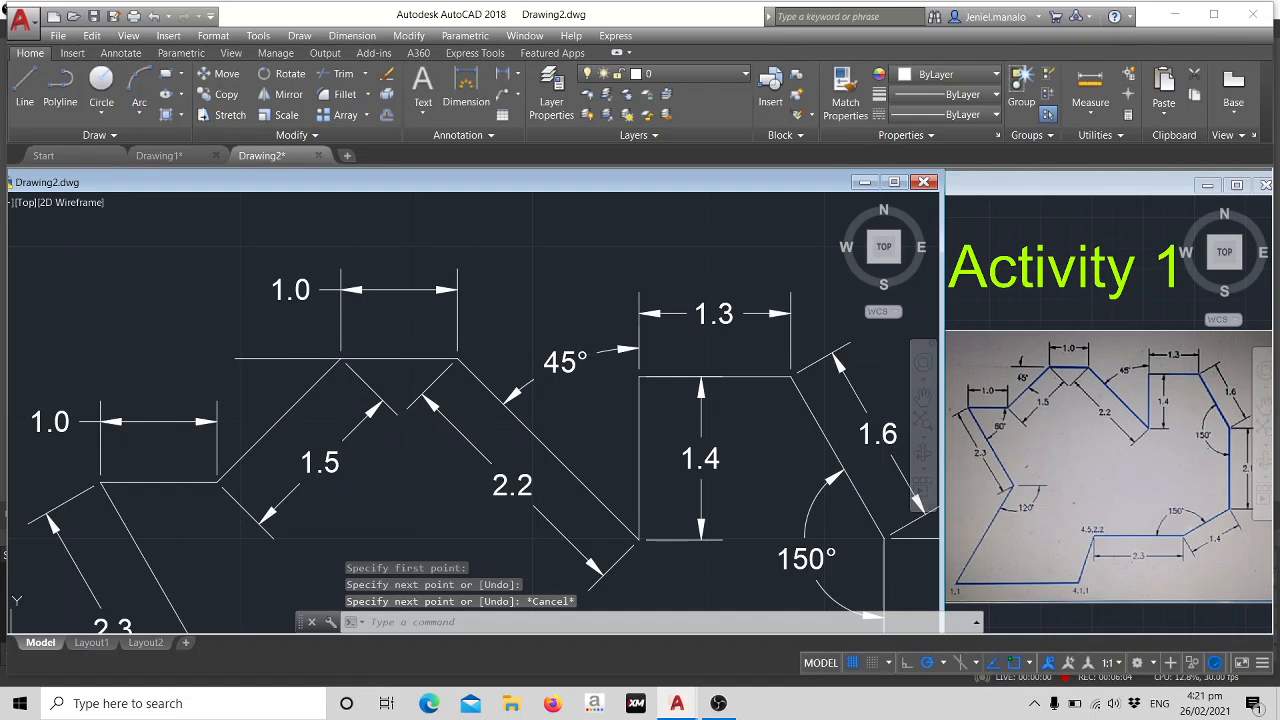
left_click(289, 410)
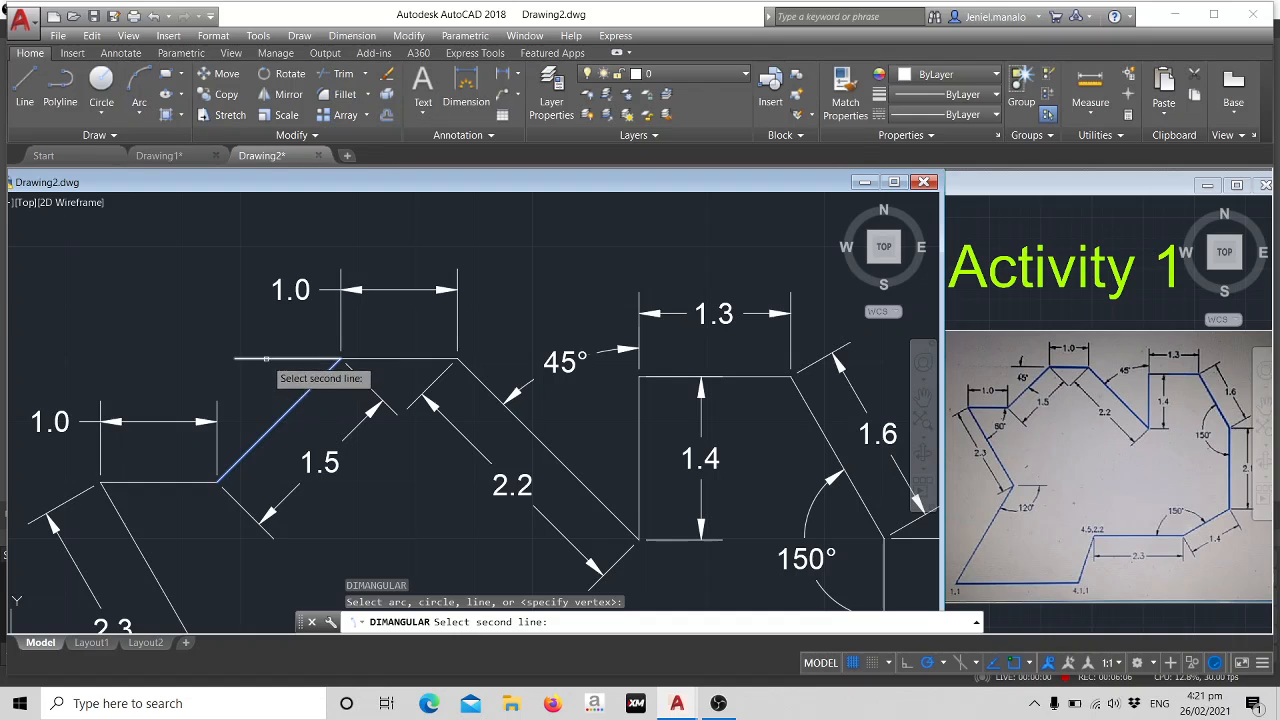
left_click(266, 358)
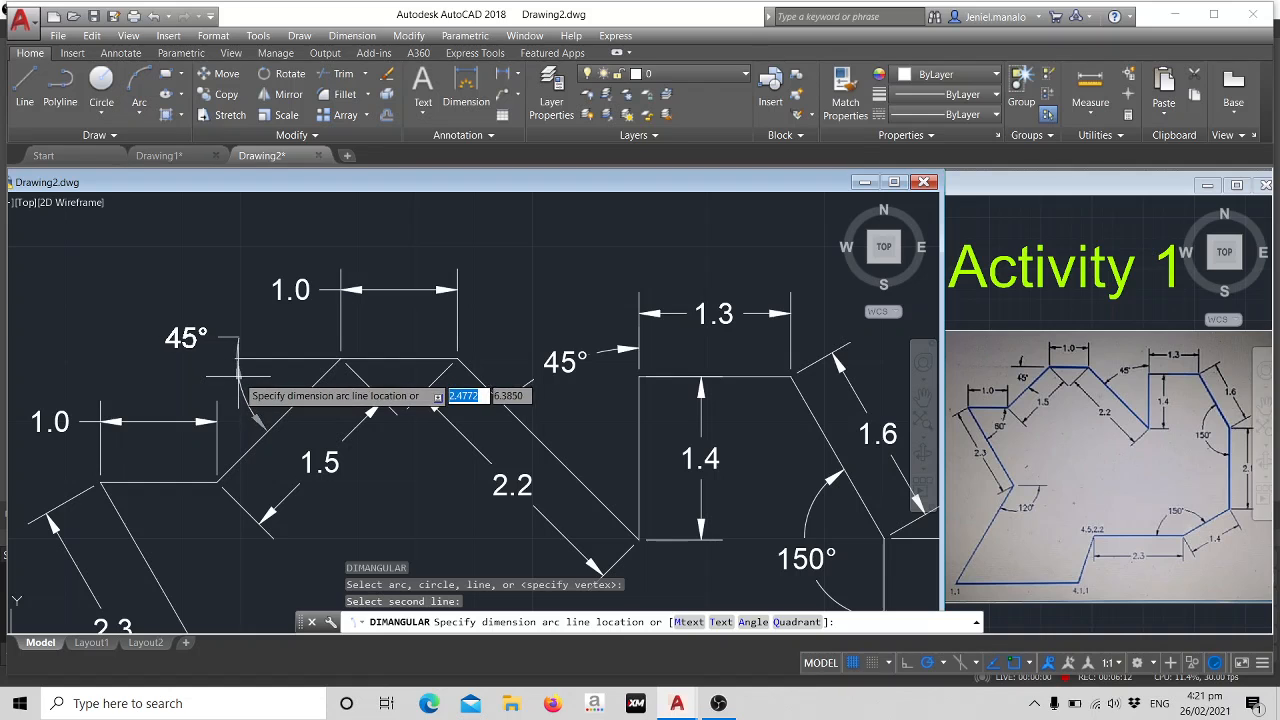
left_click(232, 377)
scroll(400, 460, "down", 2)
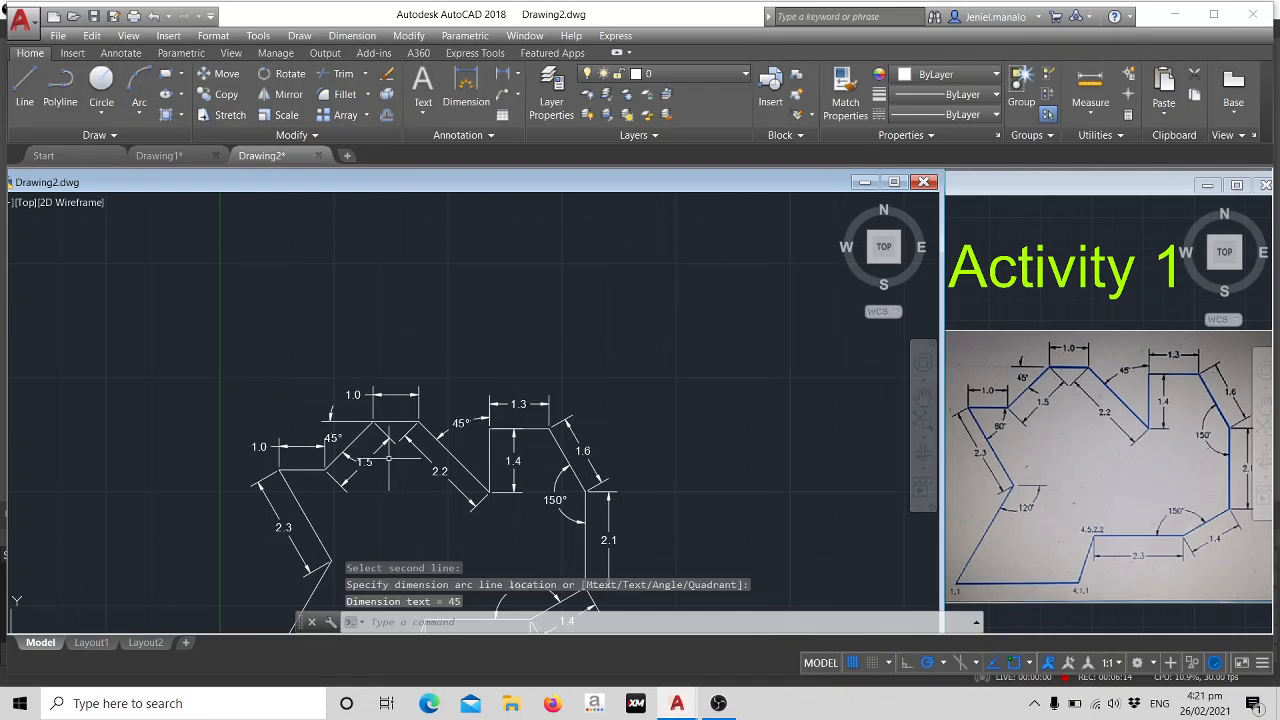
Draw a short horizontal helper line to the right from the left inner vertex, at the lower end of the 2.3 sloped segment.
scroll(446, 302, "up", 1)
scroll(366, 460, "up", 4)
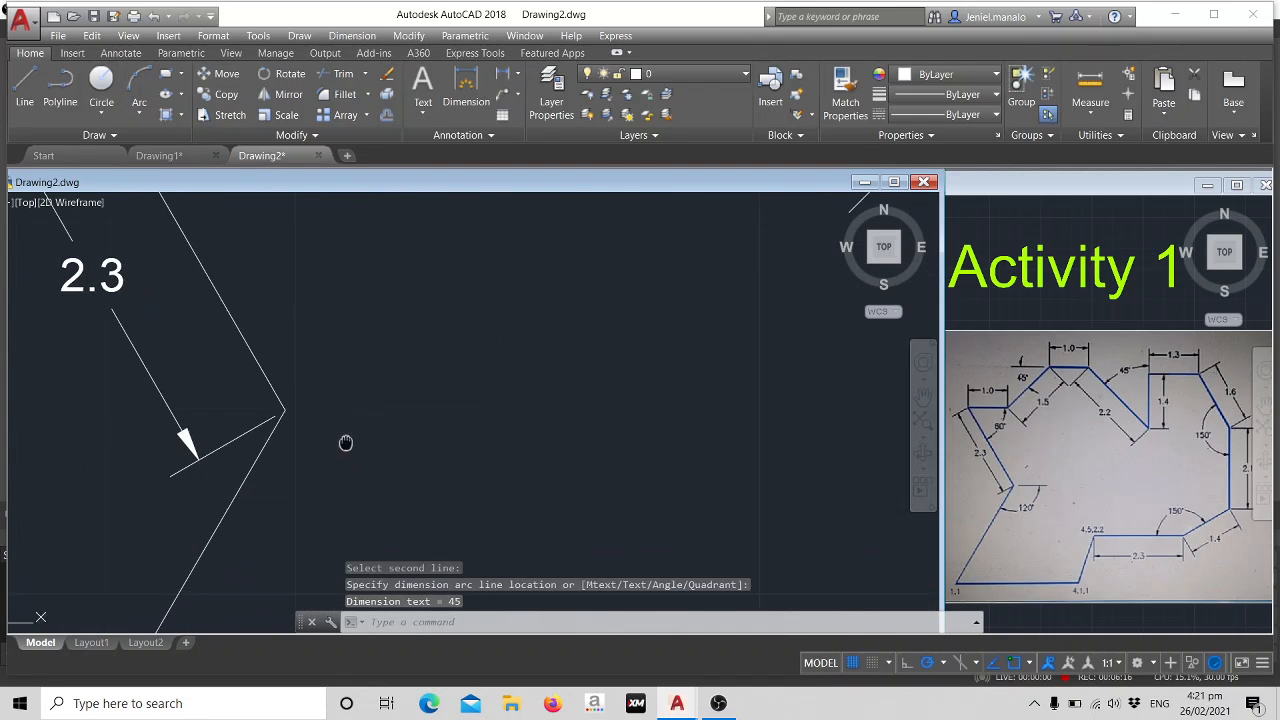
type("l")
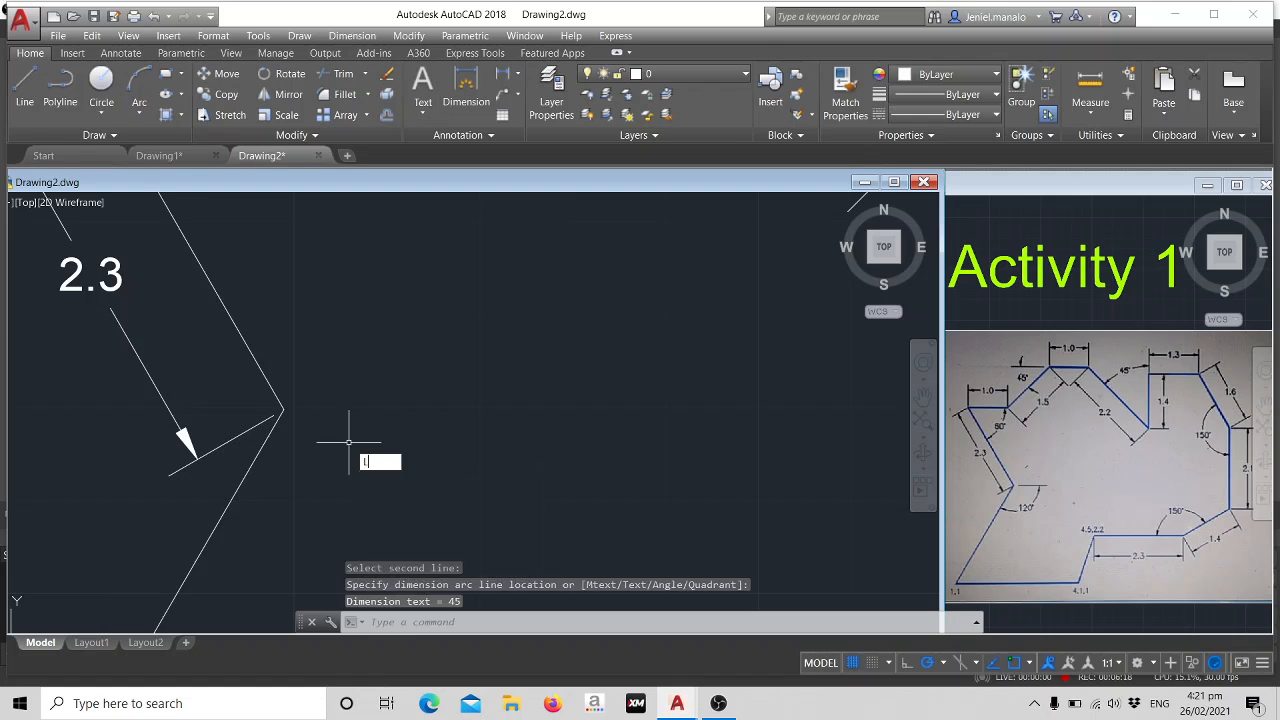
key("Return")
left_click(281, 409)
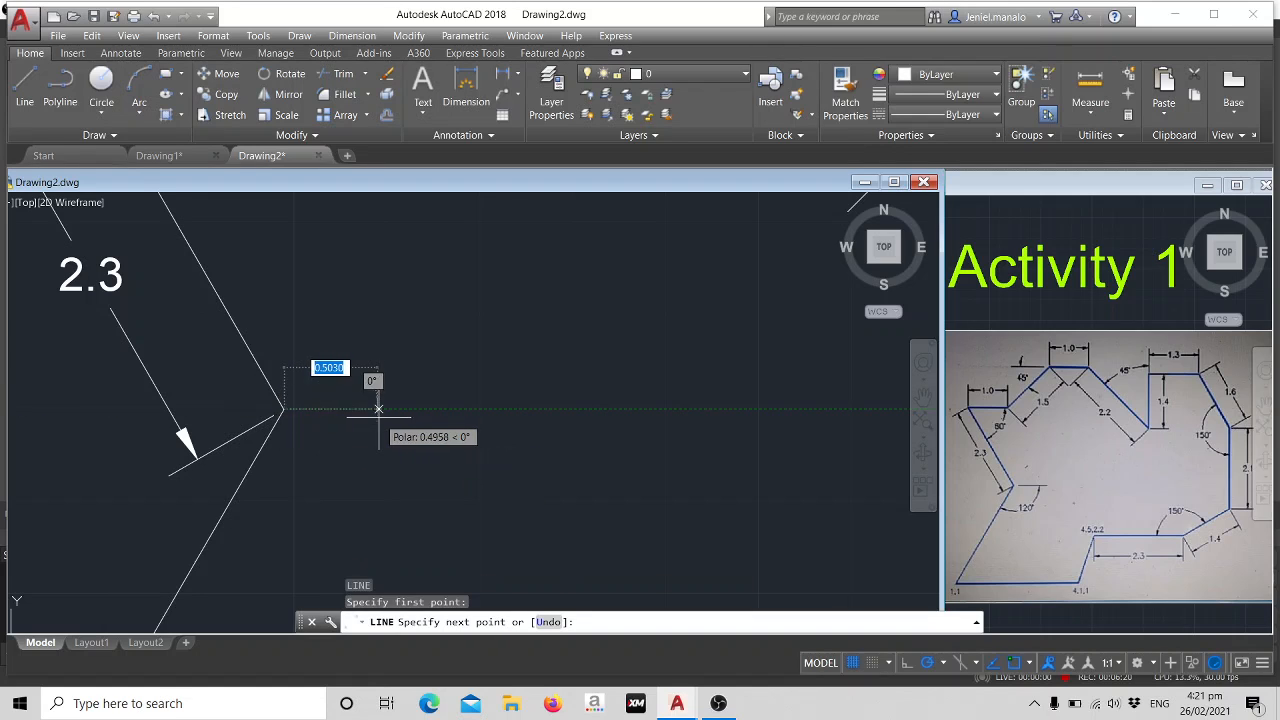
type("dim")
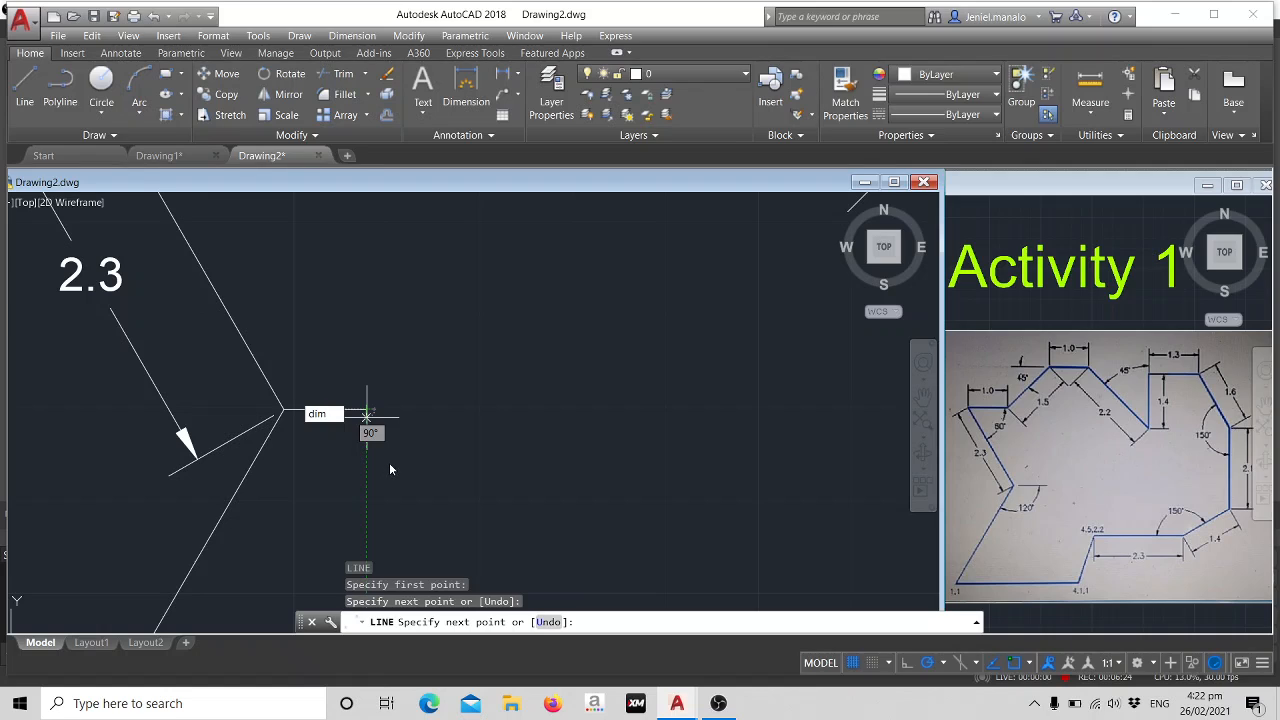
key("BackSpace")
key("BackSpace")
key("BackSpace")
key("Escape")
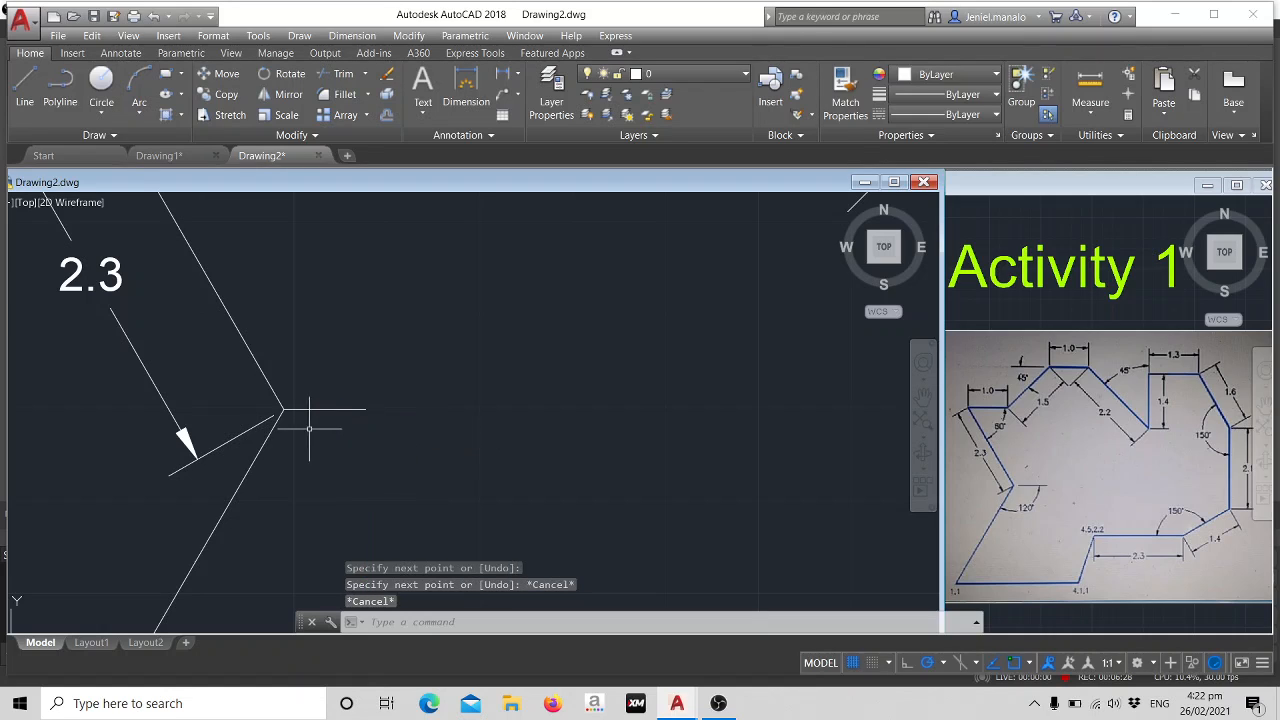
Add an angular dimension inside the outline between the lower-left sloped segment and the helper line at the left inner vertex.
type("dim")
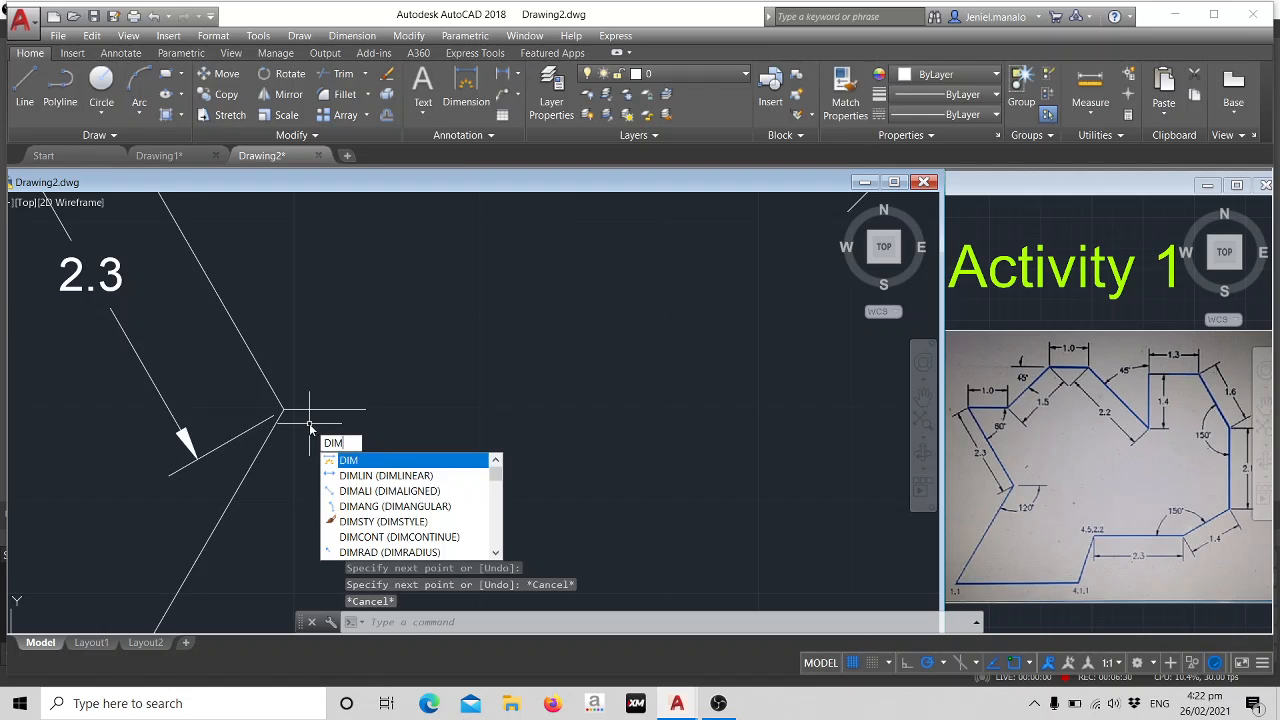
key("Down")
key("Down")
key("Return")
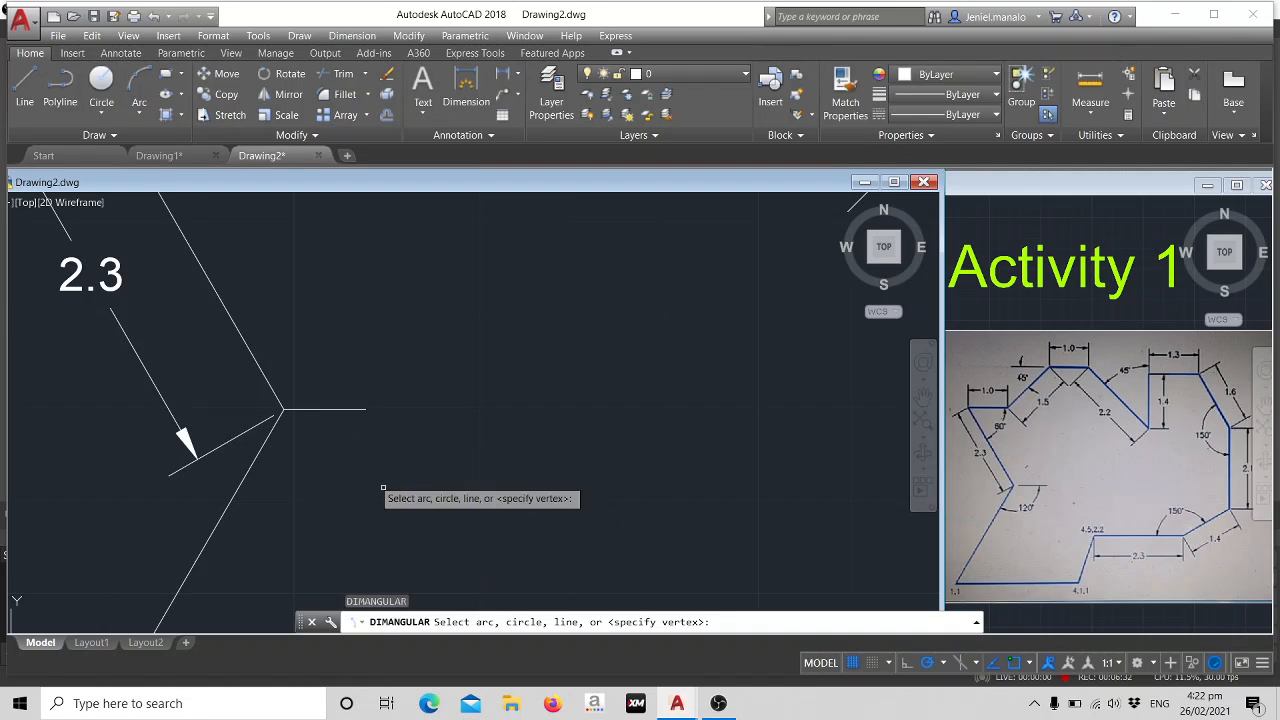
left_click(266, 452)
left_click(313, 410)
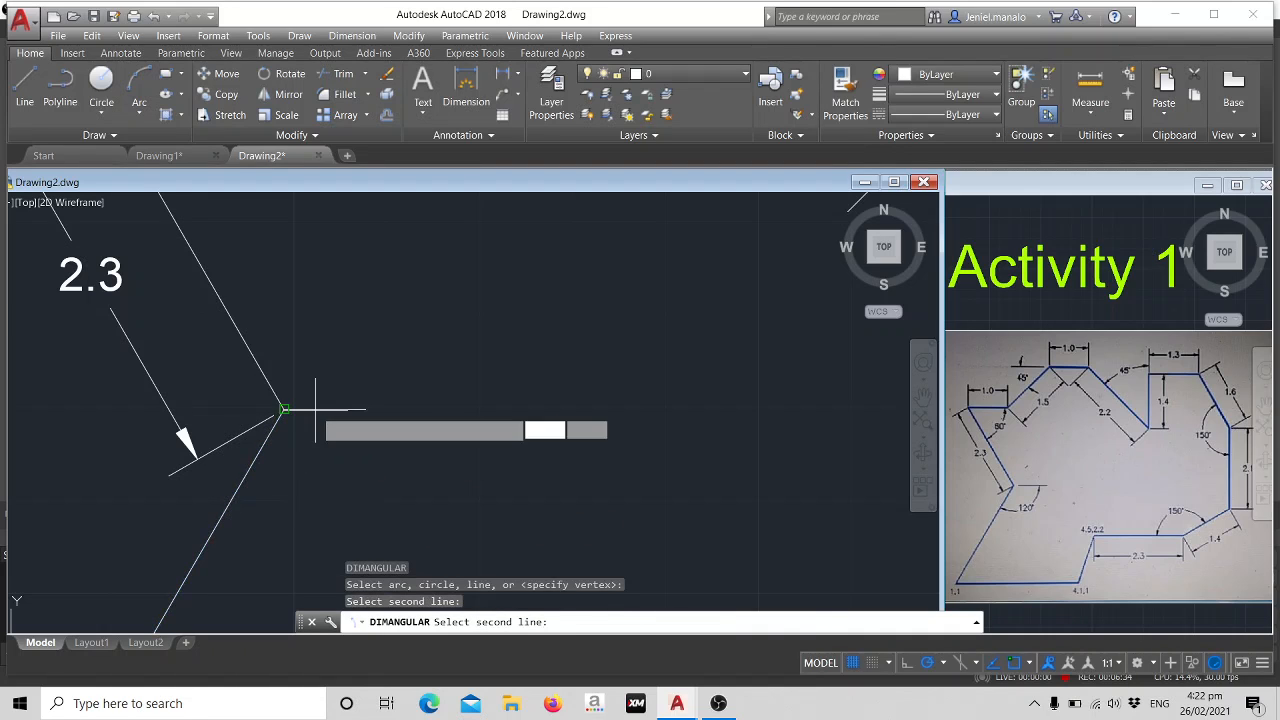
left_click(390, 521)
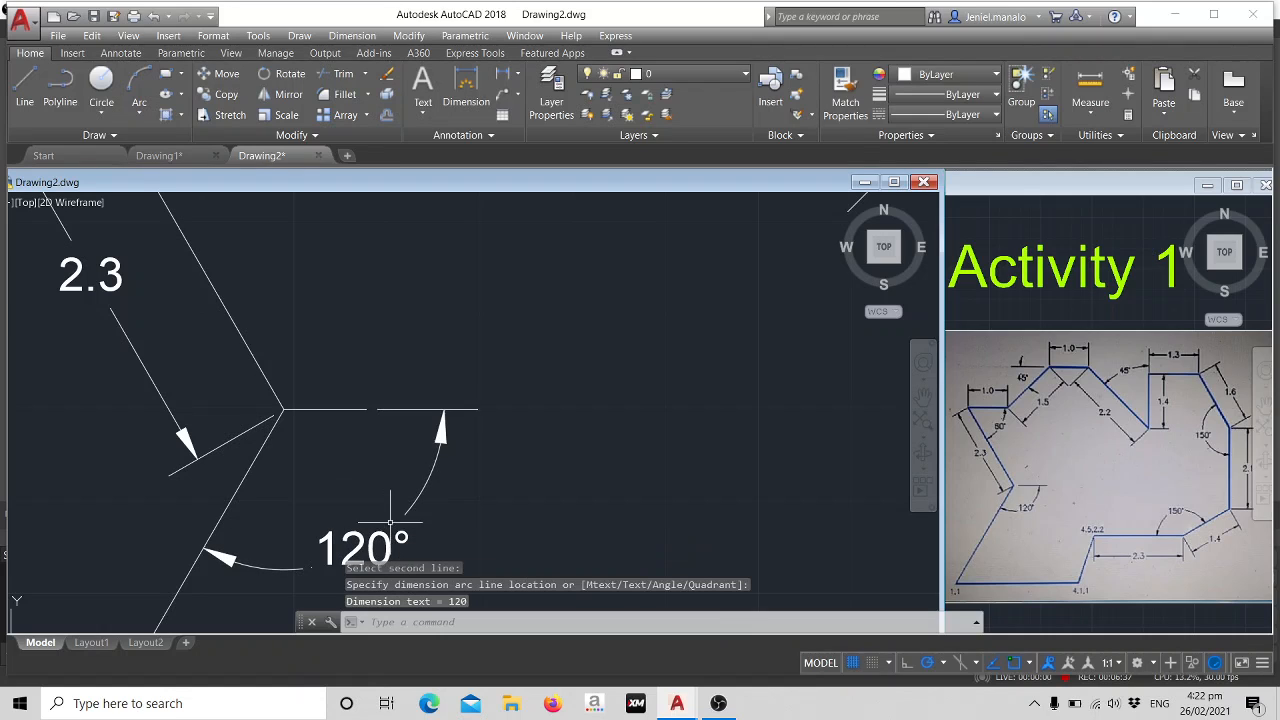
Erase the helper line at the left inner vertex and stretch the 120° dimension's horizontal extension line back close to the vertex.
left_click(331, 408)
key("Return")
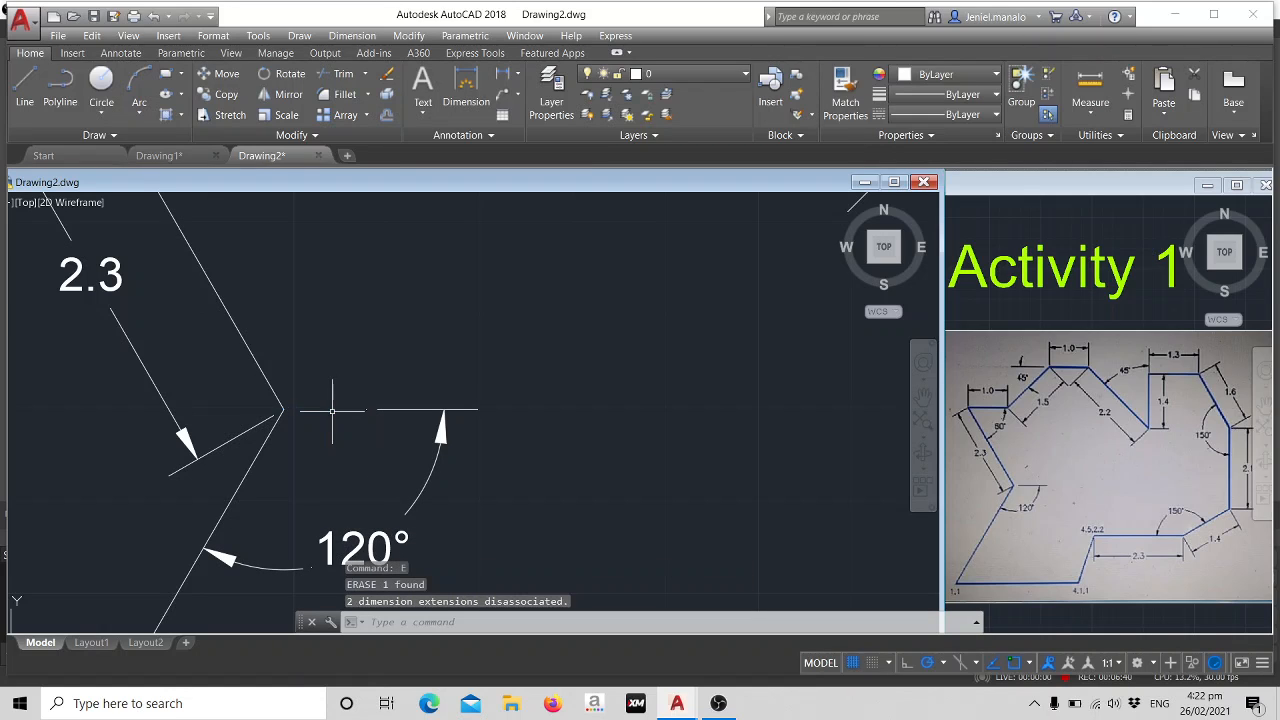
left_click(380, 408)
left_click(366, 408)
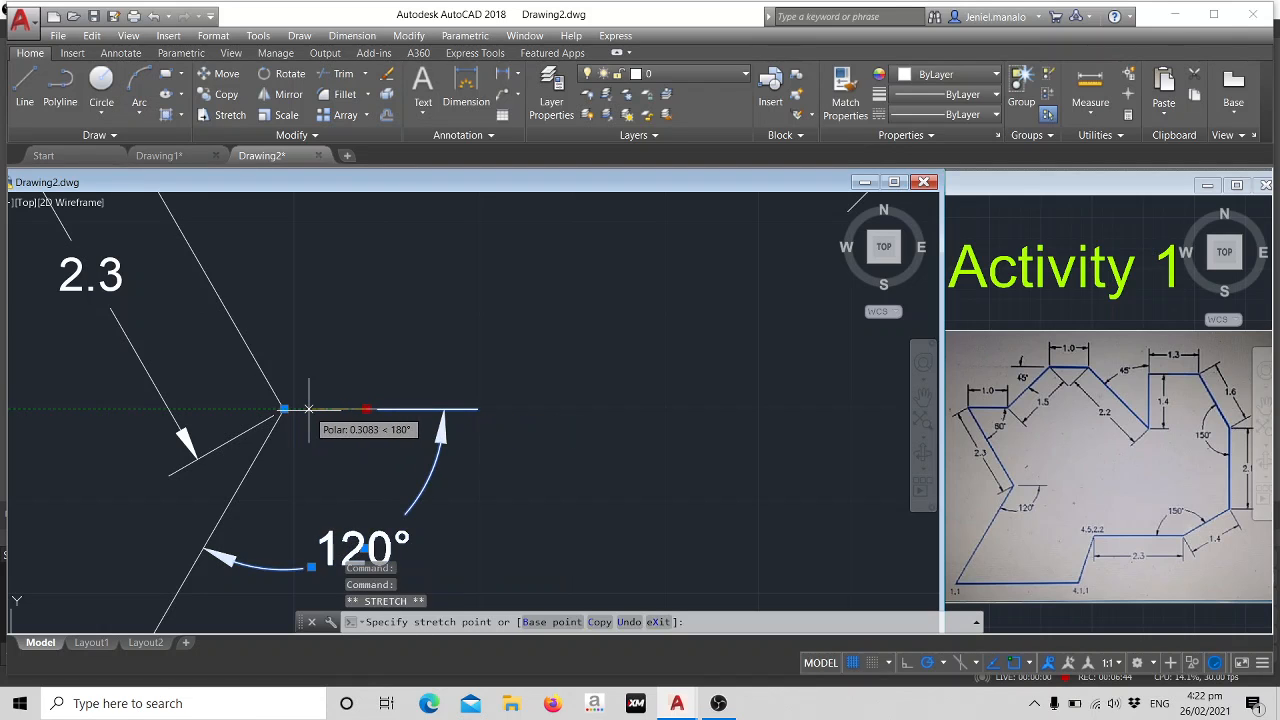
left_click(307, 408)
scroll(449, 422, "down", 4)
middle_click_drag(521, 481, 534, 313)
left_click(343, 449)
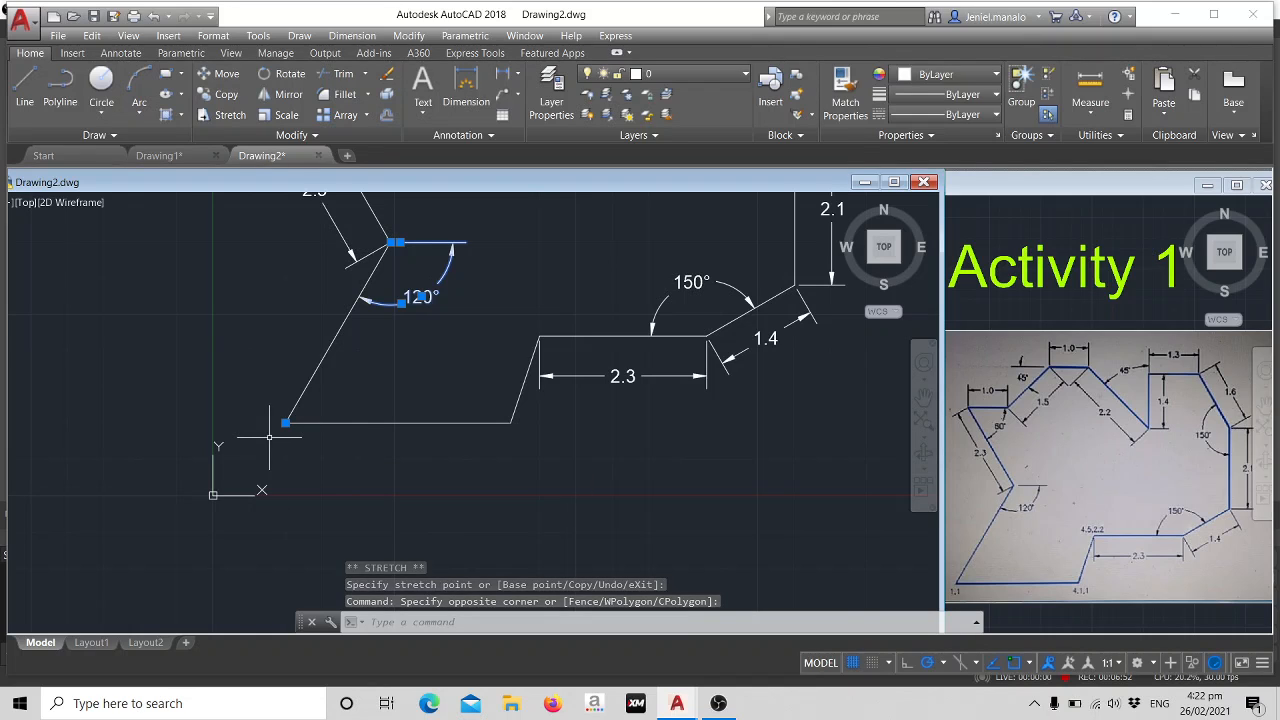
key("Escape")
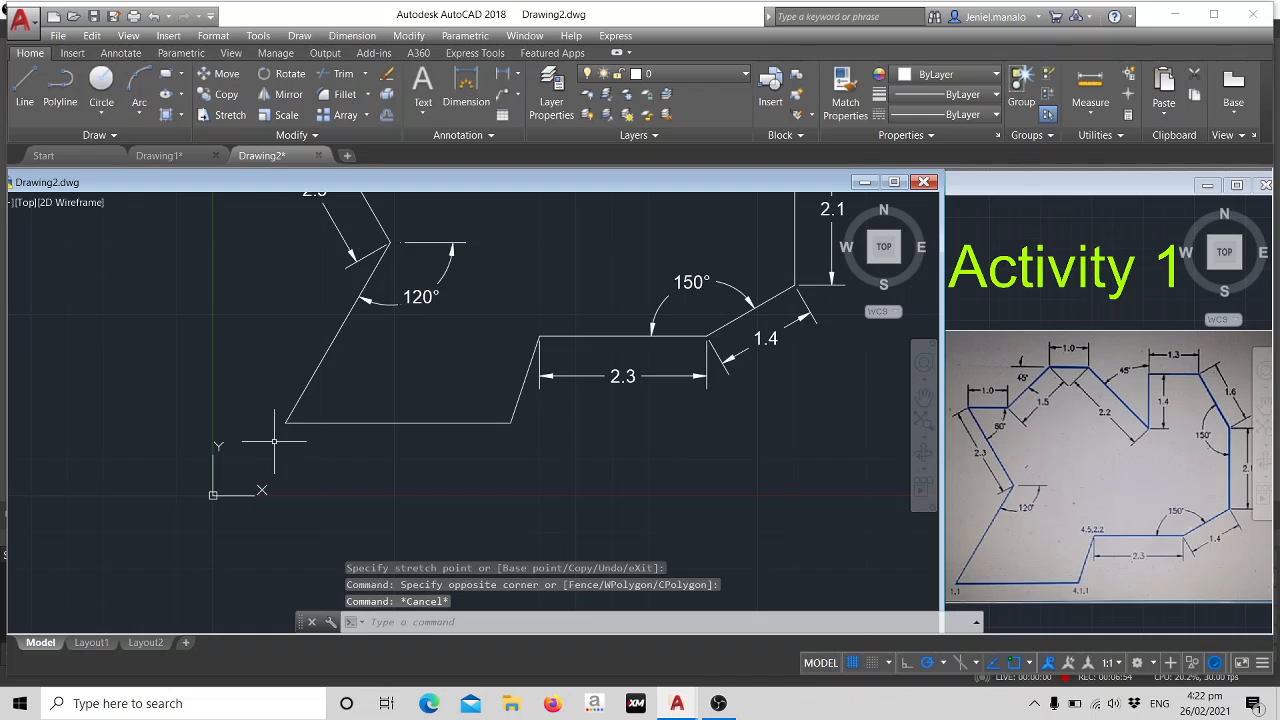
Add the multiline text label "1,1" just below the outline's lower-left corner.
type("MT")
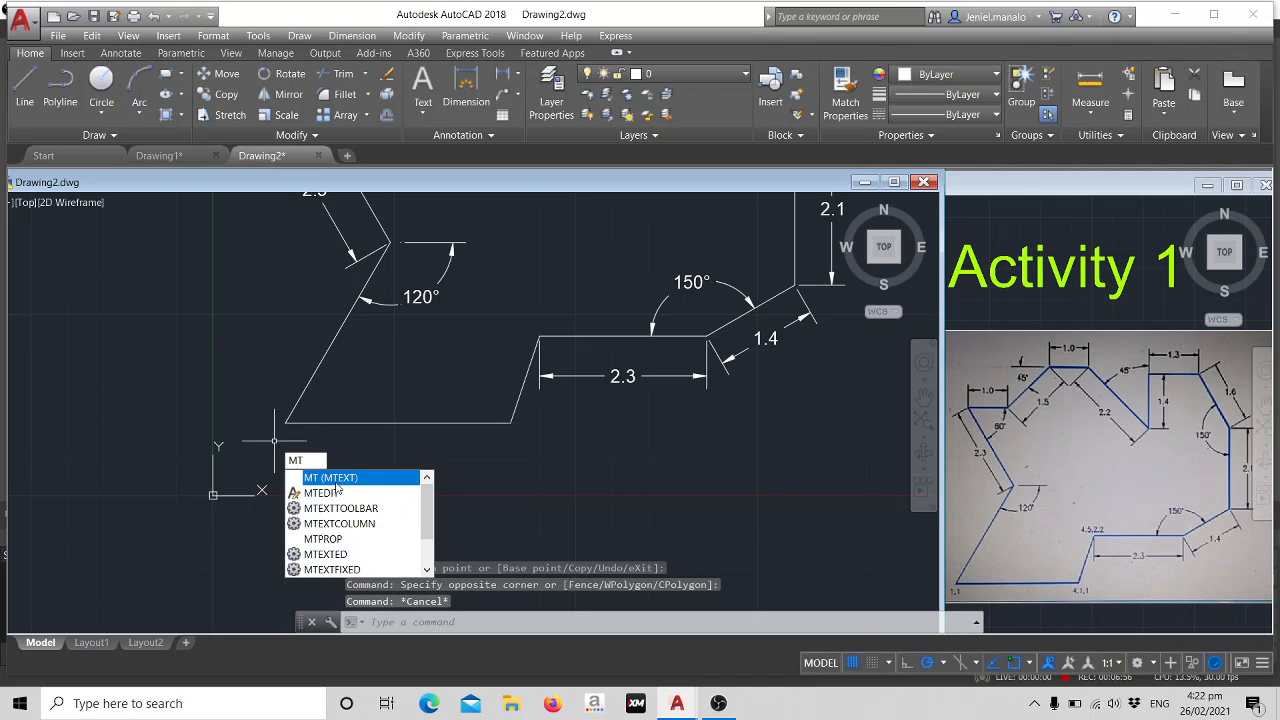
key("Return")
left_click(248, 426)
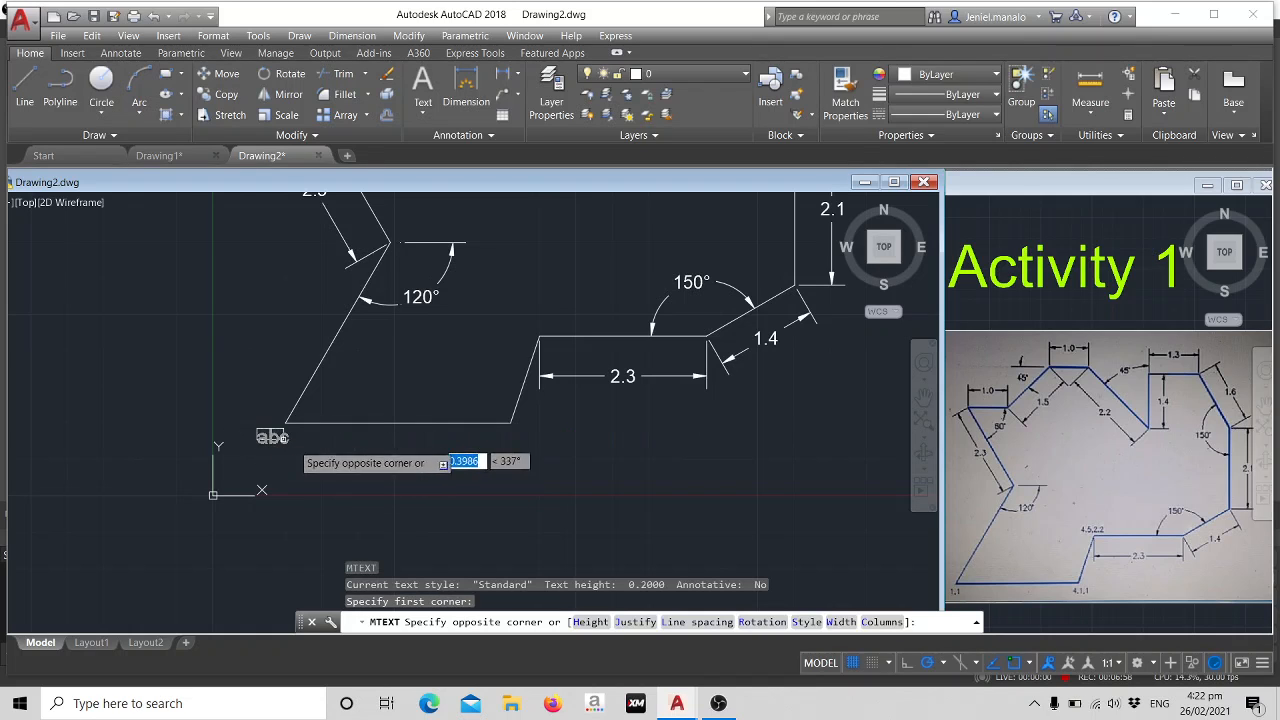
left_click(318, 464)
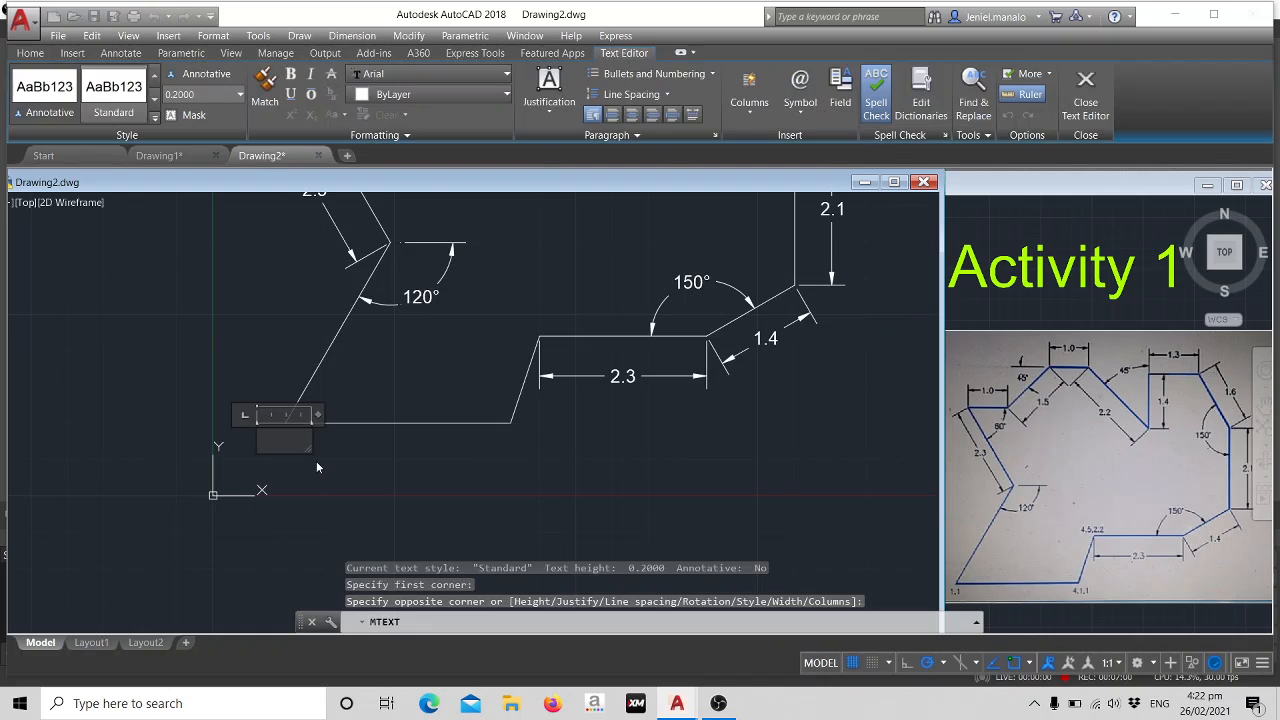
type("1,1")
left_click(412, 380)
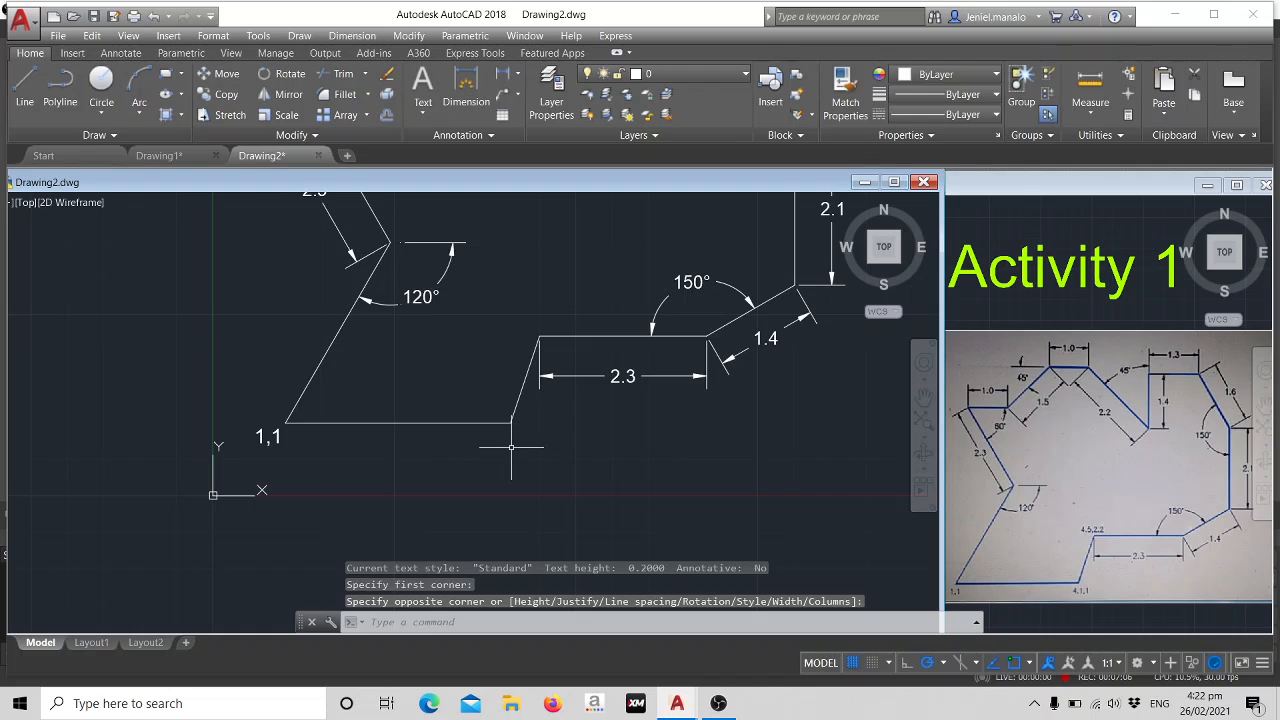
Add the multiline text label "4.1,1" just below the right end of the outline's bottom segment.
type("MT")
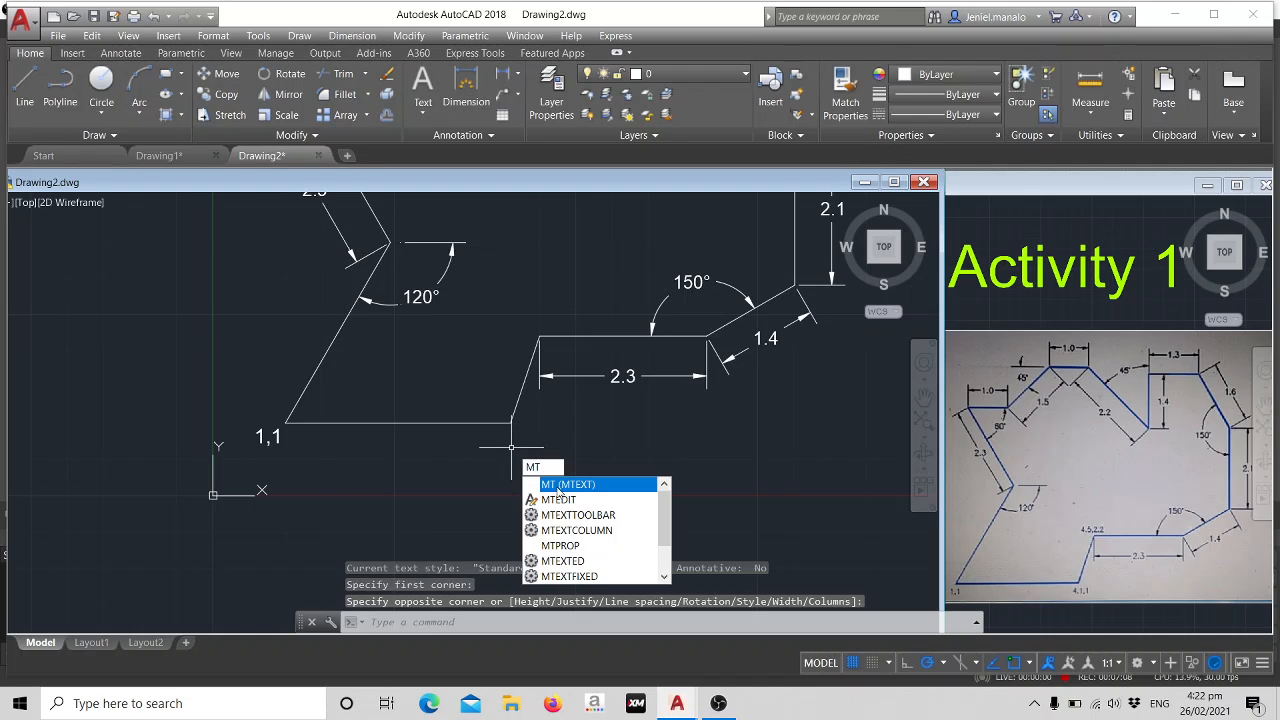
left_click(560, 485)
left_click(482, 430)
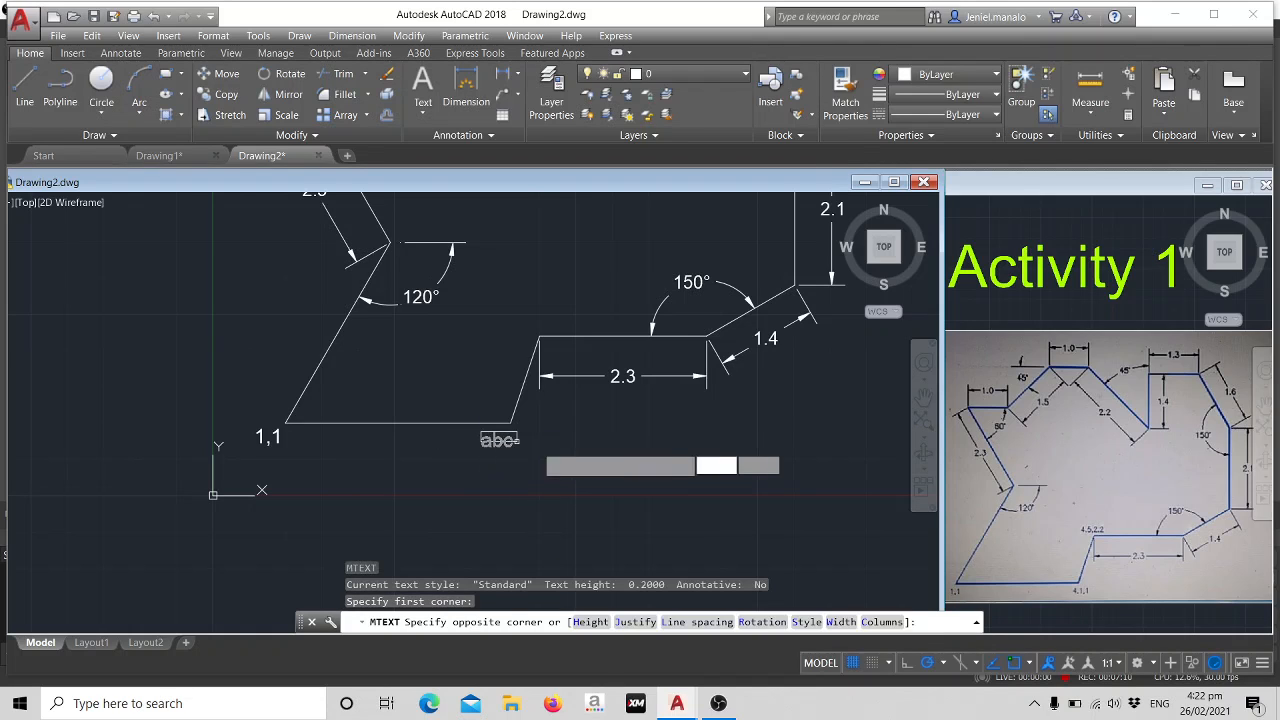
left_click(562, 466)
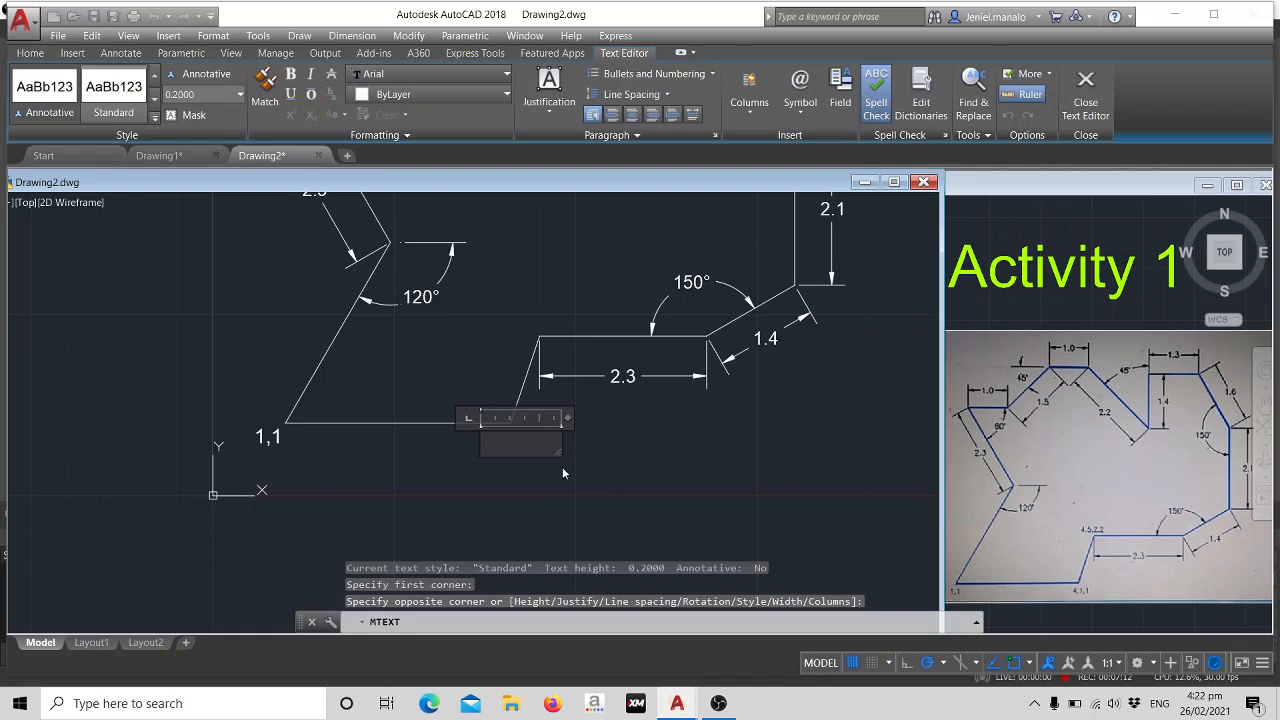
type("4.1,1")
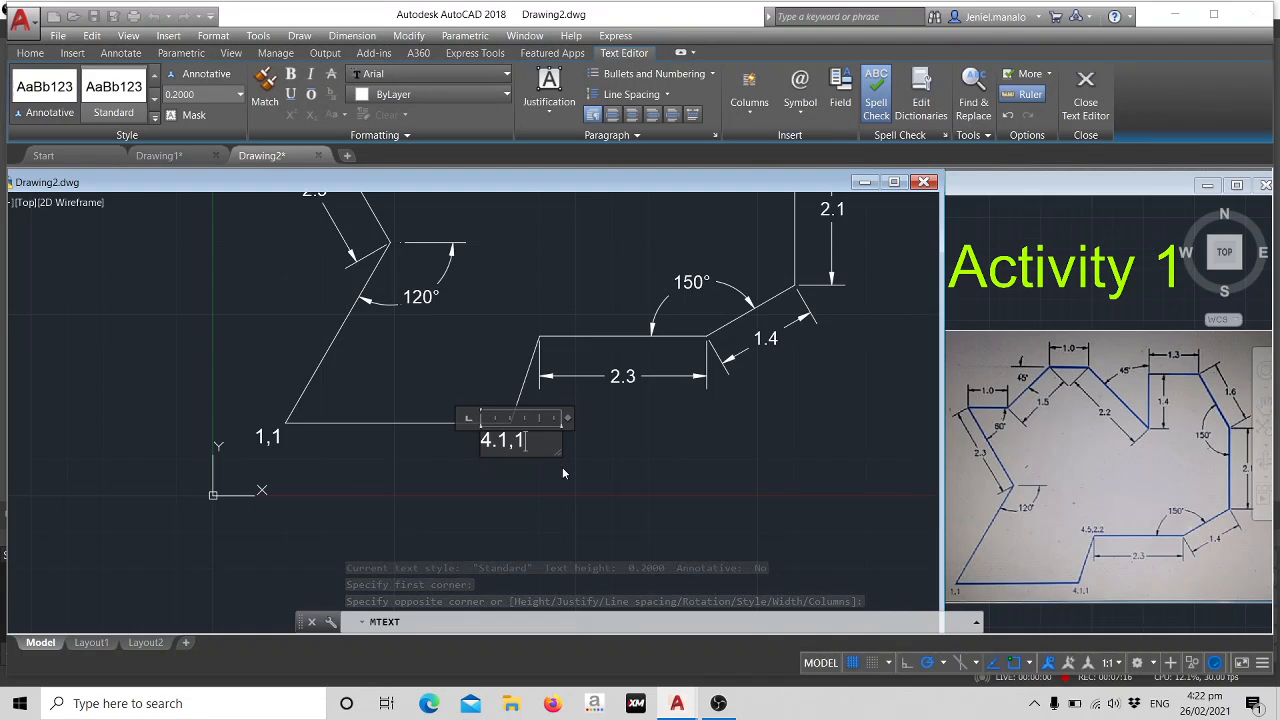
left_click(521, 305)
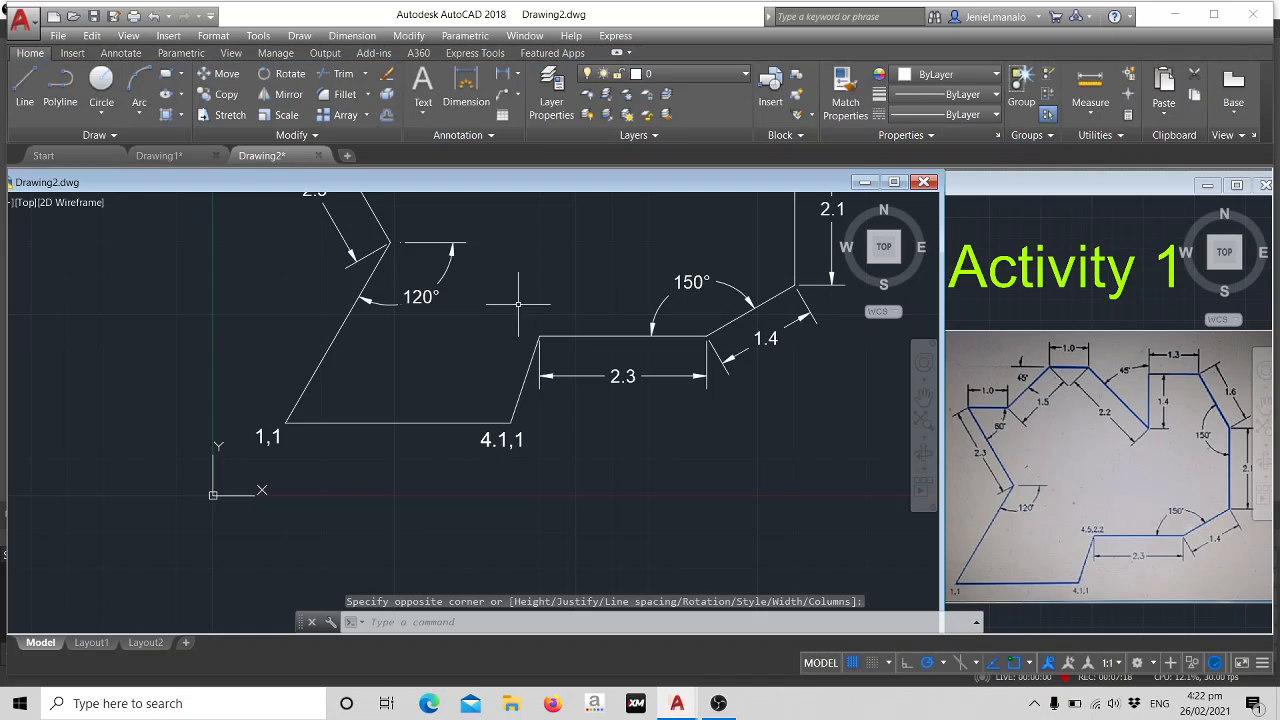
Add the multiline text label "4.5,2.2" just above the left end of the lower 2.3 horizontal segment.
type("mte")
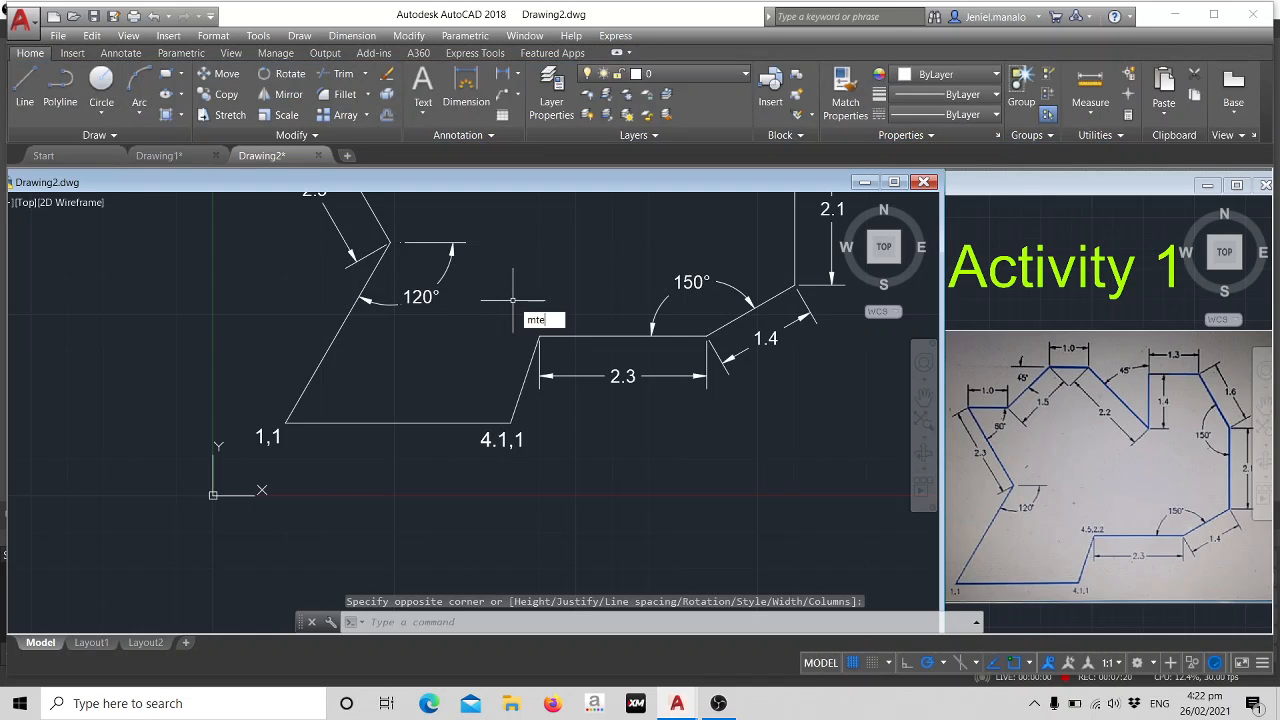
left_click(560, 340)
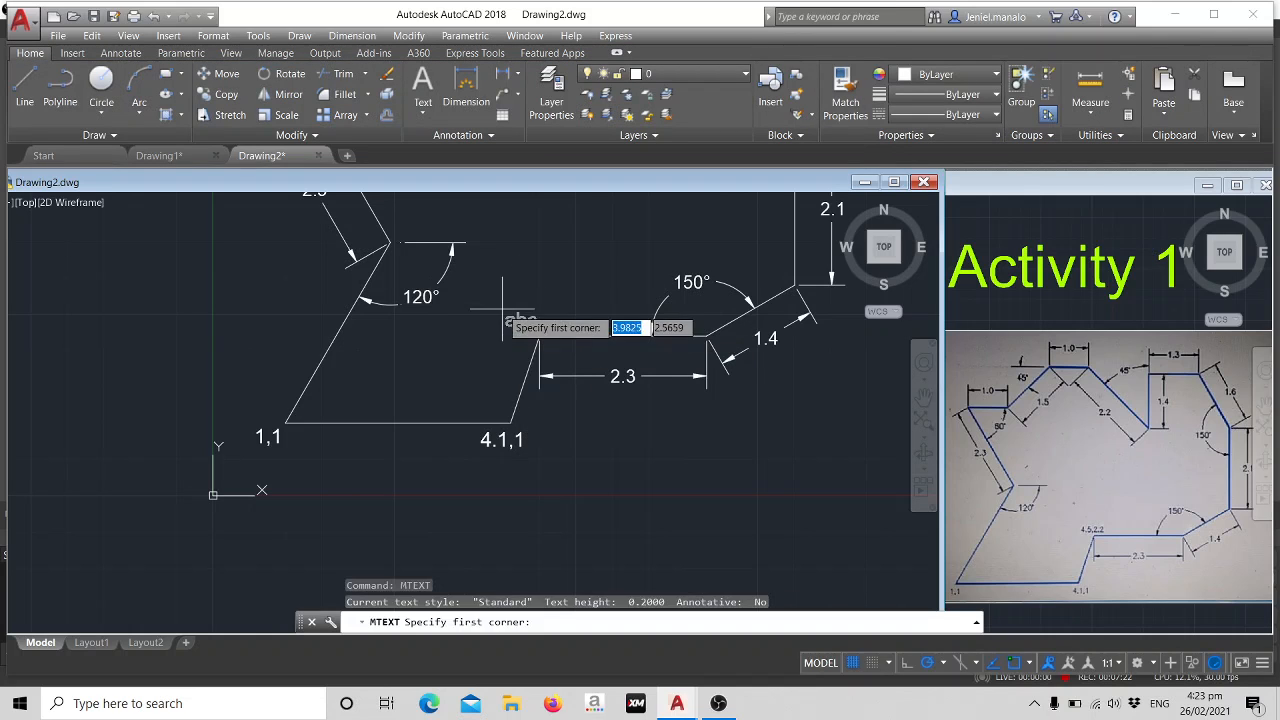
left_click(573, 325)
left_click(540, 330)
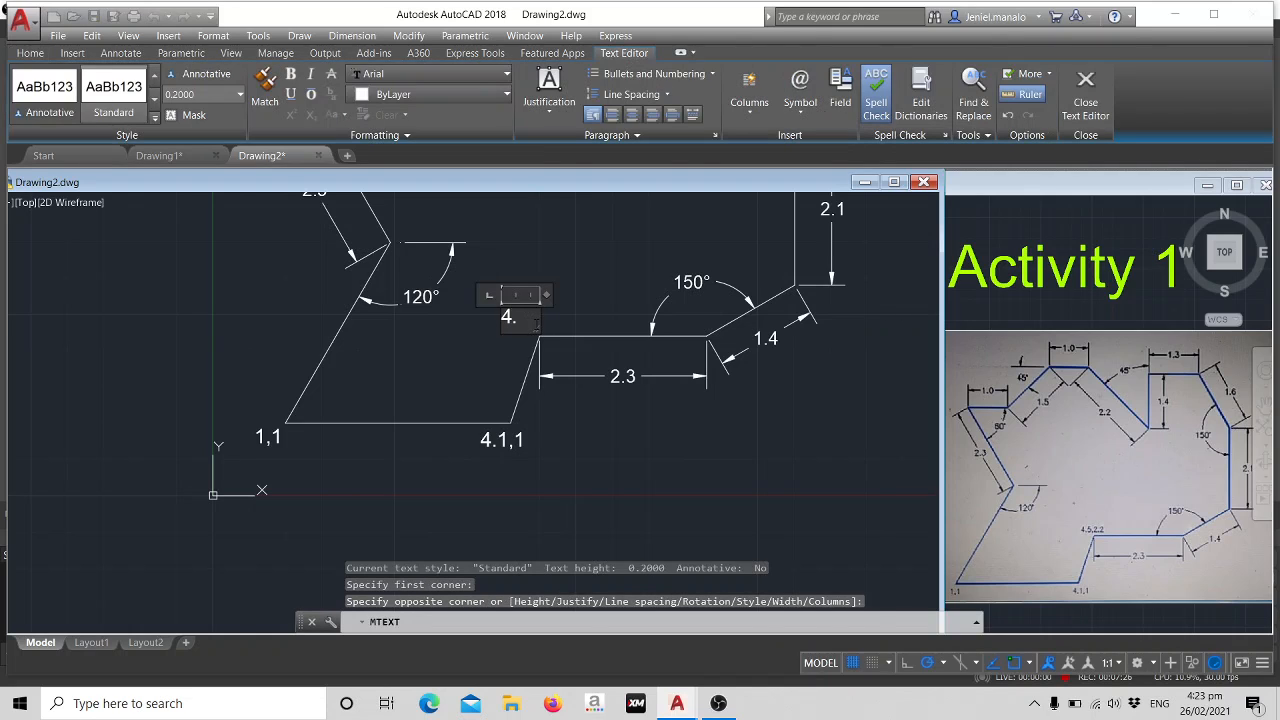
type("4.5,")
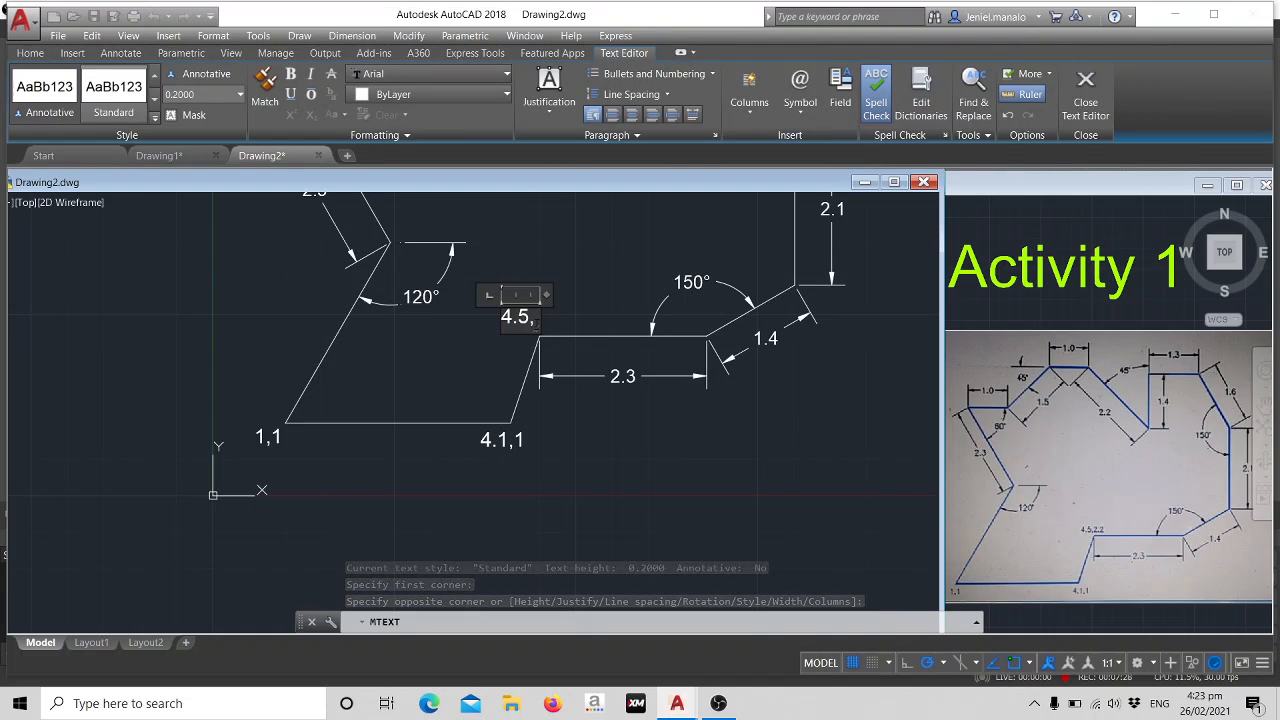
type("2.2")
left_click(587, 268)
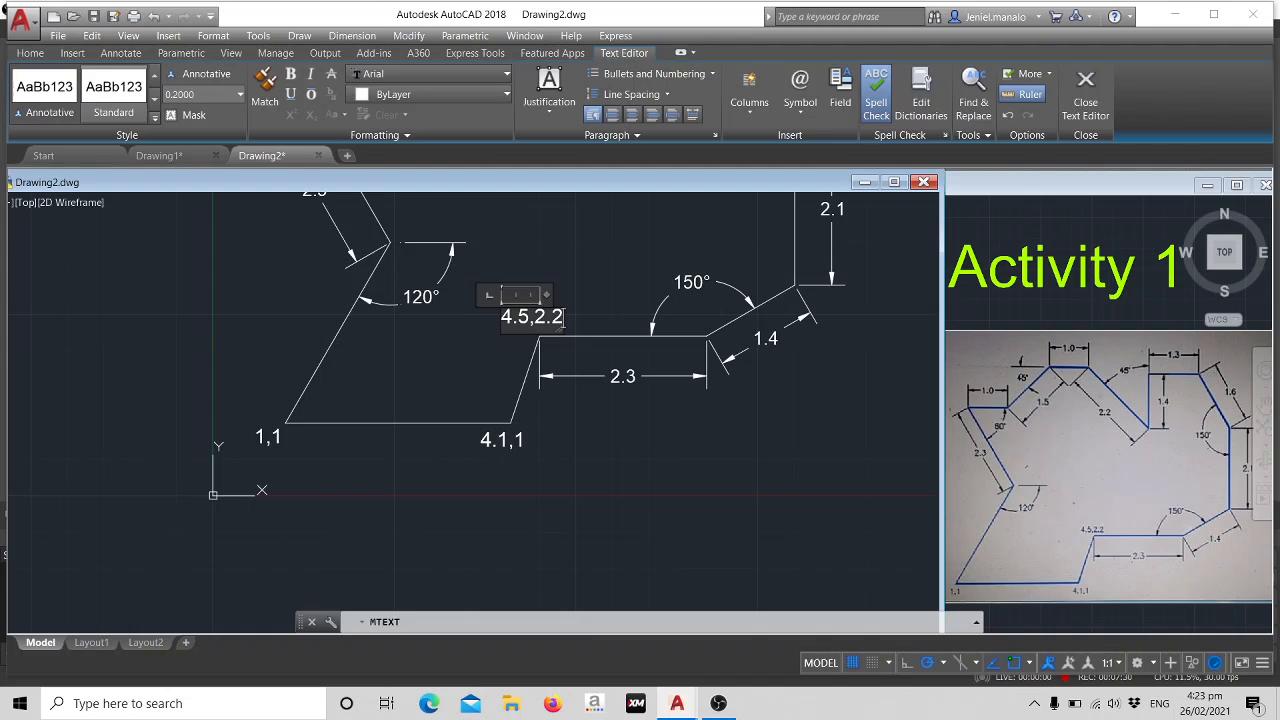
scroll(587, 268, "down", 2)
mouse_move(586, 286)
middle_mouse_down()
mouse_move(505, 452)
mouse_move(516, 443)
middle_mouse_up()
scroll(513, 447, "up", 2)
scroll(513, 447, "down", 2)
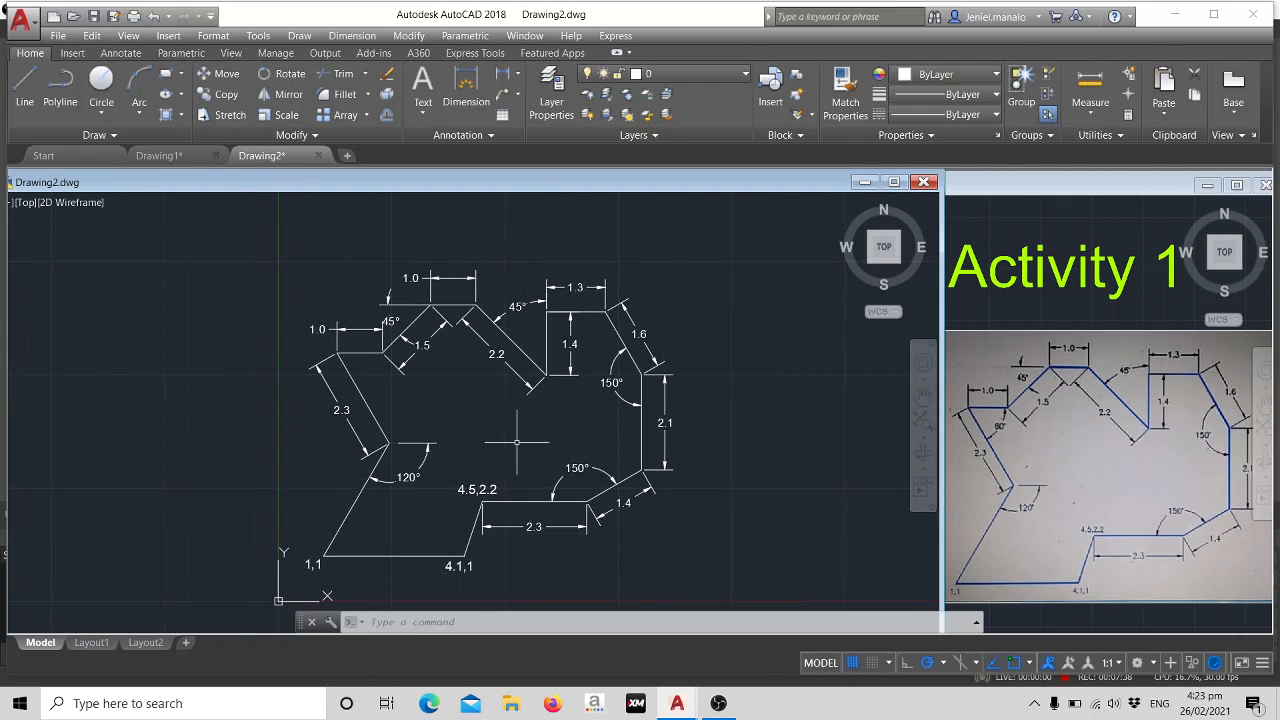